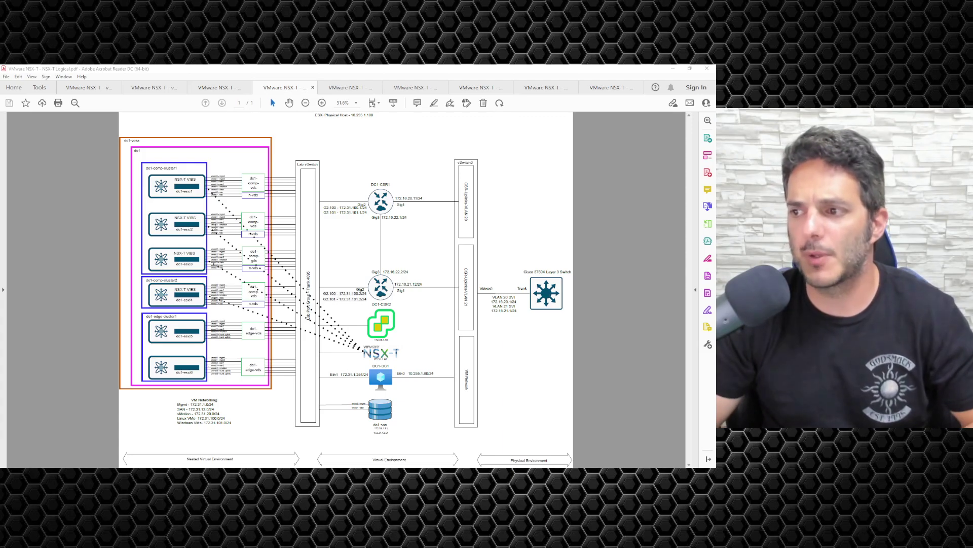
# Step: Examine the compute clusters and CSR router connections in the NSX-T Logical diagram at 100% zoom, and return to NSX-T
pyautogui.scroll(3, 213, 212)
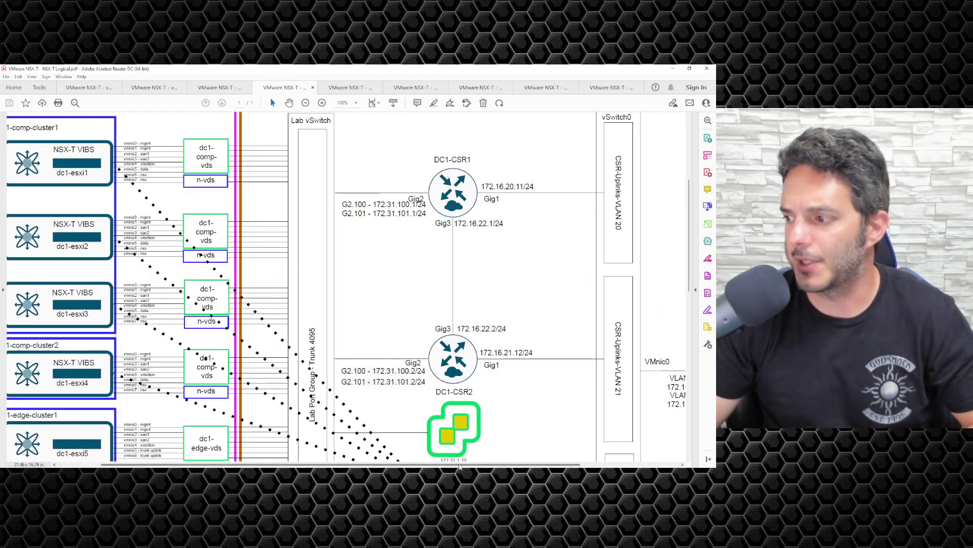
pyautogui.hscroll(-3, 495, 450)
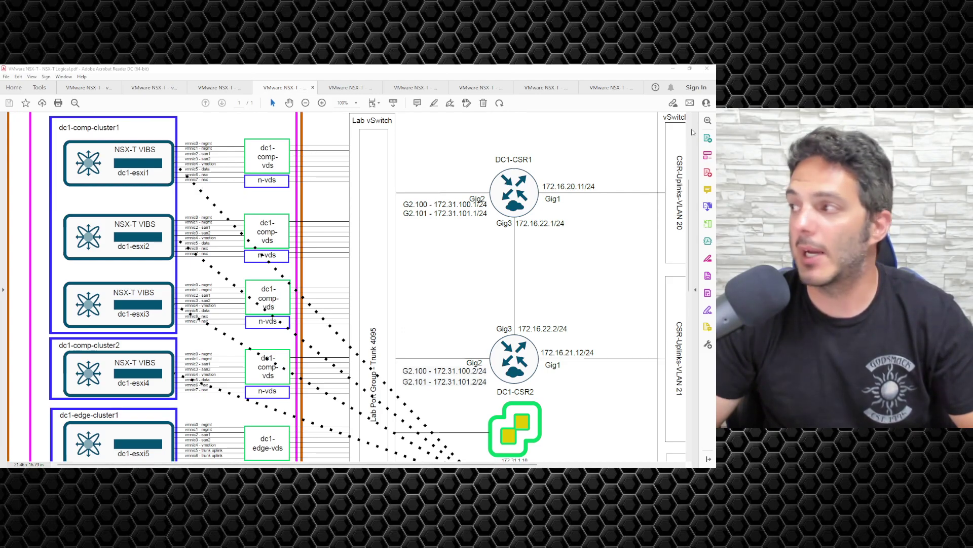
pyautogui.click(674, 69)
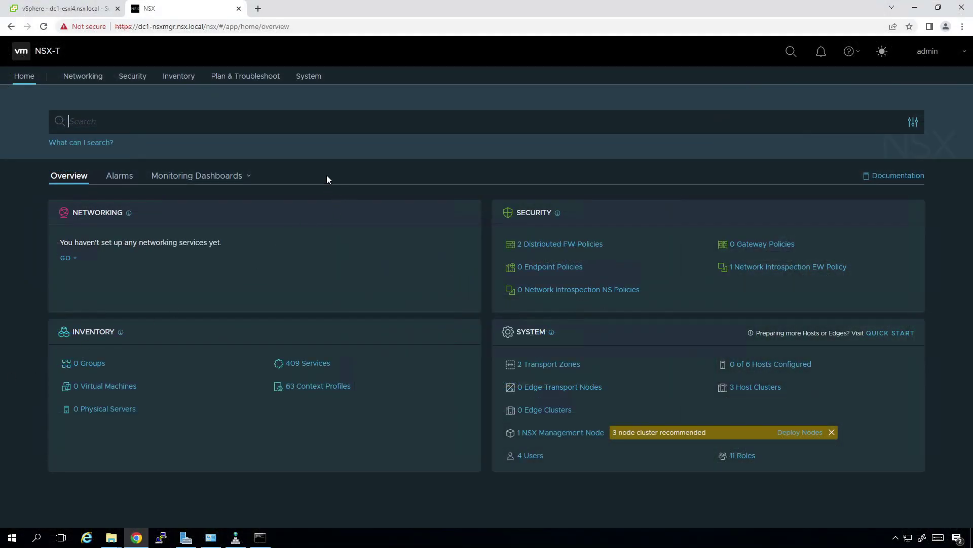
# Step: Open the list of compute managers in the system fabric configuration
pyautogui.click(307, 77)
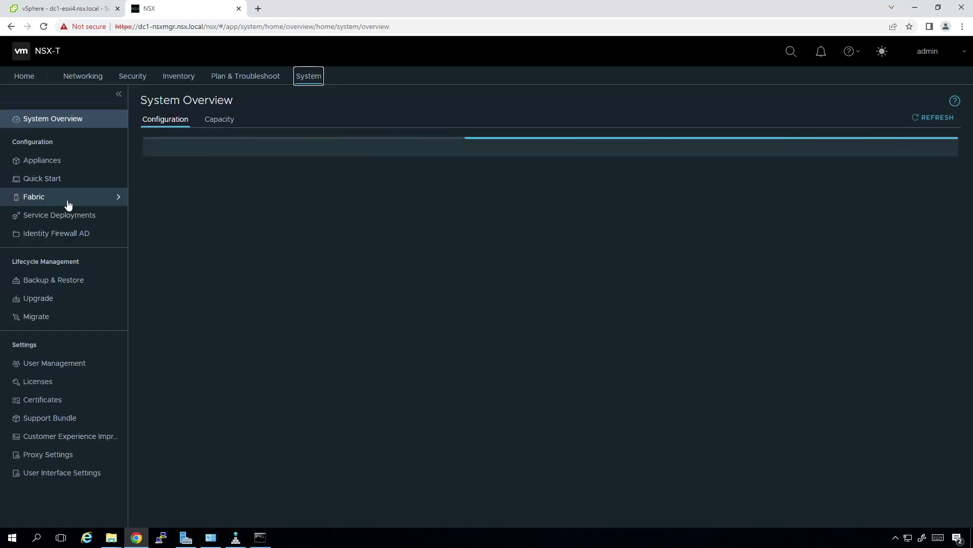
pyautogui.click(68, 201)
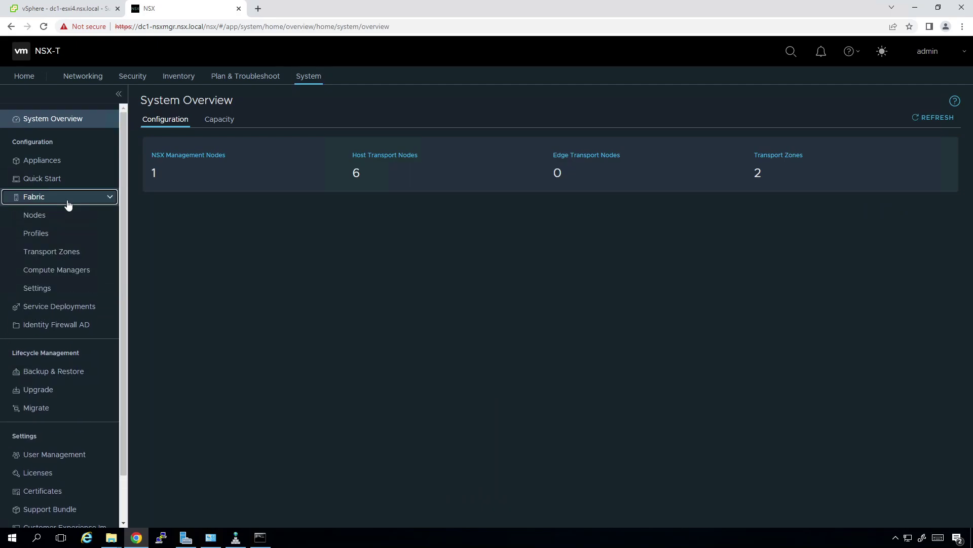
pyautogui.click(56, 270)
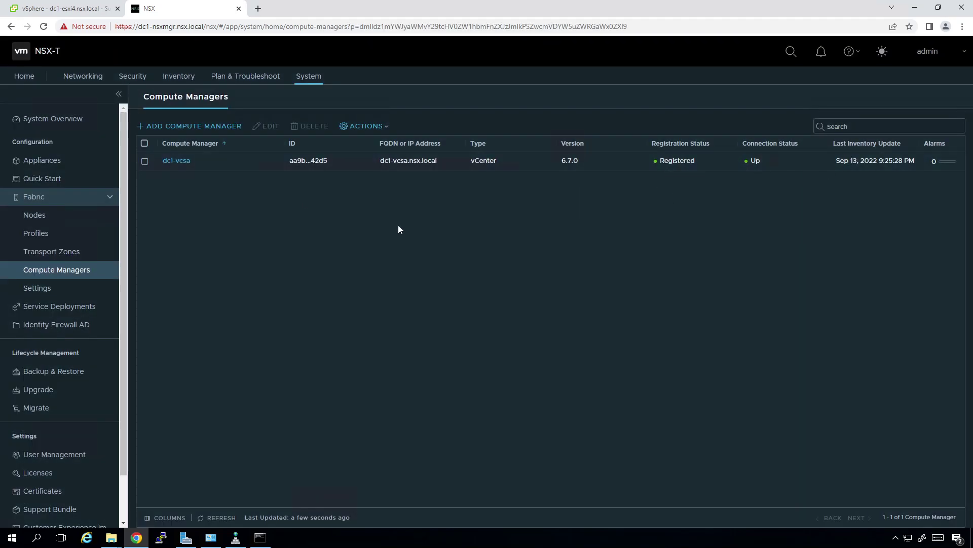
# Step: Show the host transport nodes managed by dc1-vcsa and expand all three clusters to list their hosts
pyautogui.click(45, 216)
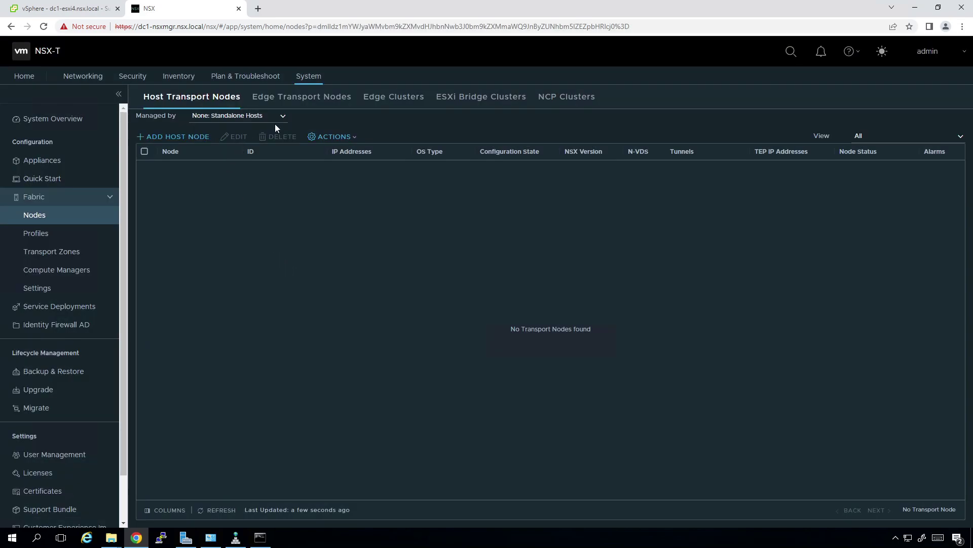
pyautogui.click(282, 117)
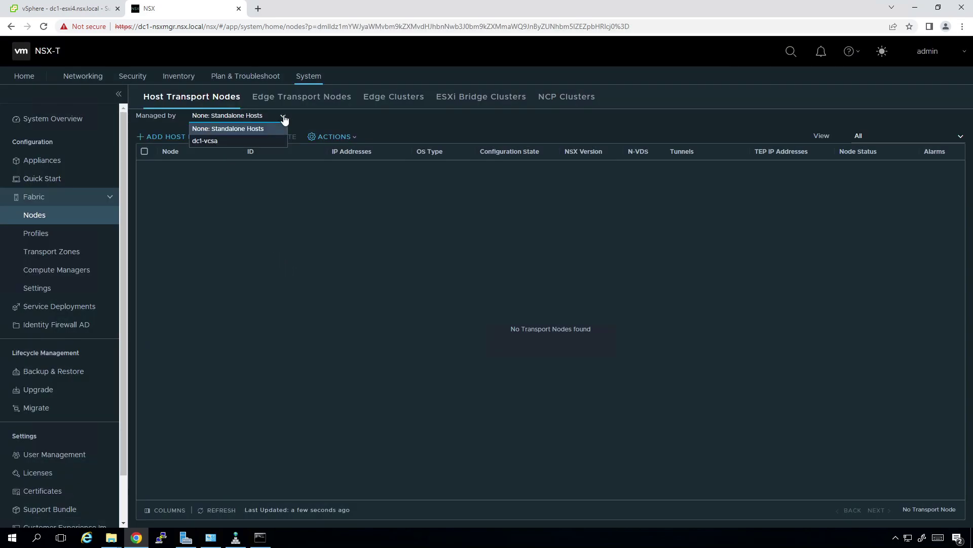
pyautogui.click(255, 141)
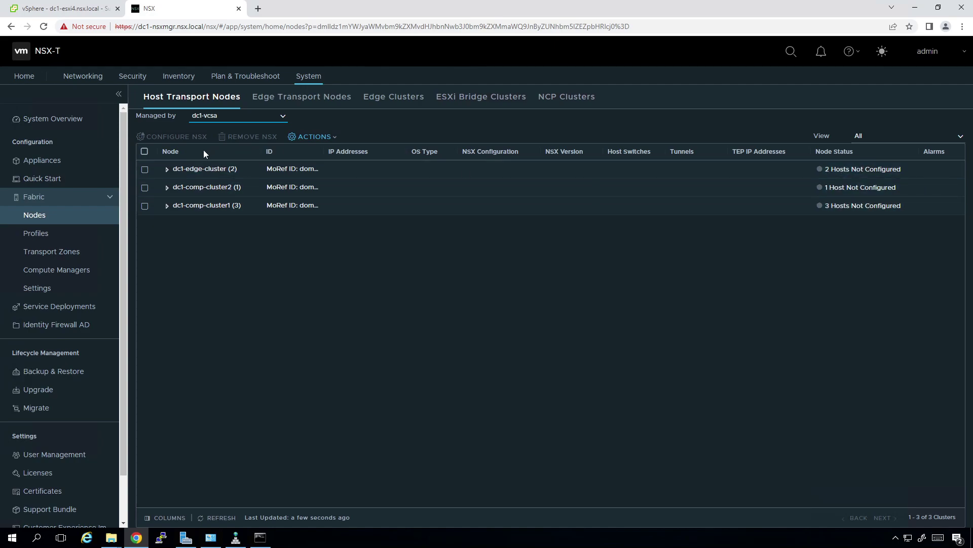
pyautogui.click(166, 169)
pyautogui.click(167, 225)
pyautogui.click(167, 262)
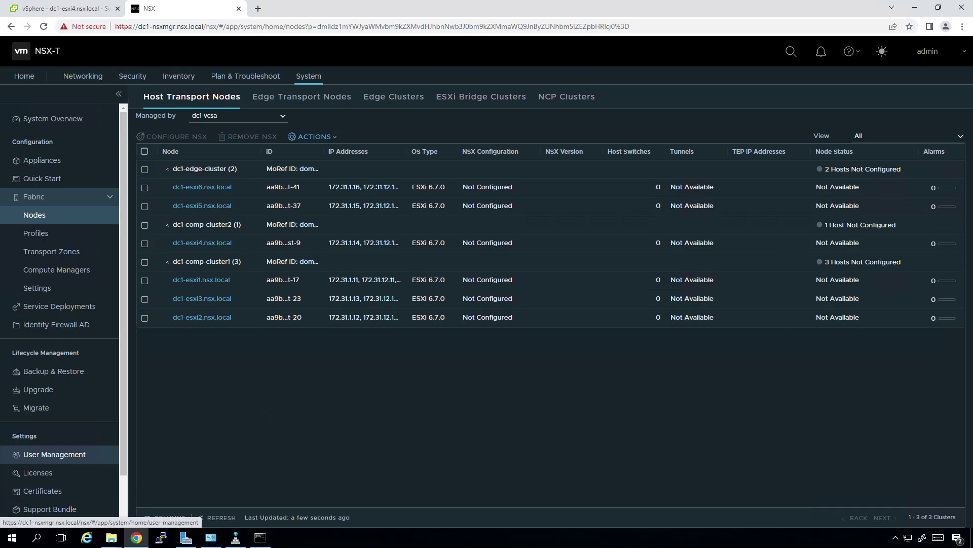
# Step: Switch to Acrobat Reader, review the NSX-T VLAN Backed Segments diagram, and return to the NSX-T page
pyautogui.hotkey('alt', 'Tab')
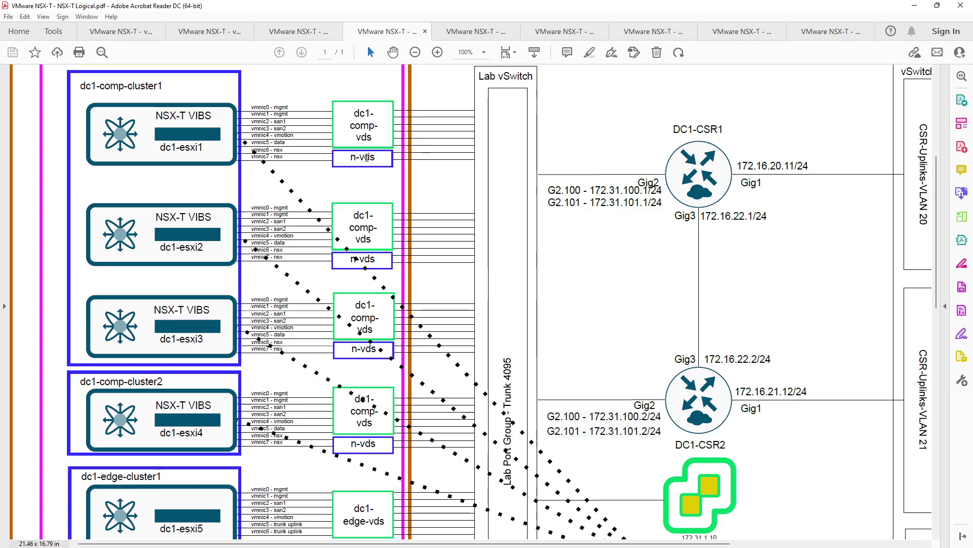
pyautogui.click(481, 30)
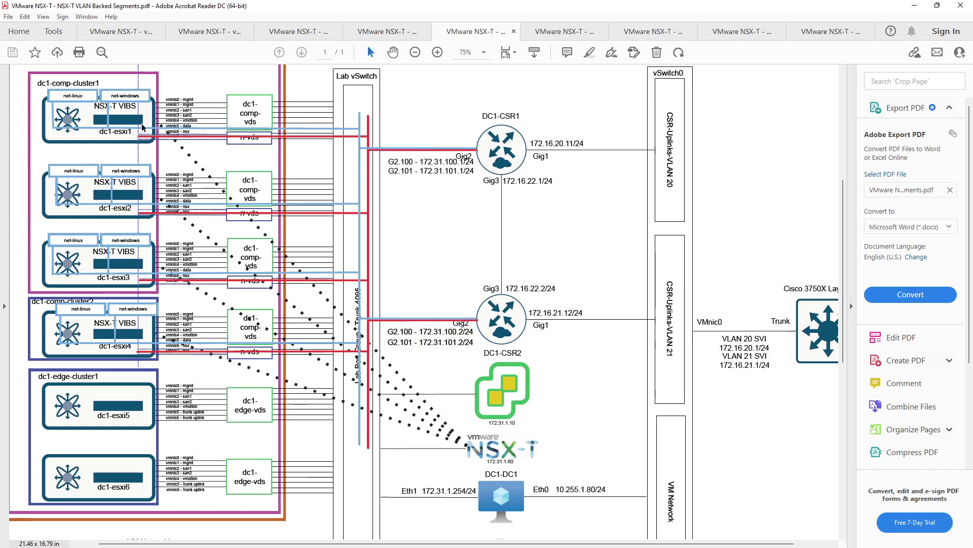
pyautogui.click(914, 6)
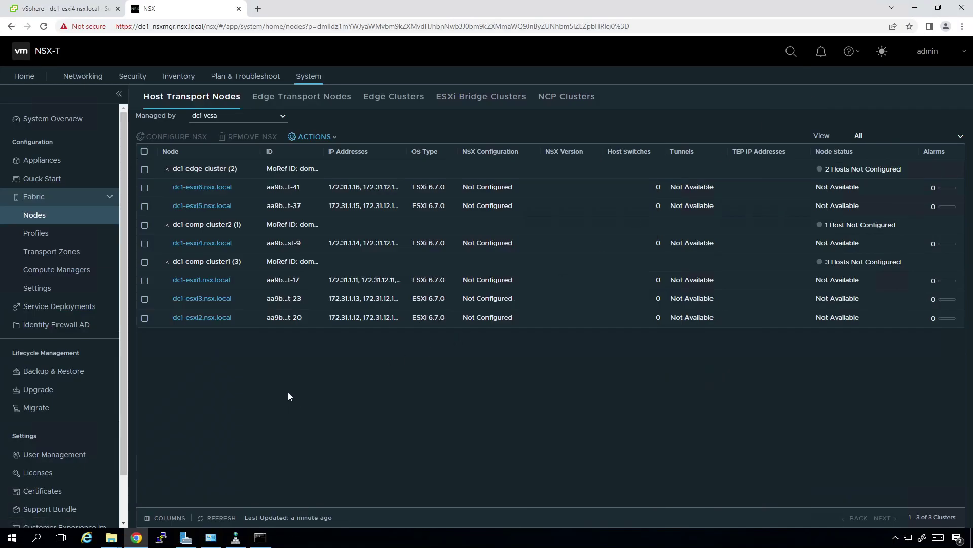
# Step: Open the fabric's uplink profiles, widen the columns to read names and active uplinks, and select nsx-default-uplink-hostswitch-profile
pyautogui.click(35, 234)
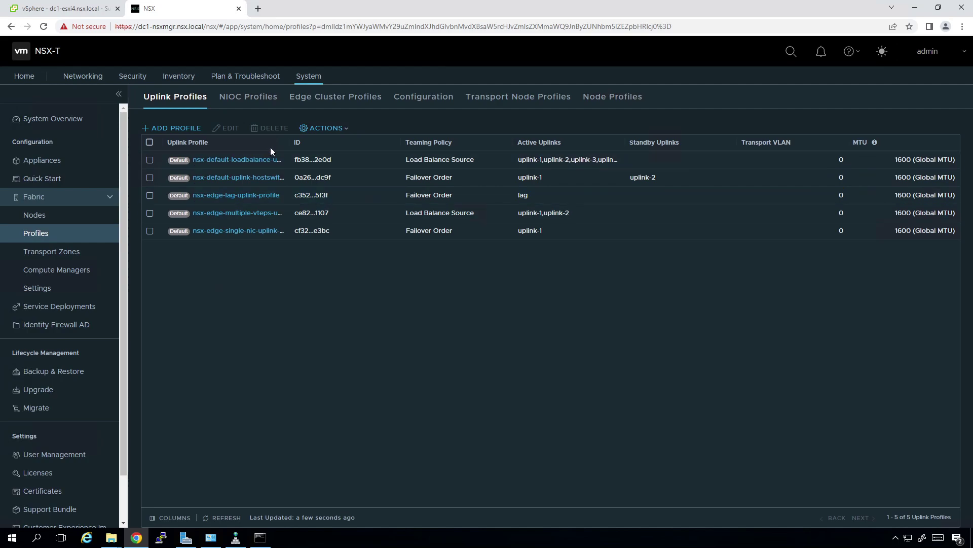
pyautogui.moveTo(293, 143); pyautogui.dragTo(340, 146)
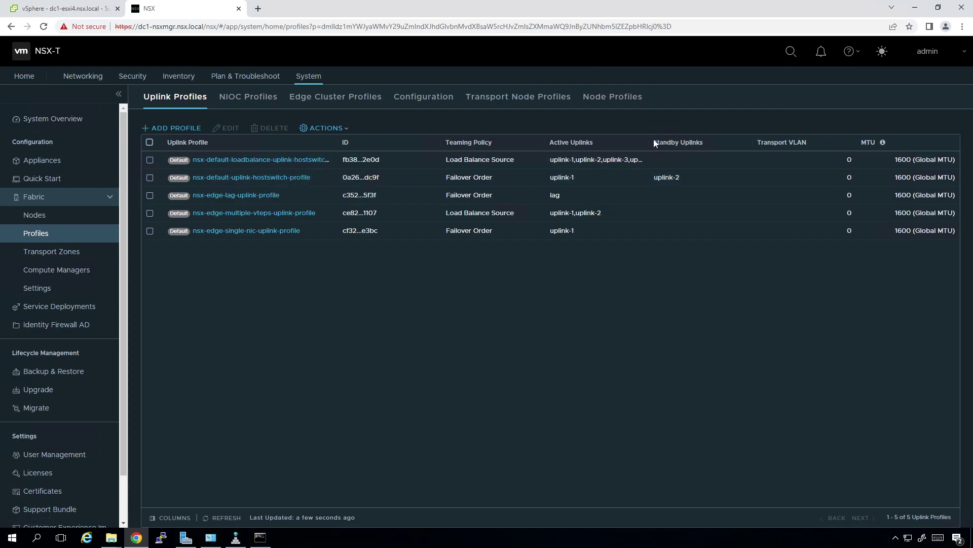
pyautogui.moveTo(653, 139); pyautogui.dragTo(689, 143)
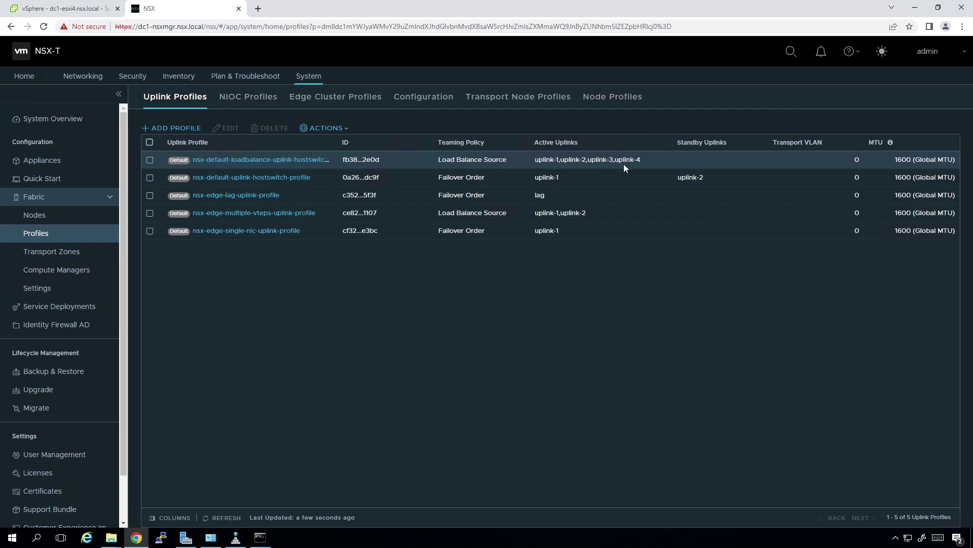
pyautogui.click(586, 185)
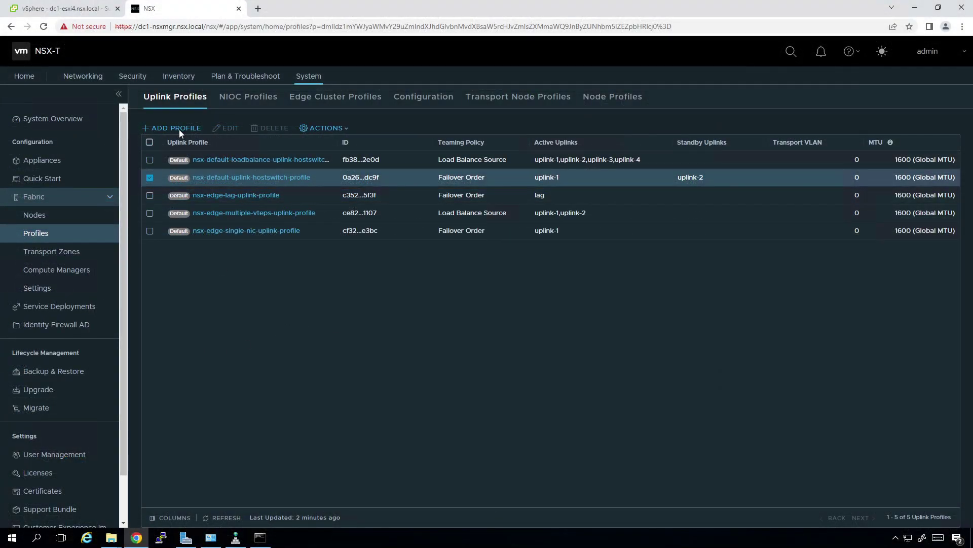
# Step: Start a new uplink profile named nsxt-uplink-profile
pyautogui.click(179, 129)
pyautogui.write('nsxt')
pyautogui.write('-upd')
pyautogui.press('BackSpace')
pyautogui.write('link-profile')
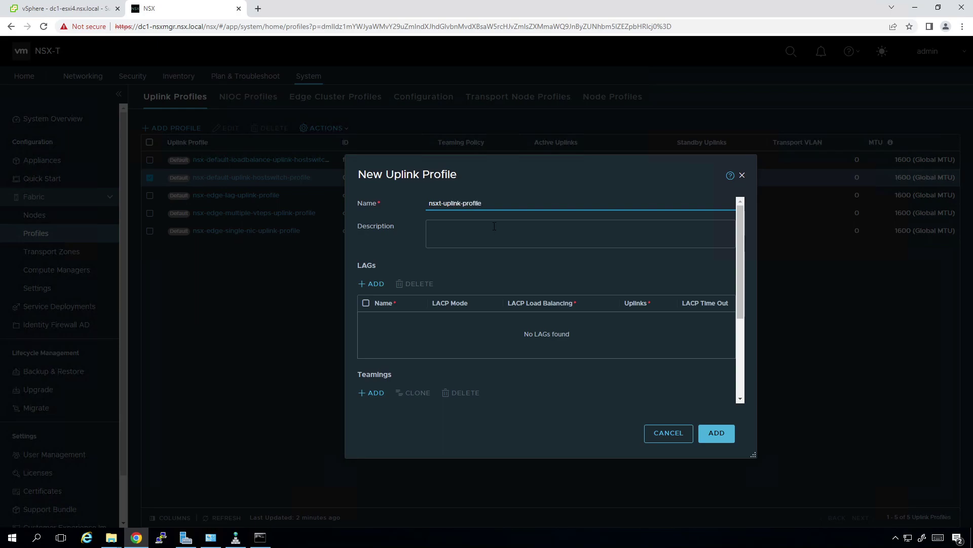
# Step: Add a teaming named Team Policy to the new profile with the Load Balance Source teaming policy
pyautogui.scroll(-2, 491, 244)
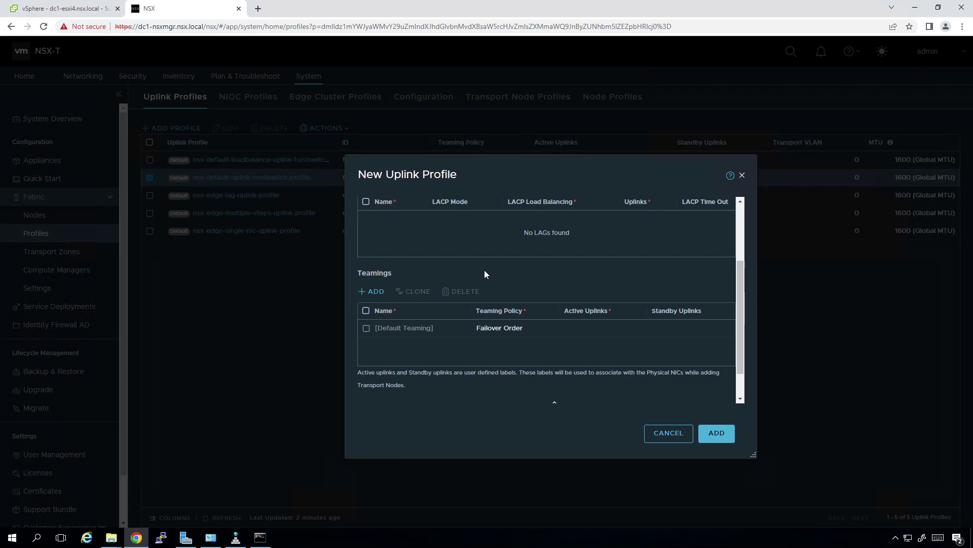
pyautogui.scroll(-1, 373, 269)
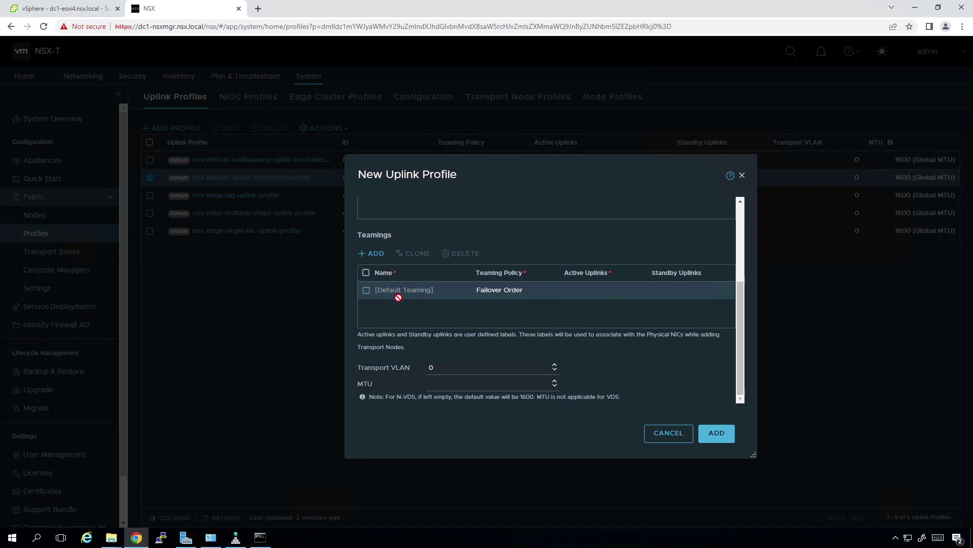
pyautogui.click(373, 256)
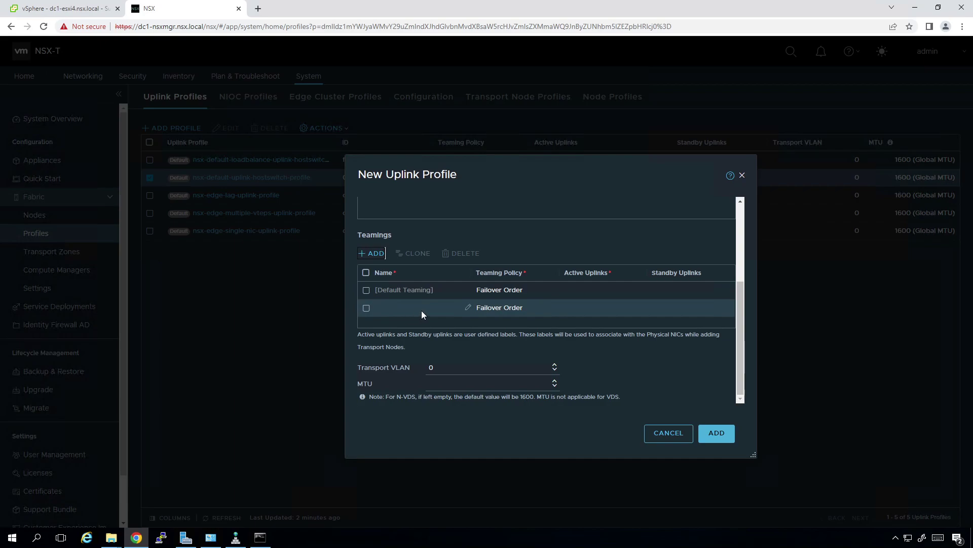
pyautogui.click(469, 312)
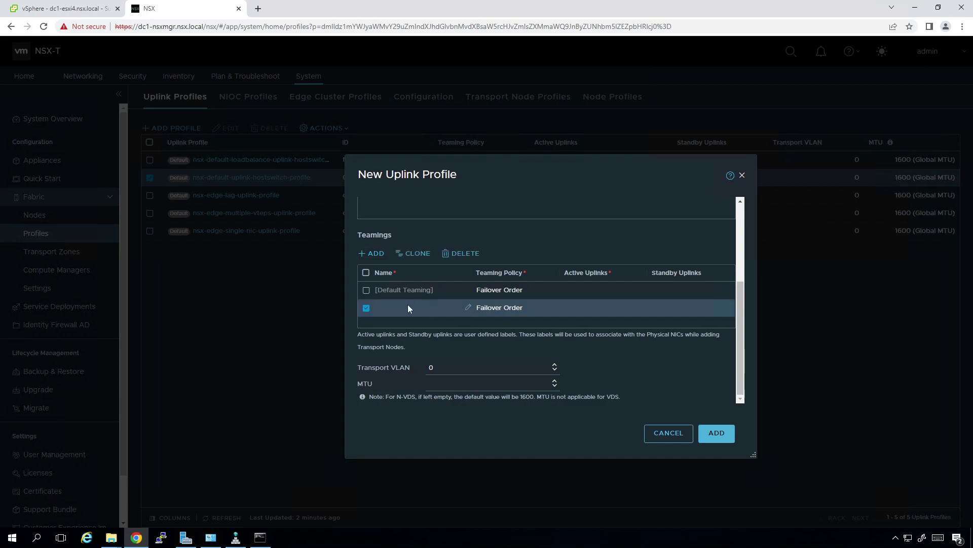
pyautogui.click(468, 309)
pyautogui.write('Team')
pyautogui.write(' Pod')
pyautogui.click(552, 312)
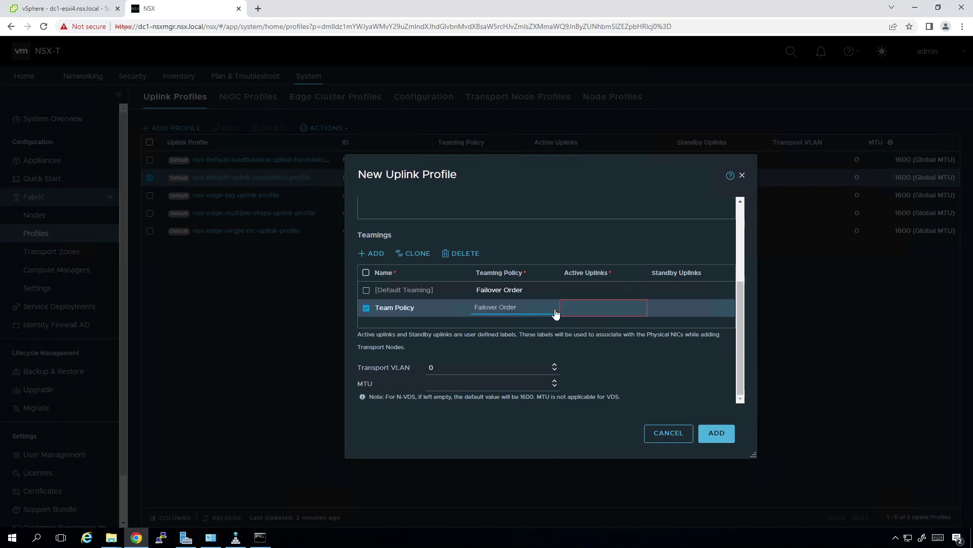
pyautogui.click(556, 313)
pyautogui.click(530, 333)
pyautogui.click(603, 310)
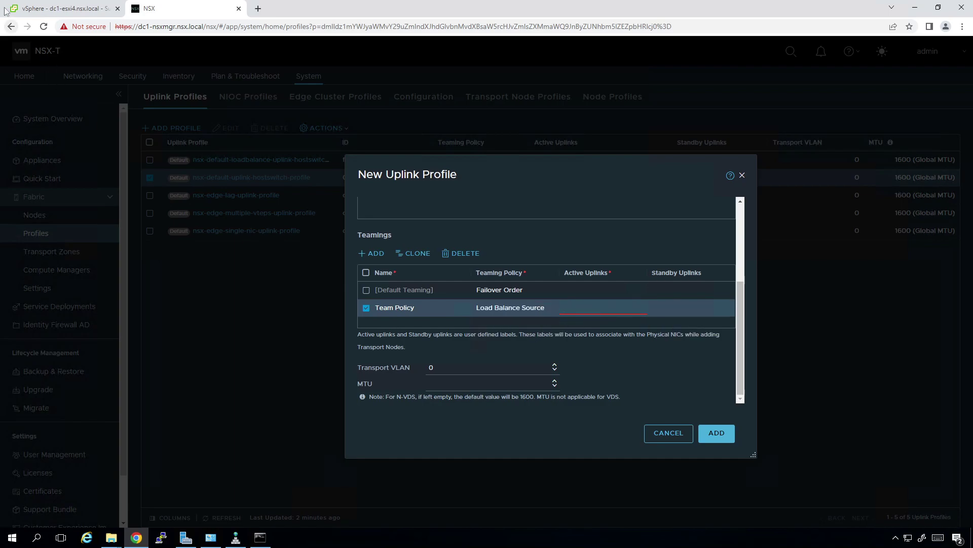
# Step: Switch to the vSphere Client, check the physical adapters of dc1-esxi4.nsx.local, and return to the new uplink profile in NSX-T
pyautogui.click(51, 10)
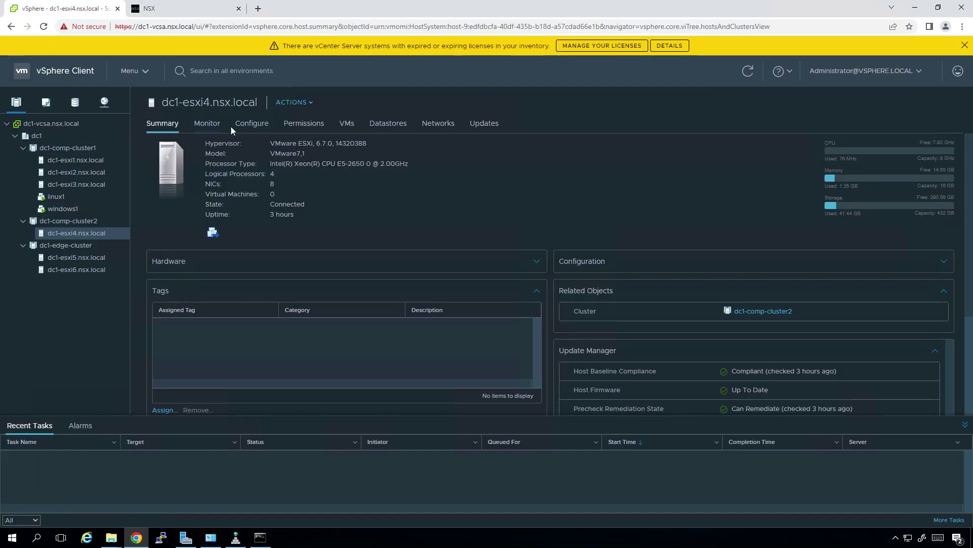
pyautogui.click(252, 123)
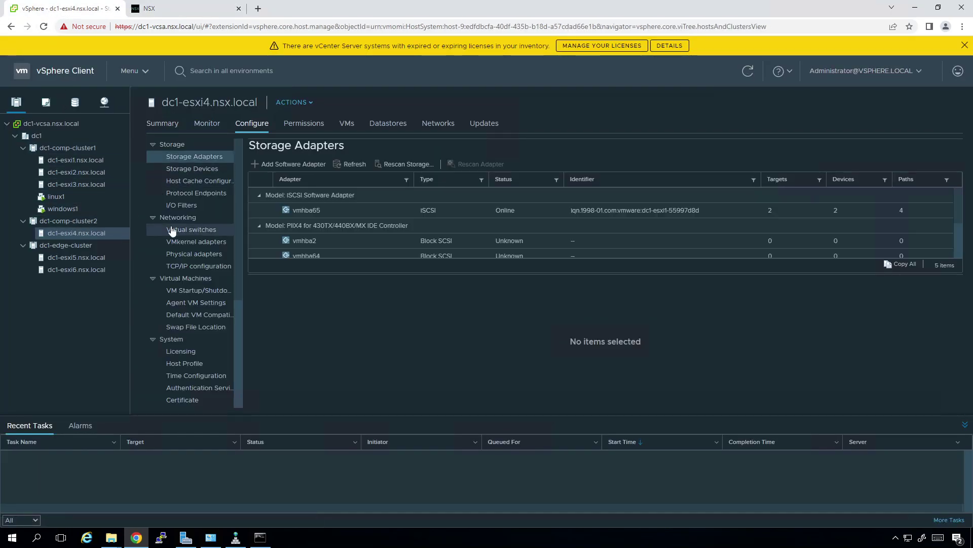
pyautogui.click(190, 255)
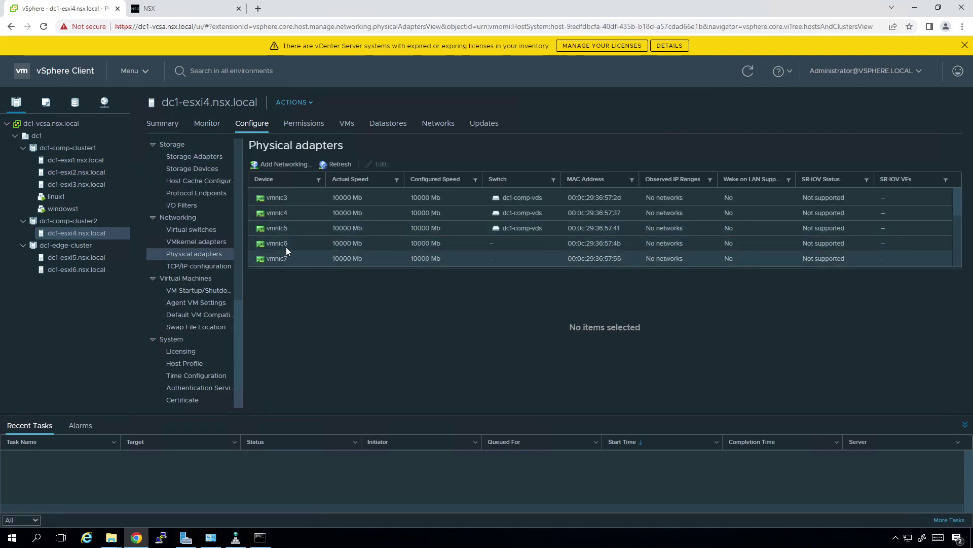
pyautogui.click(178, 15)
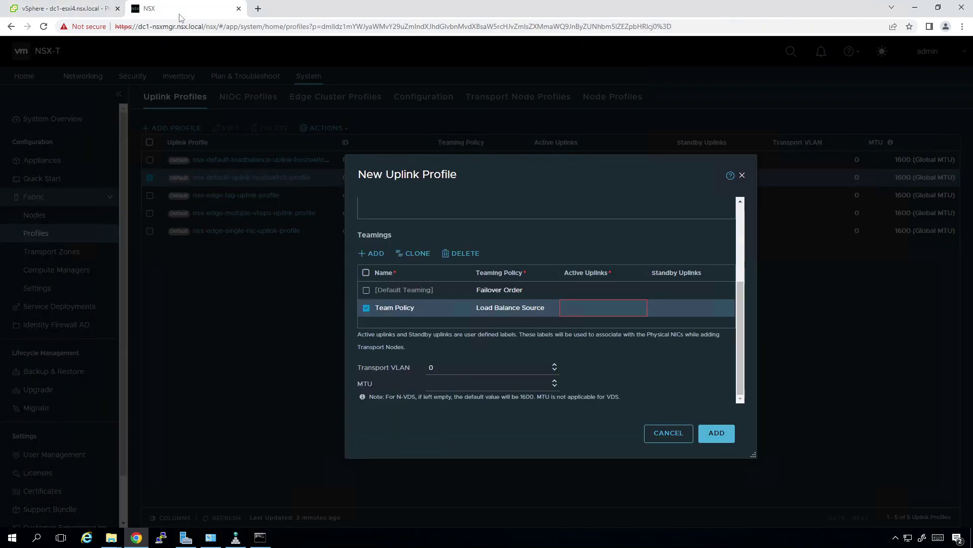
pyautogui.click(639, 308)
pyautogui.write('vmnic6,')
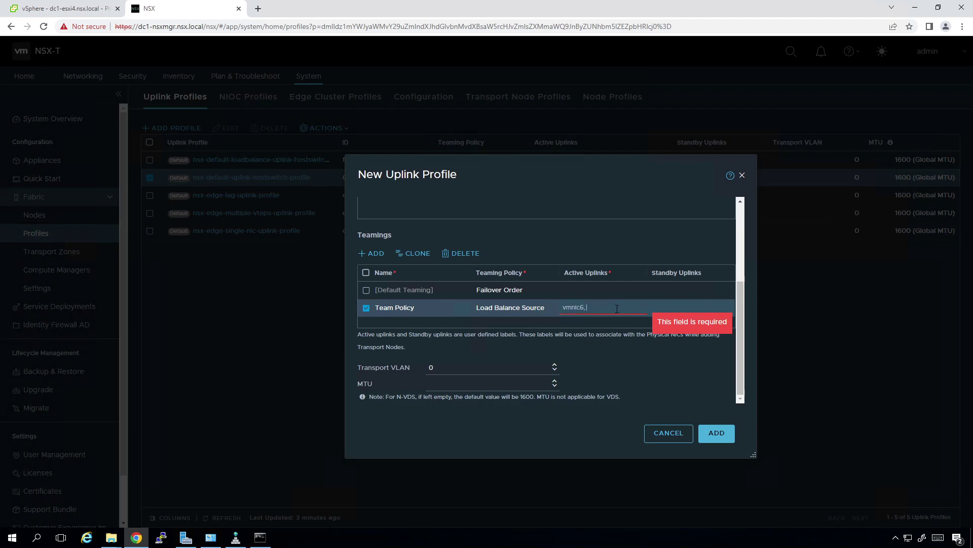
pyautogui.press('BackSpace')
pyautogui.press('BackSpace')
pyautogui.press('BackSpace')
pyautogui.press('BackSpace')
pyautogui.press('BackSpace')
pyautogui.press('BackSpace')
pyautogui.press('BackSpace')
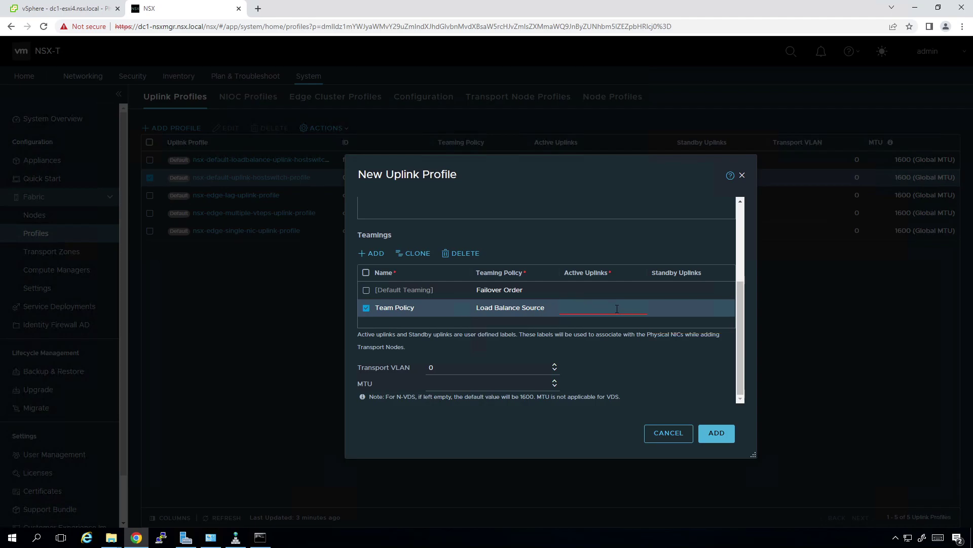
# Step: Set Team Policy's active uplinks to up-1, up-2 and the profile's transport VLAN to 170
pyautogui.write('up-1, up-2')
pyautogui.click(638, 340)
pyautogui.click(433, 371)
pyautogui.write('170')
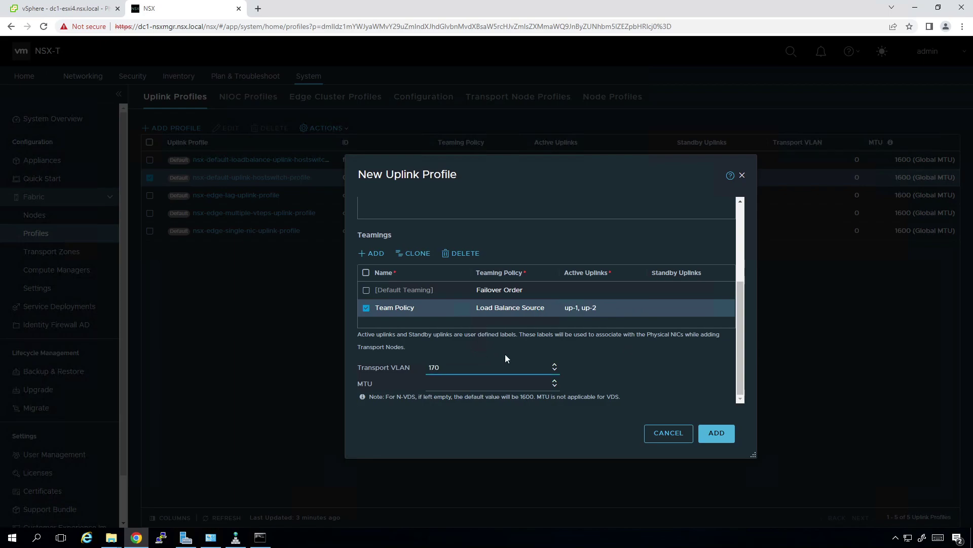
# Step: Set the profile's MTU to 9000 and try to add the uplink profile
pyautogui.click(491, 383)
pyautogui.write('9000')
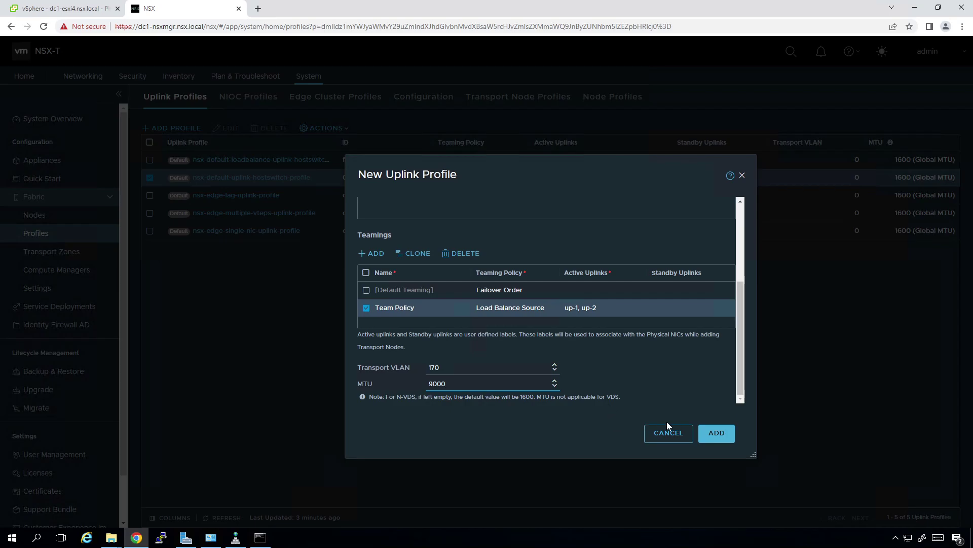
pyautogui.click(721, 434)
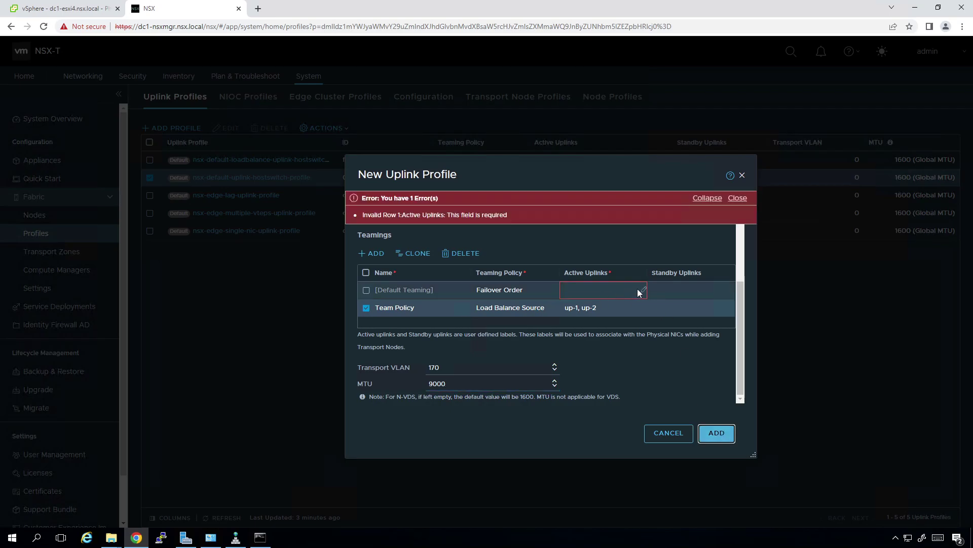
# Step: Delete the Team Policy teaming from the new uplink profile, keeping only the default teaming
pyautogui.click(513, 289)
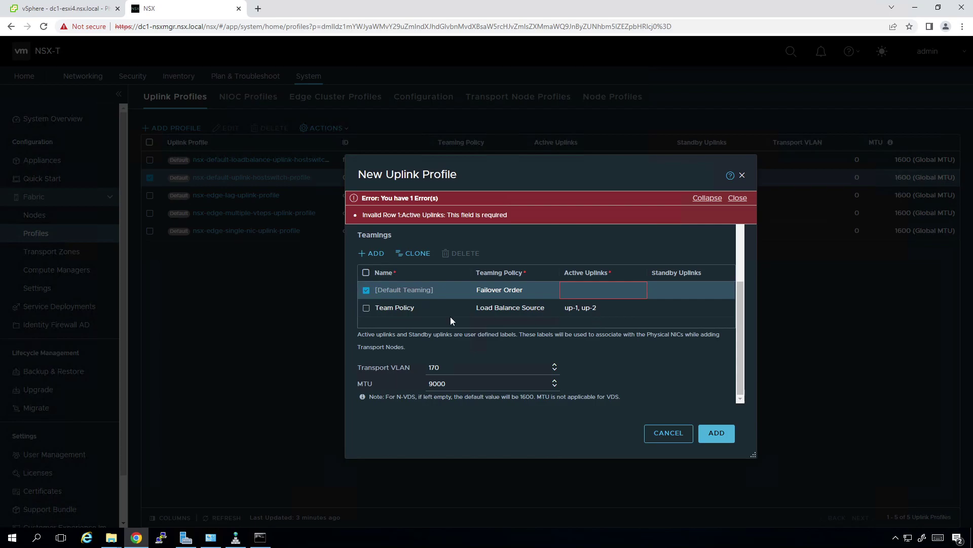
pyautogui.click(366, 308)
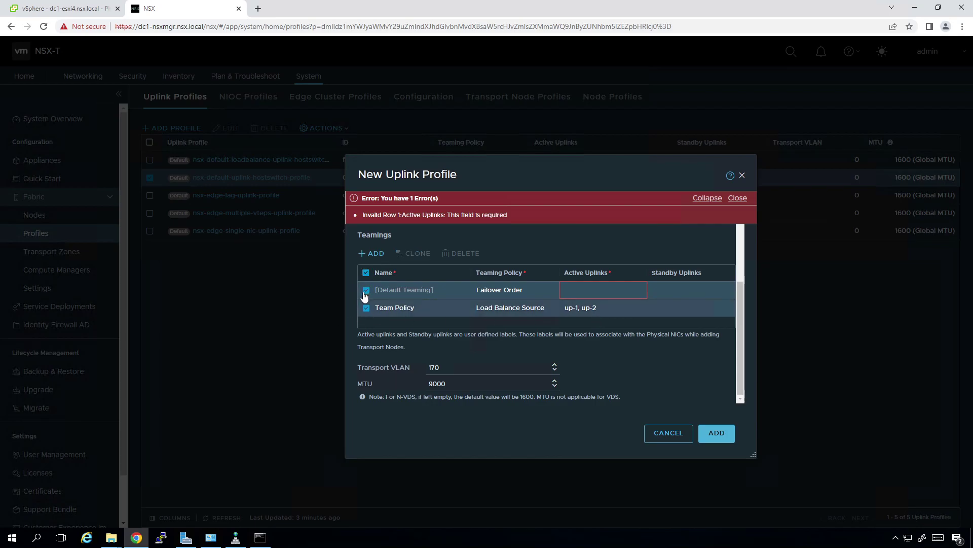
pyautogui.click(366, 290)
pyautogui.click(462, 253)
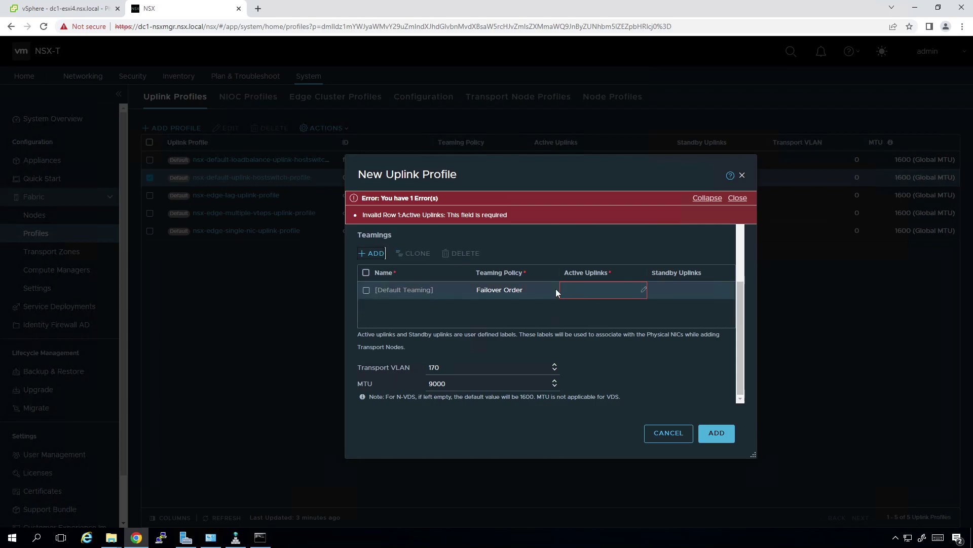
# Step: Set the default teaming's policy to Load Balance Source and its active uplinks to up-1, up-2
pyautogui.click(555, 290)
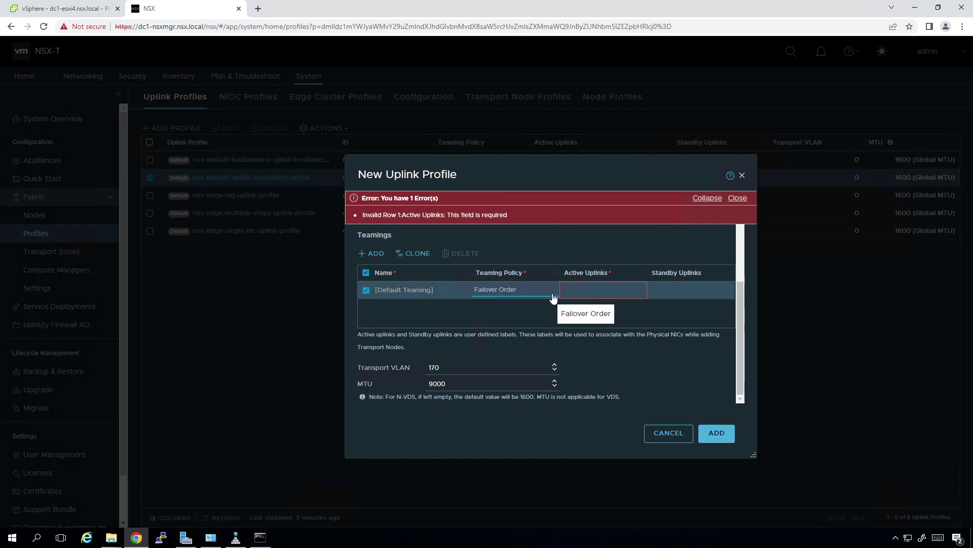
pyautogui.click(554, 295)
pyautogui.click(534, 315)
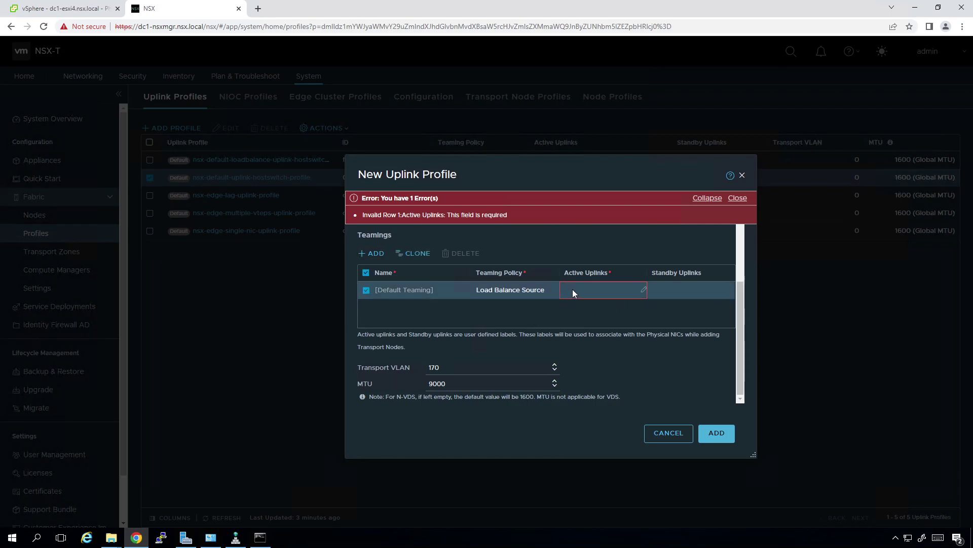
pyautogui.click(643, 290)
pyautogui.write('up-')
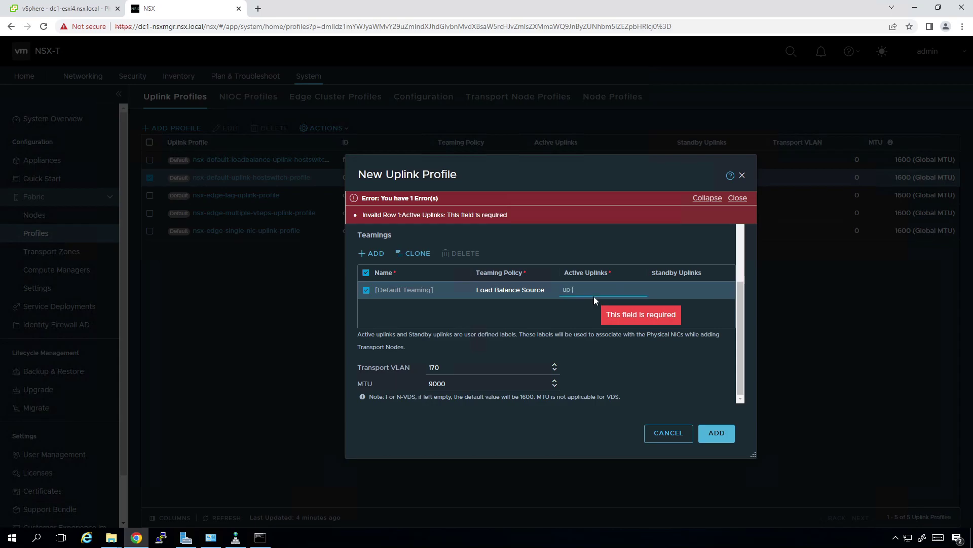
pyautogui.write('2')
pyautogui.press('BackSpace')
pyautogui.write('1, up-2')
pyautogui.press('Return')
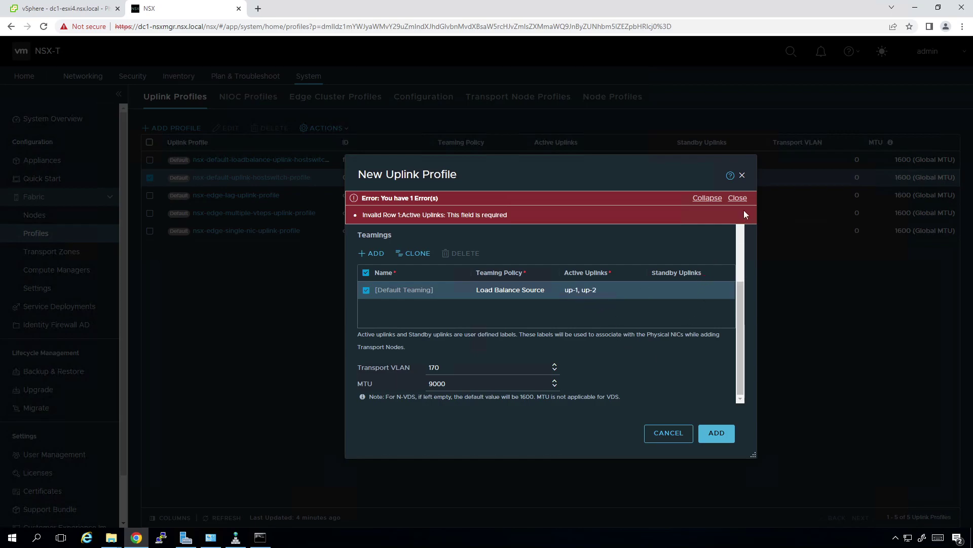
# Step: Dismiss the error notice and add the new uplink profile
pyautogui.click(737, 198)
pyautogui.click(717, 434)
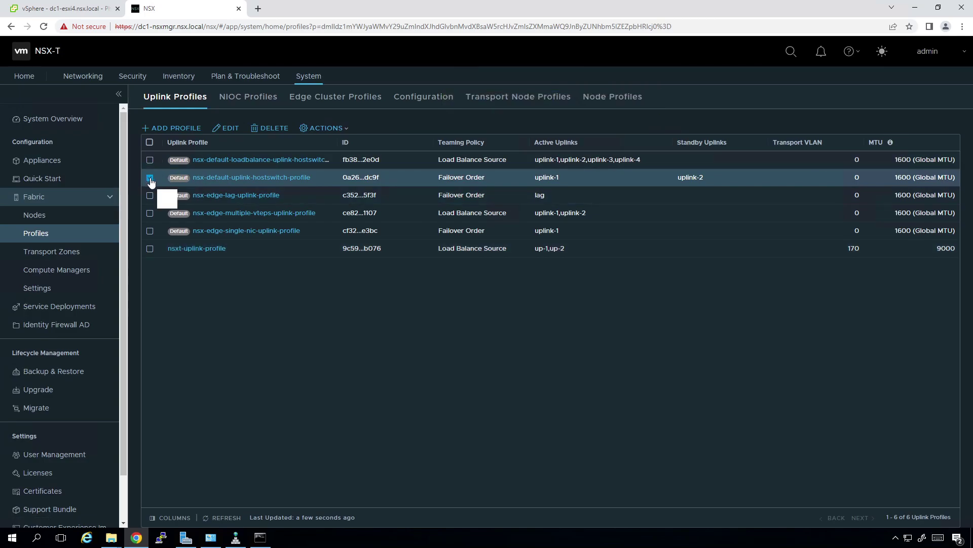
pyautogui.click(254, 133)
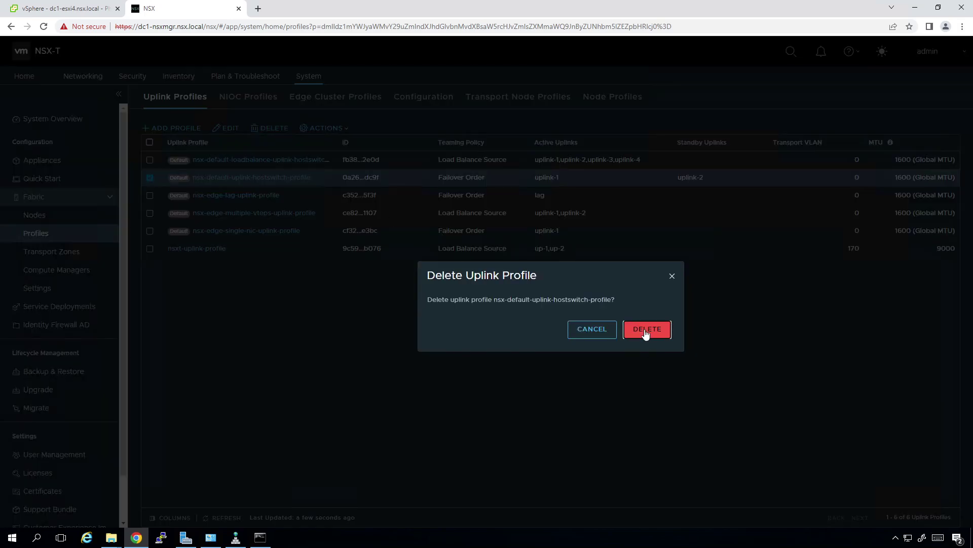
pyautogui.click(594, 330)
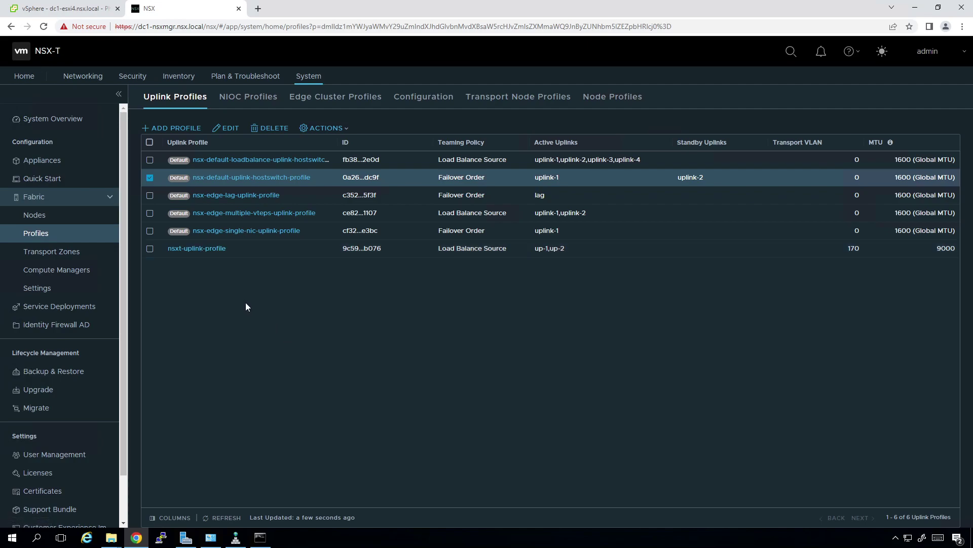
# Step: Start the NSX installation on host dc1-esxi4.nsx.local from the host transport nodes, keep its host details, and proceed to Configure NSX
pyautogui.click(505, 99)
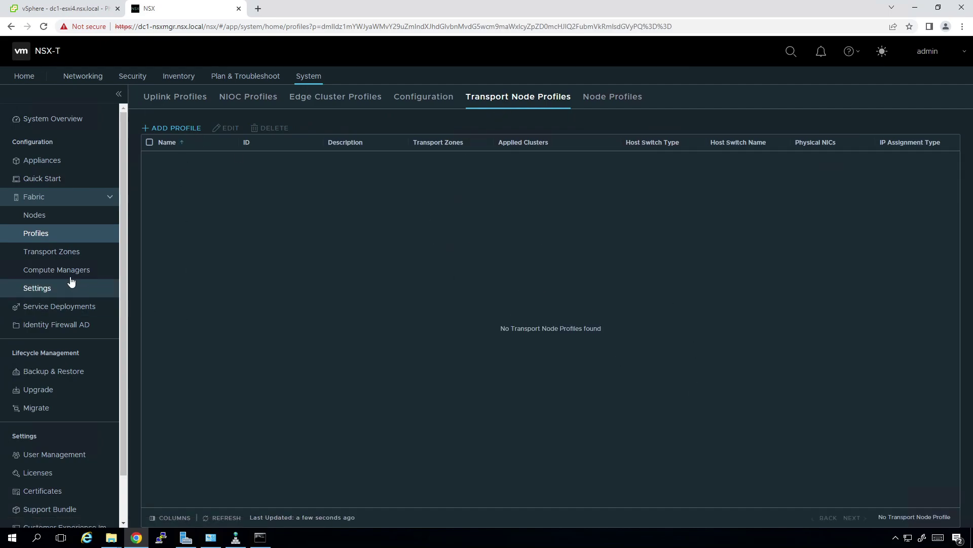
pyautogui.click(29, 218)
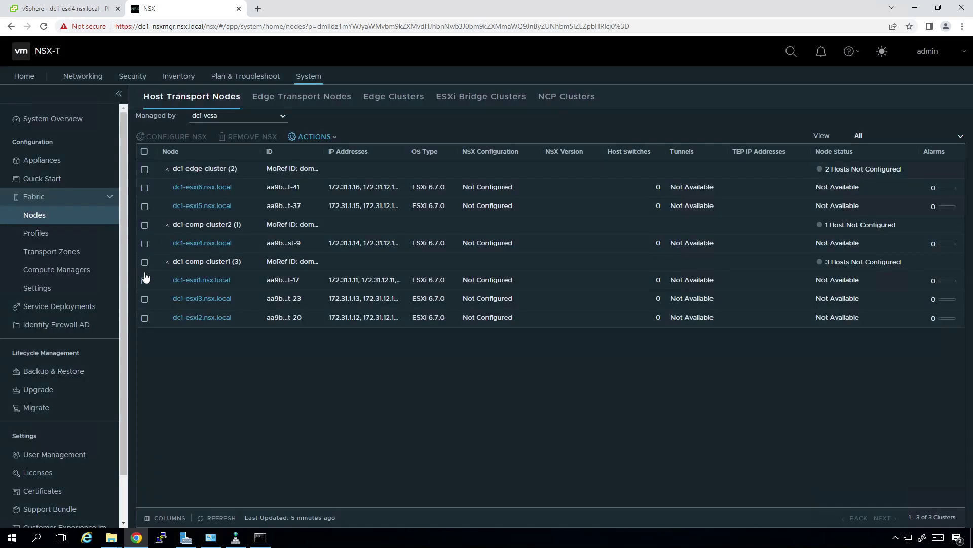
pyautogui.click(194, 244)
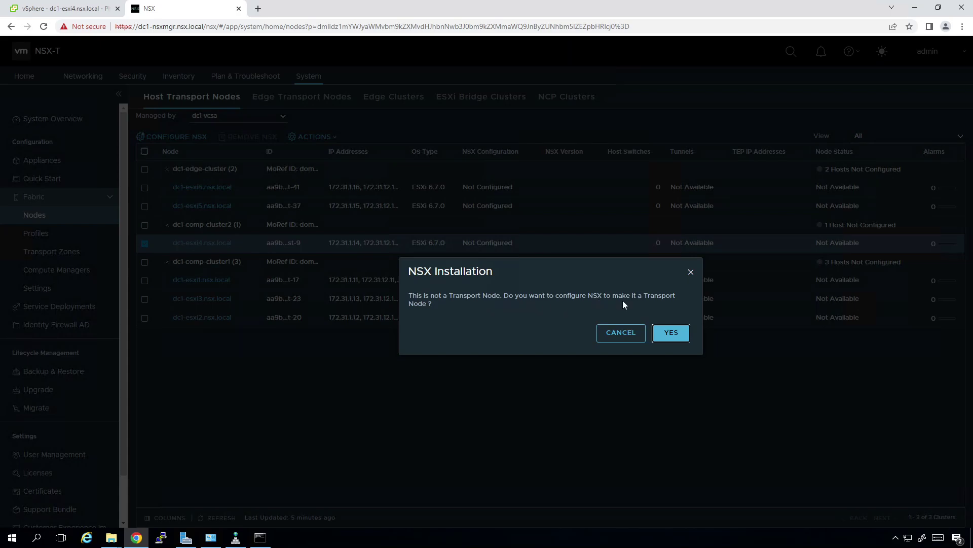
pyautogui.click(665, 334)
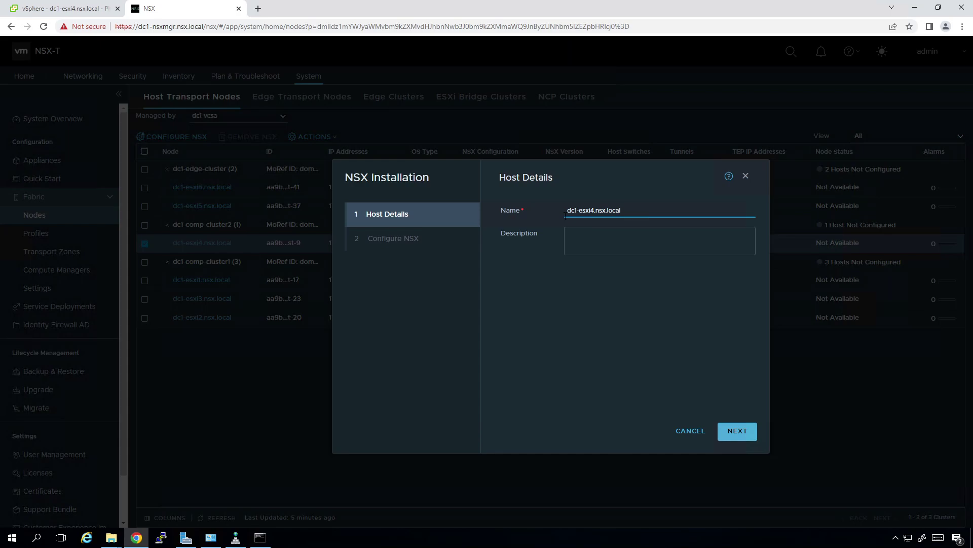
pyautogui.click(735, 432)
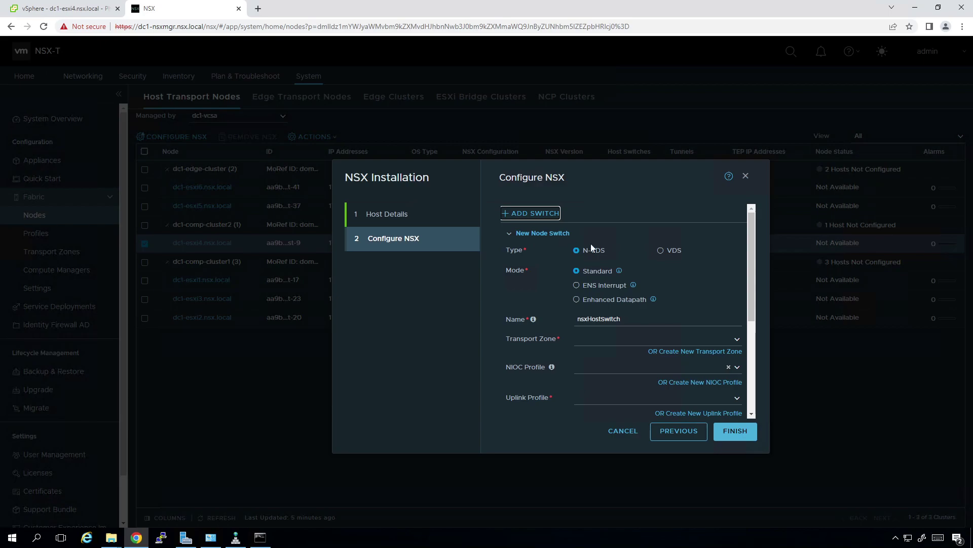
# Step: Review the switch mode descriptions and name the new N-VDS node switch n-vds
pyautogui.scroll(-1, 623, 260)
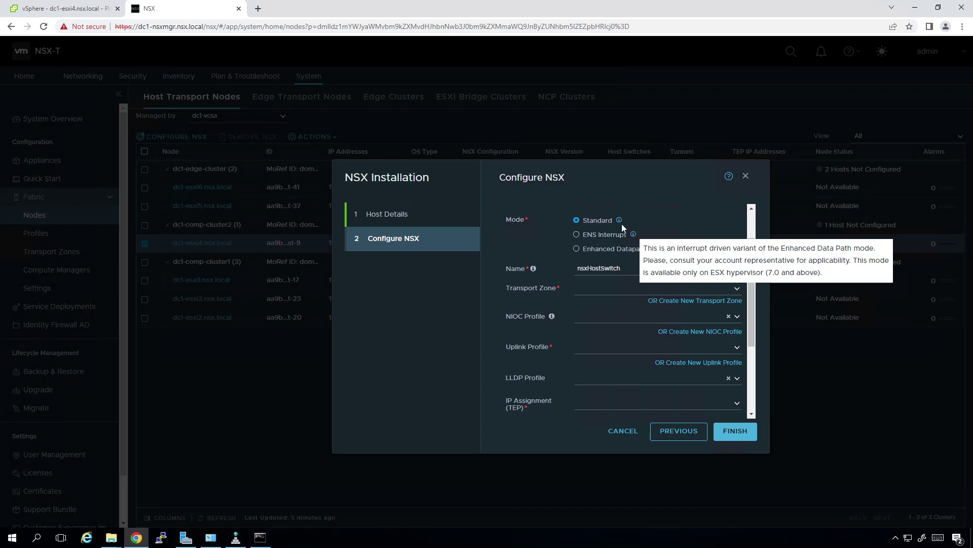
pyautogui.moveTo(620, 225)
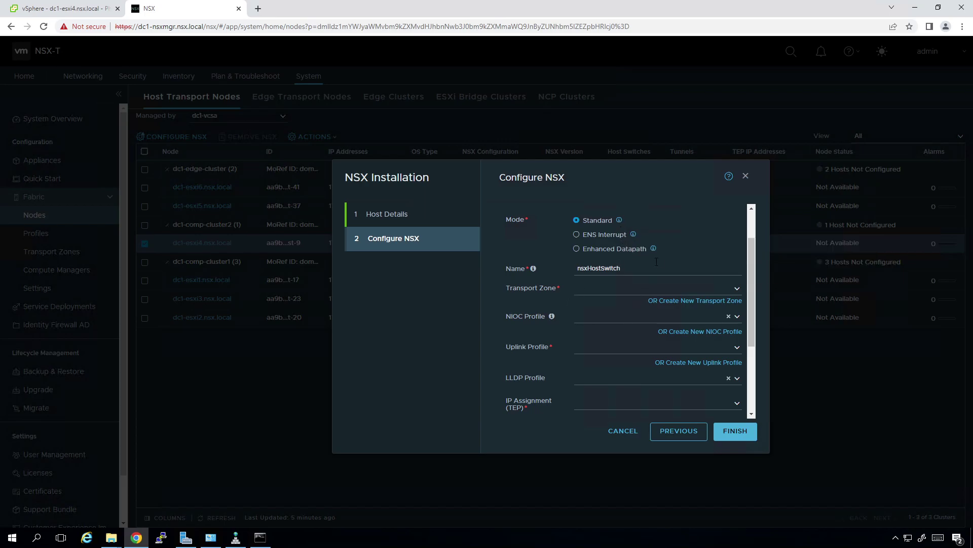
pyautogui.moveTo(654, 250)
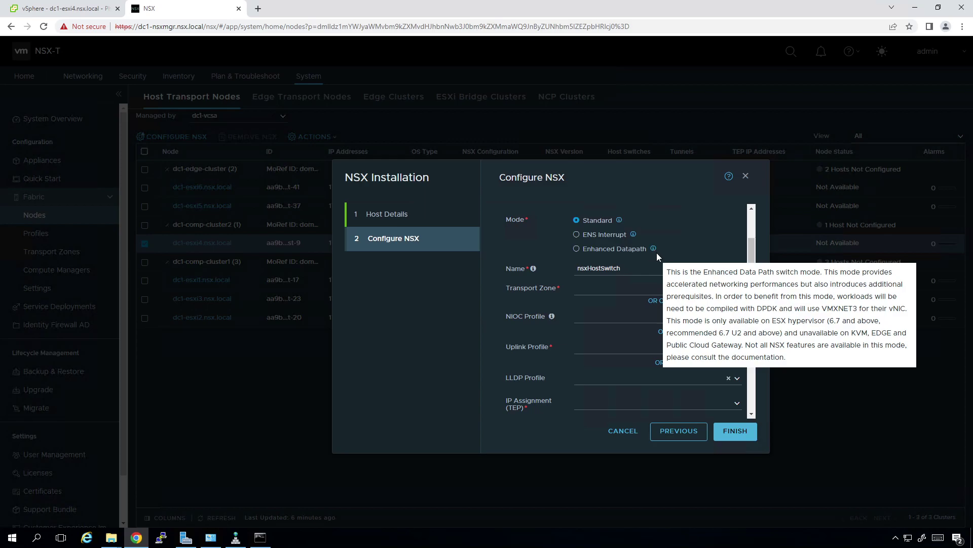
pyautogui.doubleClick(628, 270)
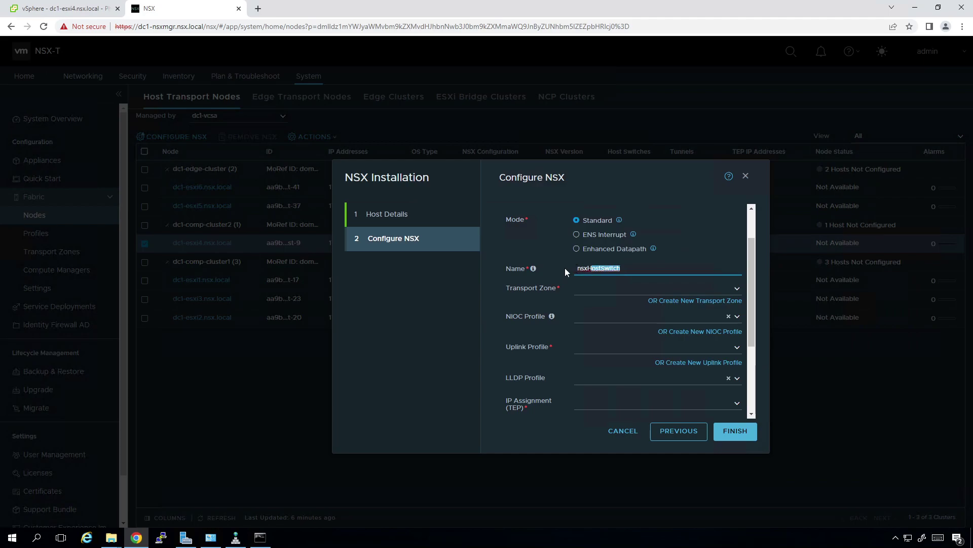
pyautogui.write('n0v')
pyautogui.write('vds')
pyautogui.click(498, 281)
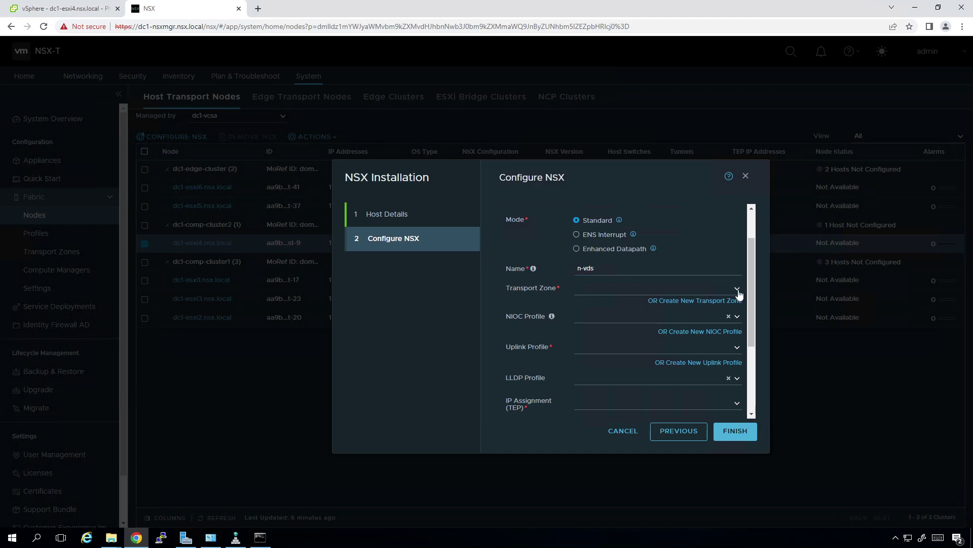
# Step: Create a new VLAN transport zone named vlan-tz for the n-vds switch
pyautogui.click(737, 289)
pyautogui.click(464, 362)
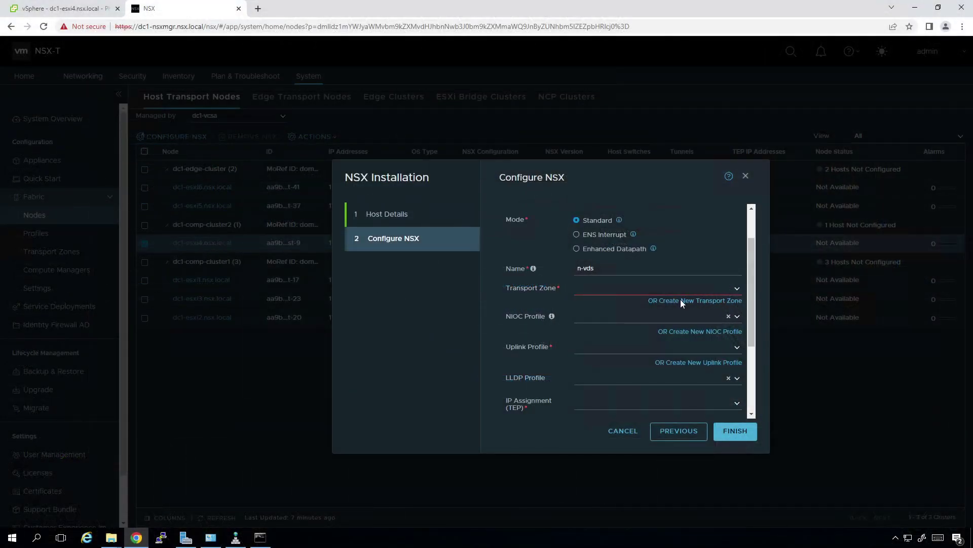
pyautogui.click(735, 292)
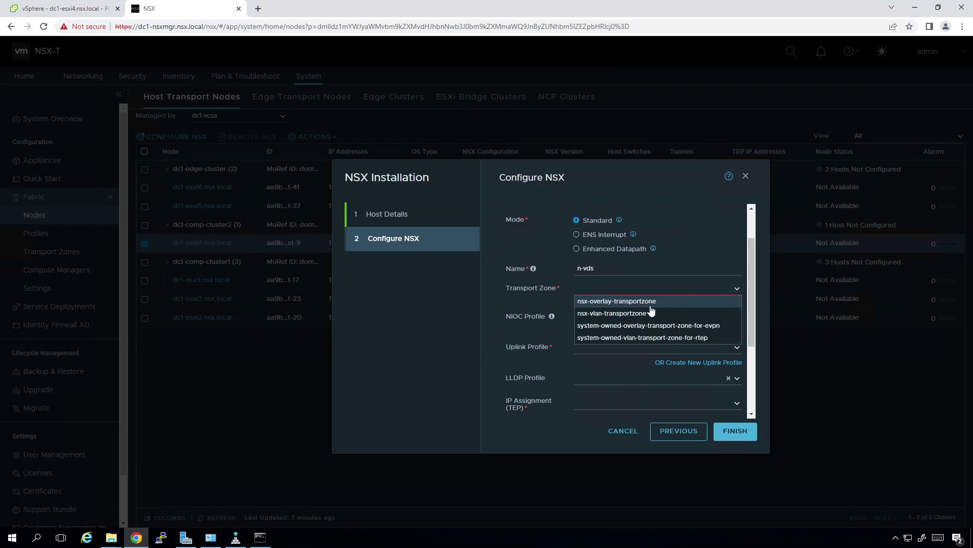
pyautogui.click(545, 303)
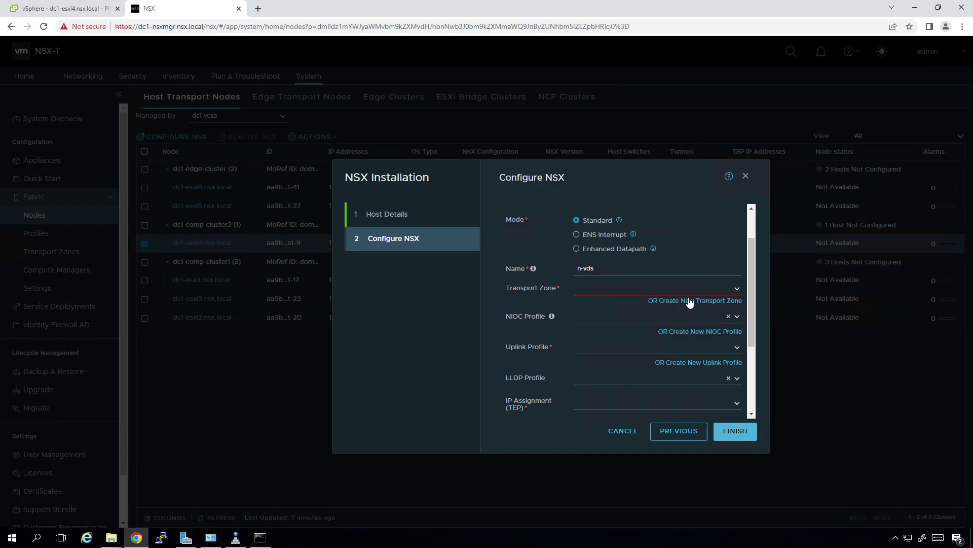
pyautogui.click(694, 302)
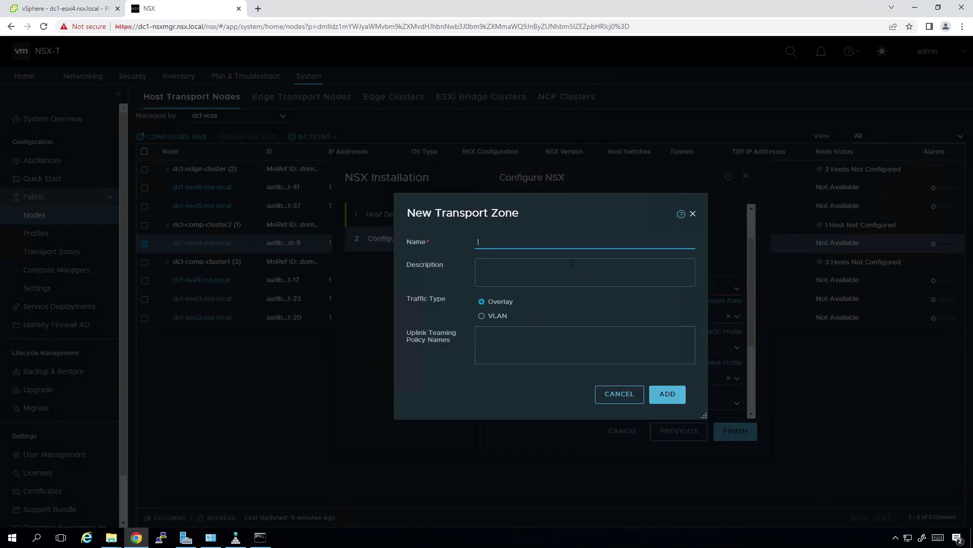
pyautogui.write('vlan-tz')
pyautogui.click(667, 394)
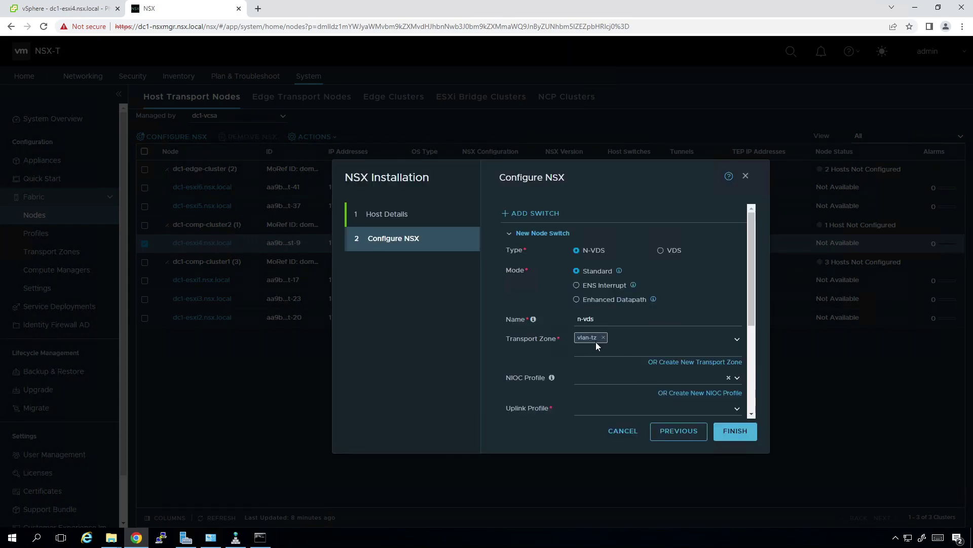
# Step: Assign nsxt-uplink-profile as the switch's uplink profile and LLDP [Send Packet Enabled] as its LLDP profile
pyautogui.scroll(-2, 509, 280)
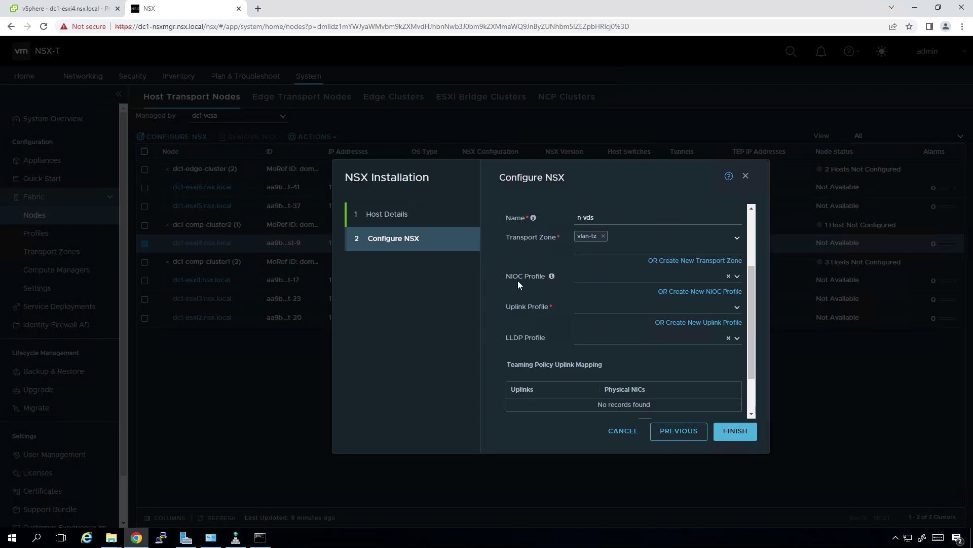
pyautogui.moveTo(550, 279)
pyautogui.click(735, 311)
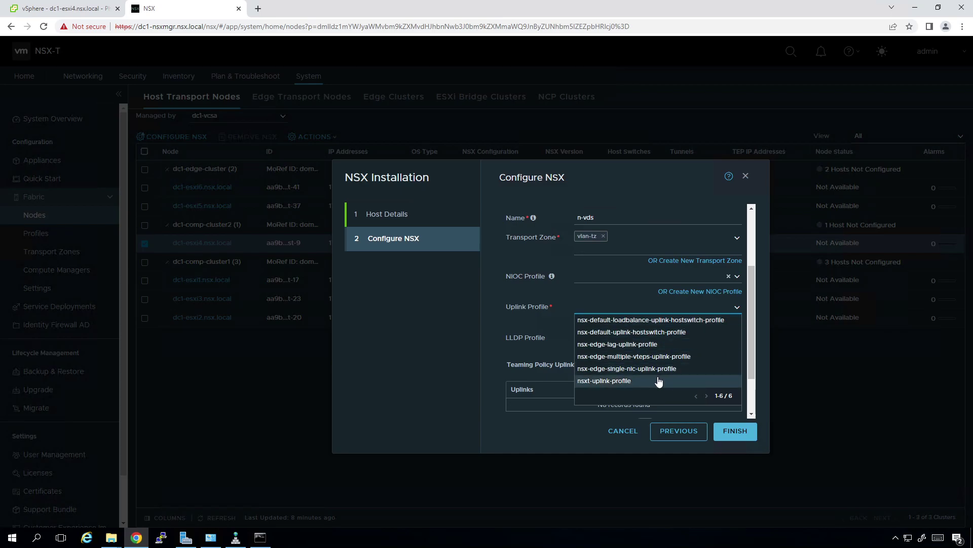
pyautogui.click(659, 381)
pyautogui.scroll(-2, 506, 344)
pyautogui.scroll(1, 558, 329)
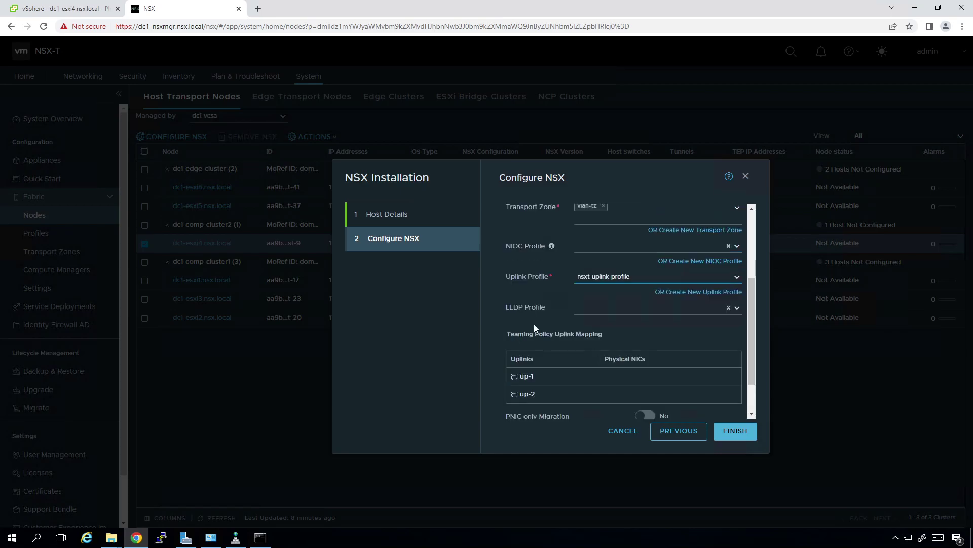
pyautogui.click(736, 311)
pyautogui.click(630, 332)
# Step: Switch to the vSphere Client to check which physical adapters of dc1-esxi4.nsx.local are free, and return to the NSX installation
pyautogui.scroll(-2, 527, 325)
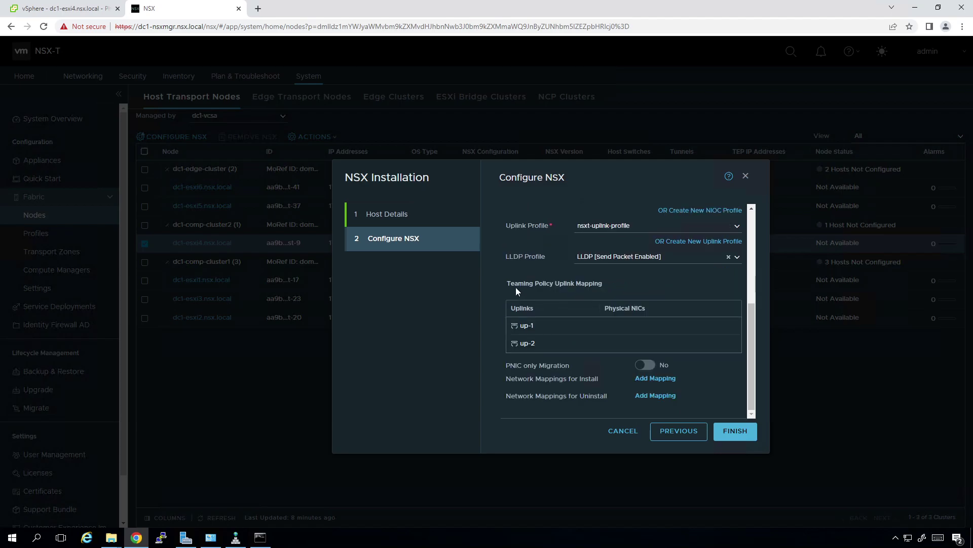
pyautogui.moveTo(728, 329)
pyautogui.click(87, 8)
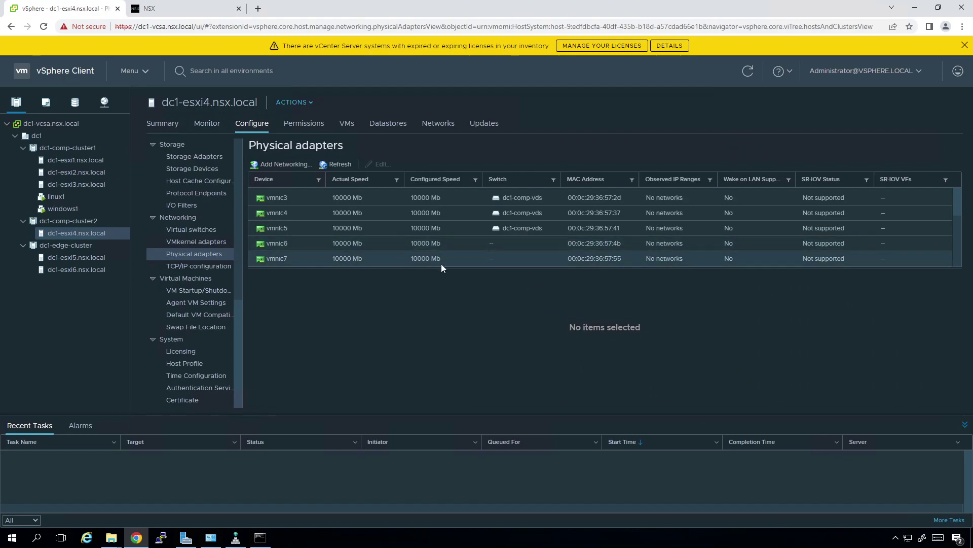
pyautogui.click(188, 6)
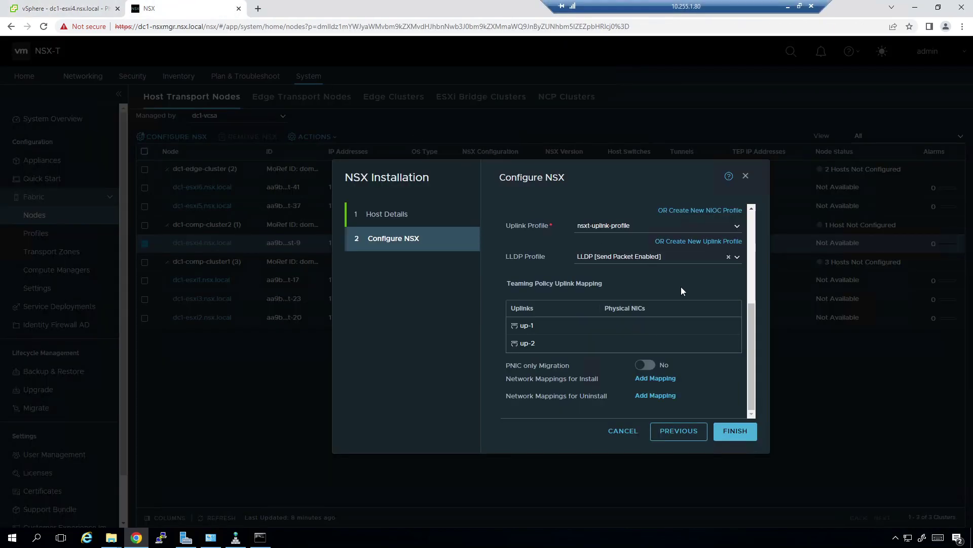
# Step: Map uplink up-1 to vmnic6 and up-2 to vmnic7 in the teaming policy uplink mapping
pyautogui.click(738, 327)
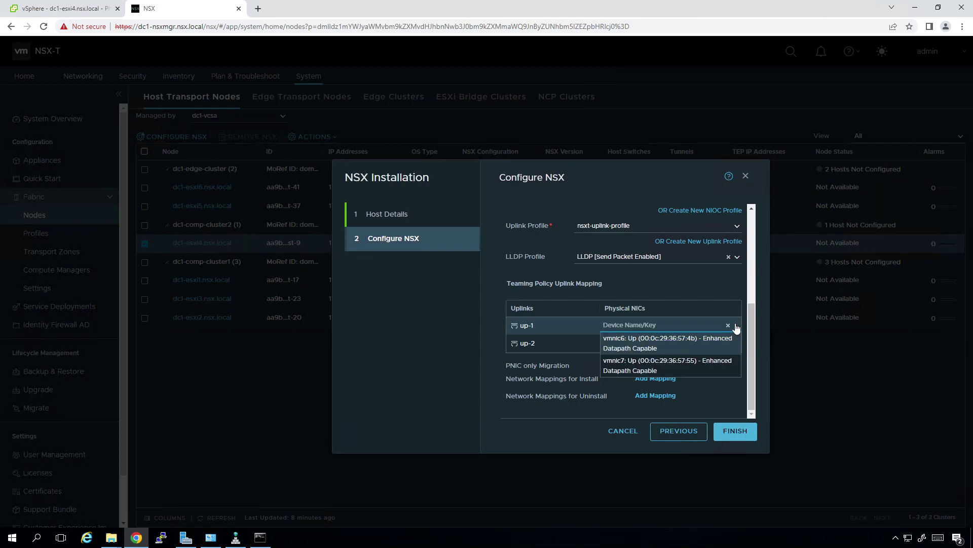
pyautogui.click(714, 343)
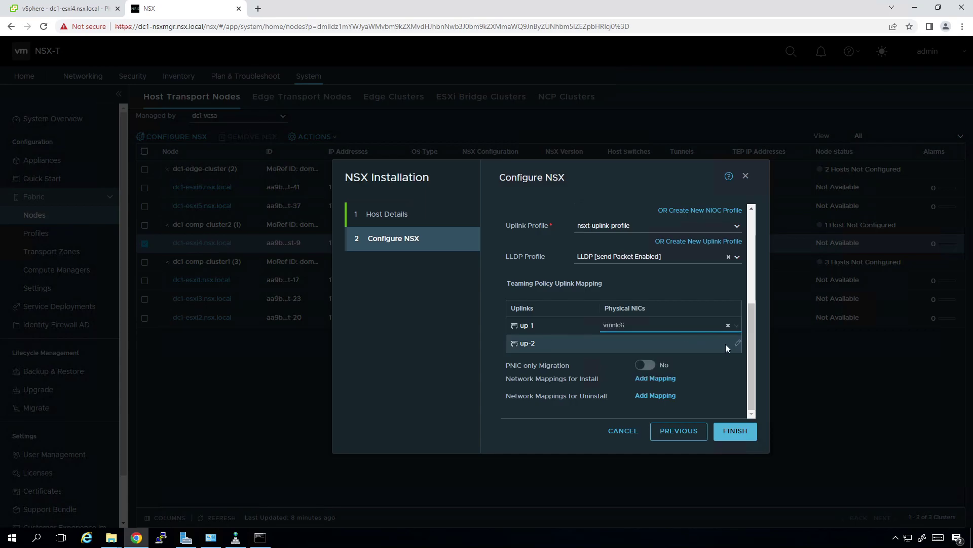
pyautogui.click(735, 344)
pyautogui.click(713, 357)
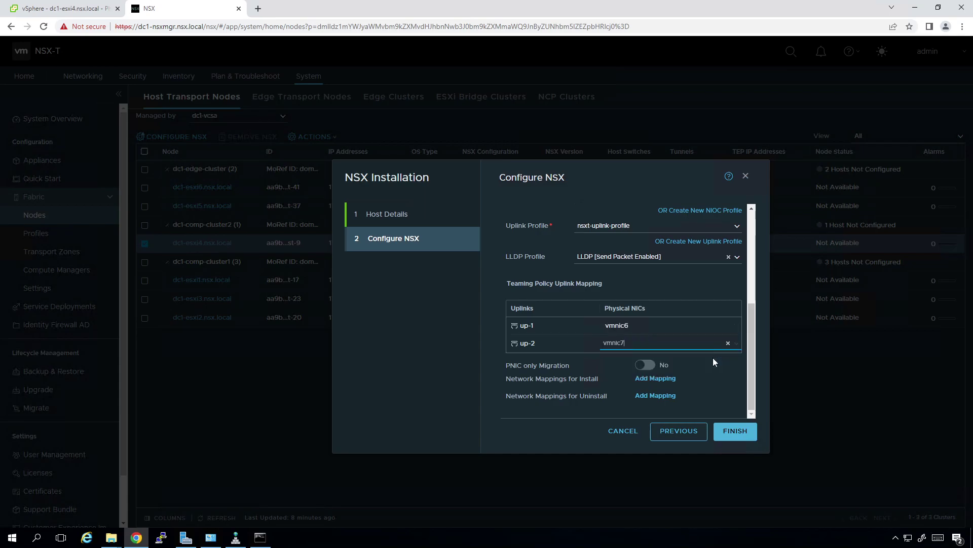
pyautogui.click(554, 406)
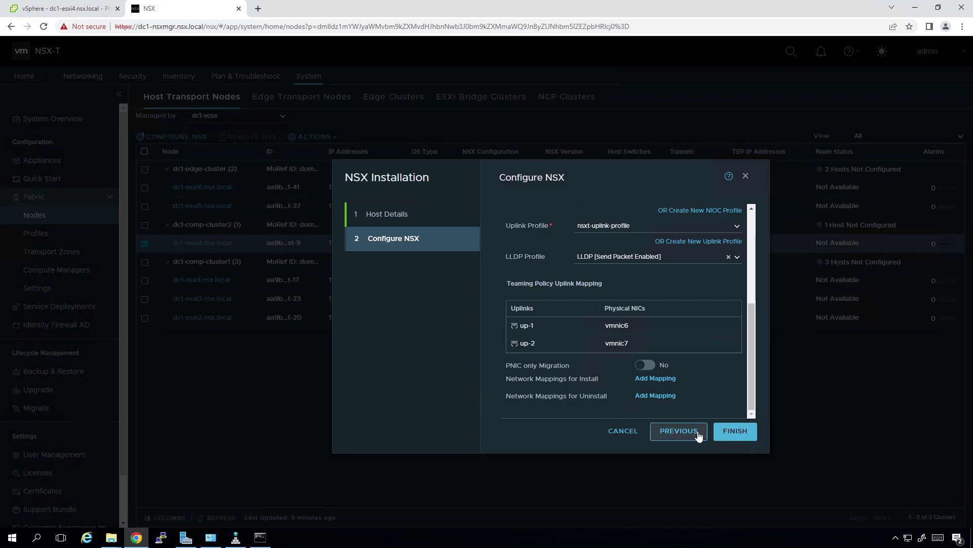
# Step: Finish the NSX installation for dc1-esxi4.nsx.local, and switch to the vSphere Client to view the host's TCP/IP configuration
pyautogui.click(743, 431)
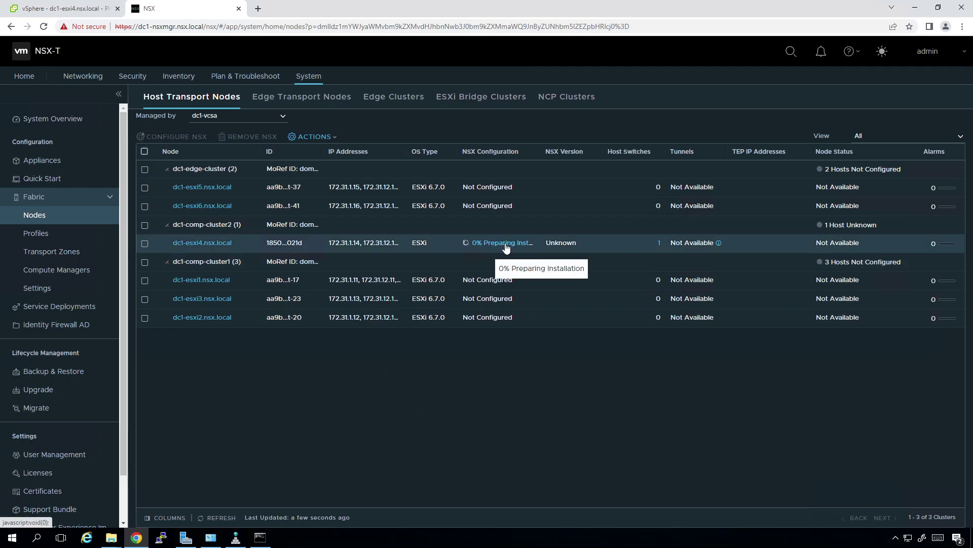
pyautogui.click(79, 7)
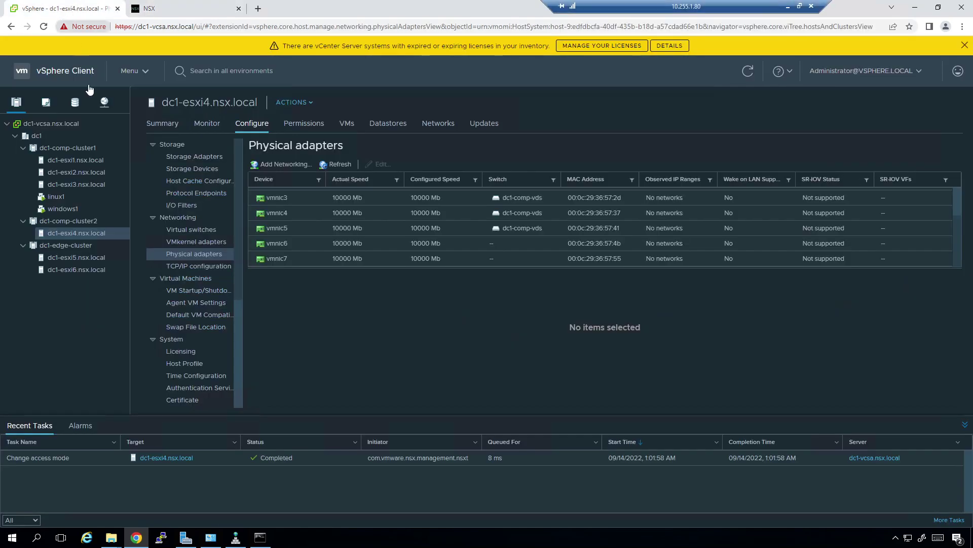
pyautogui.click(200, 266)
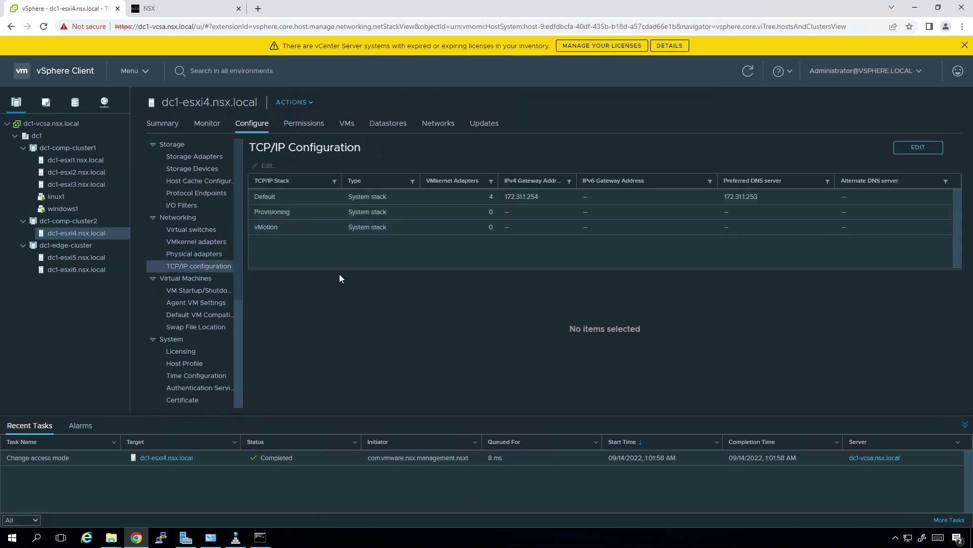
# Step: Refresh the vSphere Client, dismiss its license expiry banner, and return to NSX to check the installation progress
pyautogui.click(210, 6)
pyautogui.hotkey('ctrl', 'shift', 'Tab')
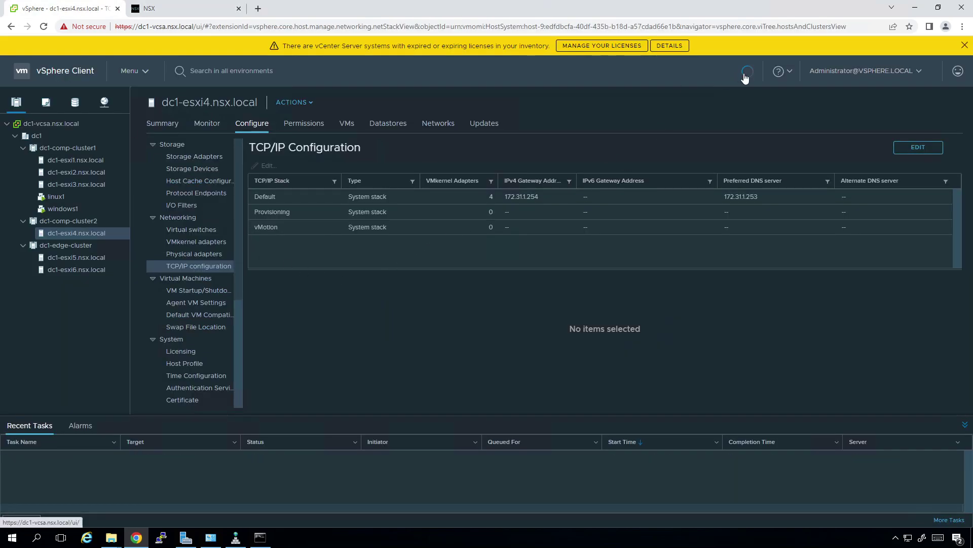
pyautogui.click(964, 46)
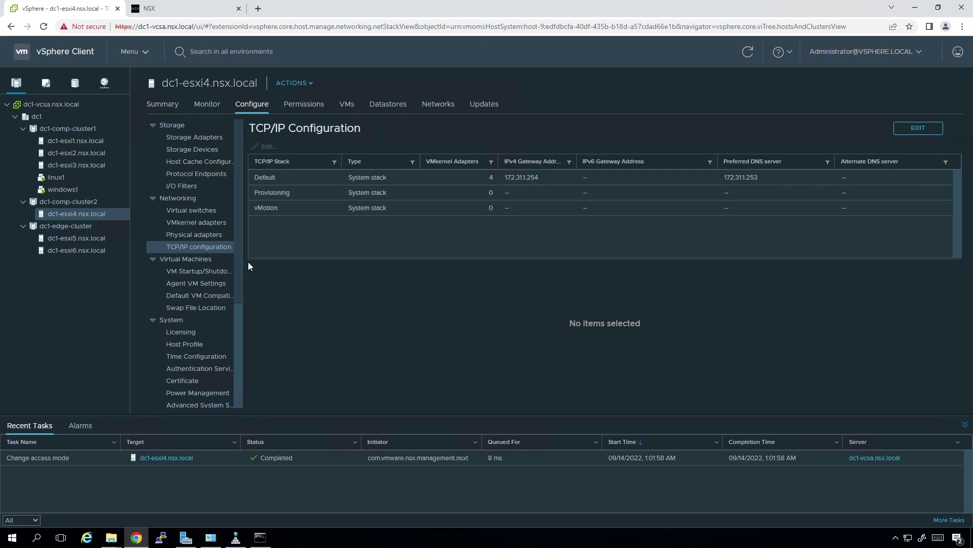
pyautogui.click(194, 7)
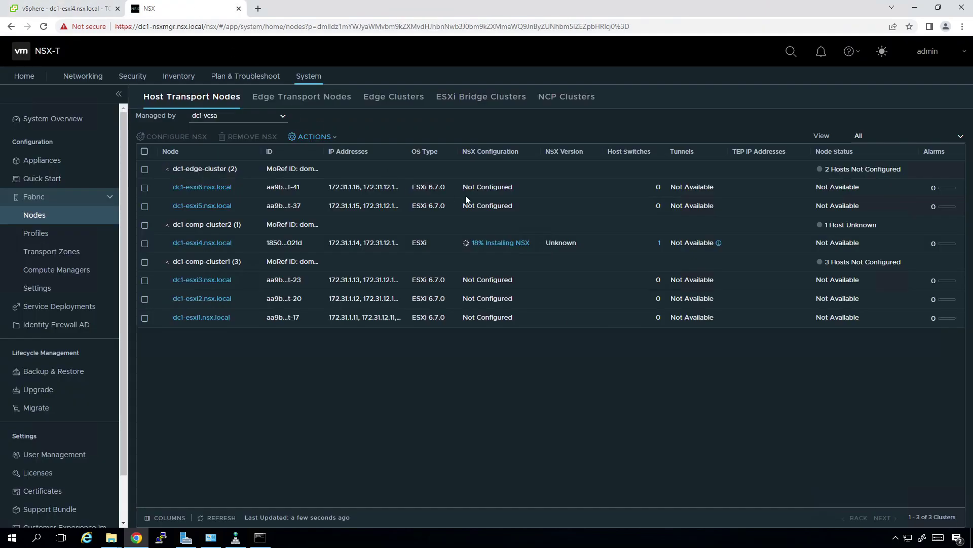
# Step: Monitor the installation from both NSX and the vSphere Client, refreshing the TCP/IP configuration to look for new custom stacks
pyautogui.click(103, 4)
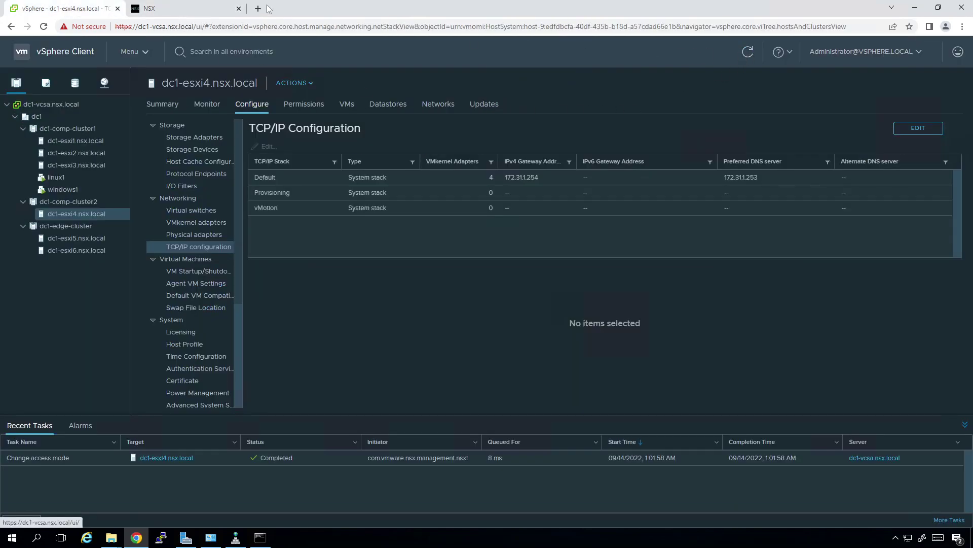
pyautogui.click(204, 8)
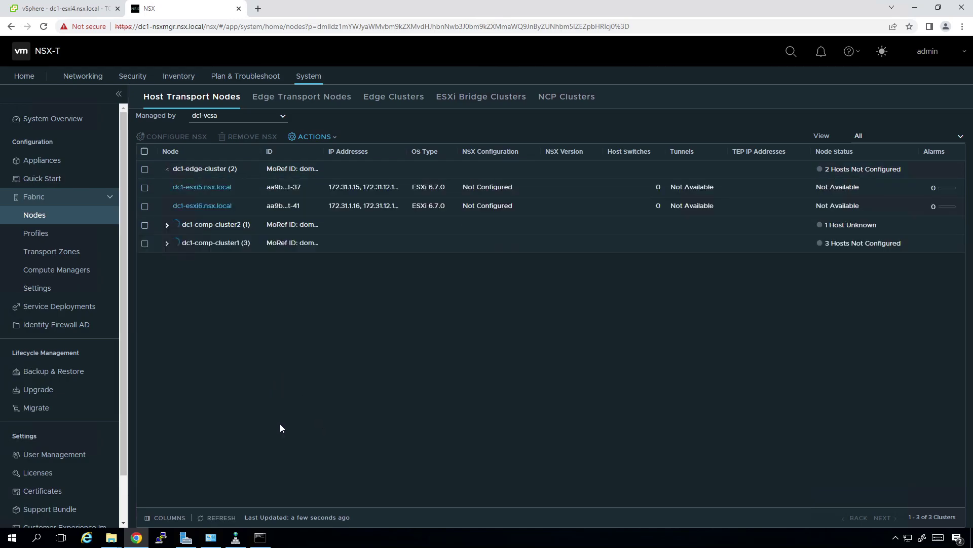
pyautogui.click(71, 8)
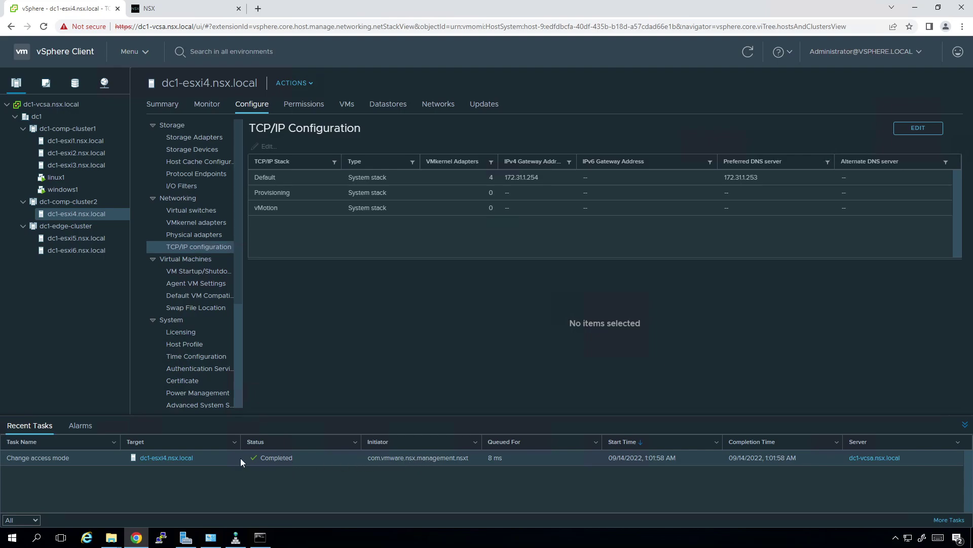
pyautogui.click(747, 51)
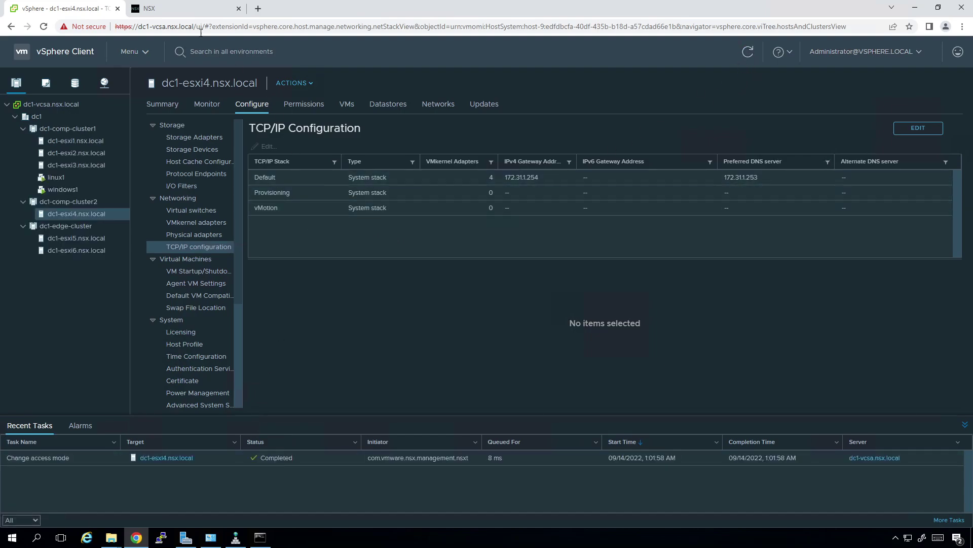
pyautogui.click(168, 7)
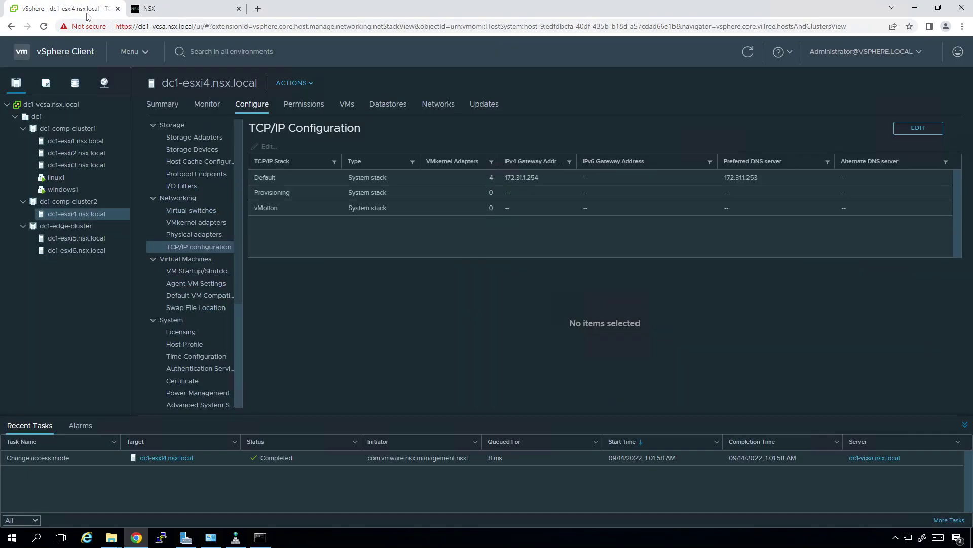
pyautogui.click(76, 8)
pyautogui.click(747, 54)
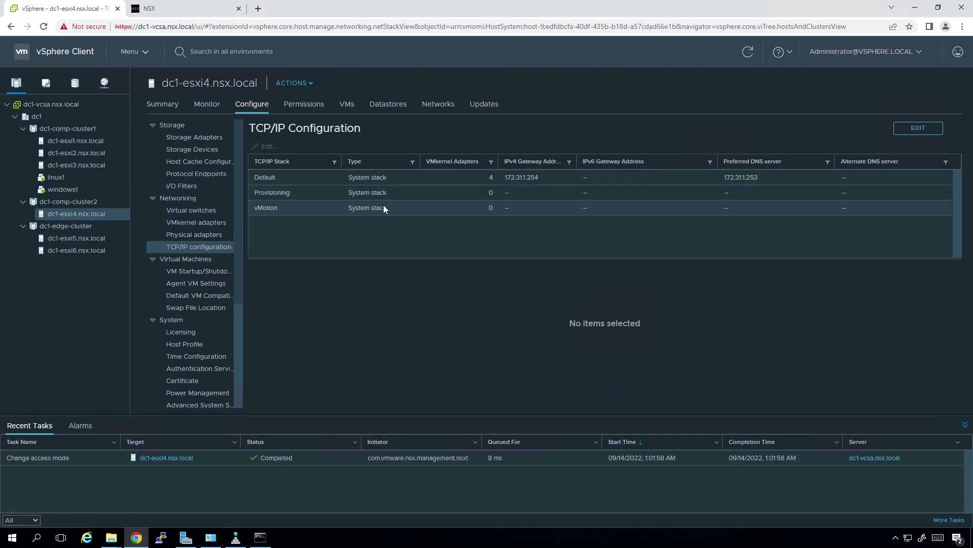
pyautogui.hotkey('ctrl', 'Tab')
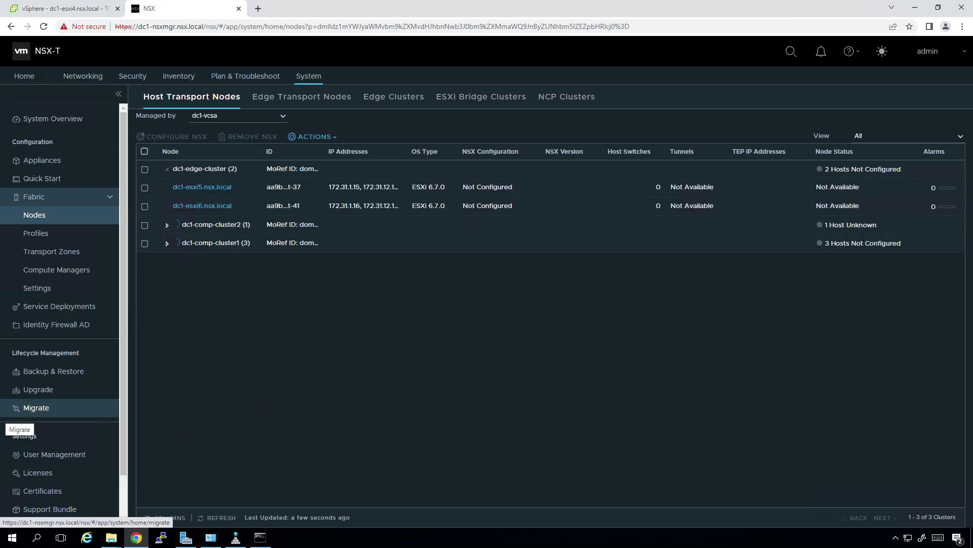
pyautogui.hotkey('ctrl', 'Tab')
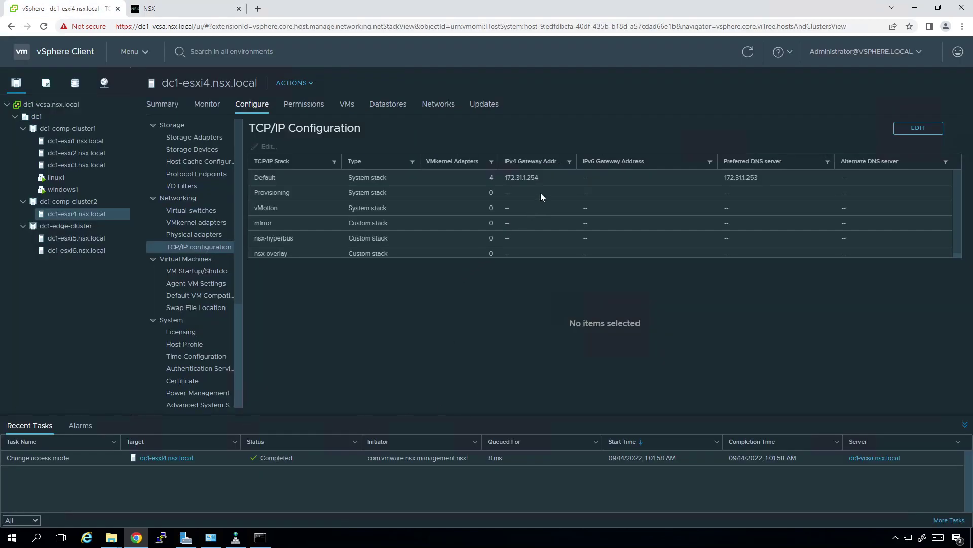
# Step: Examine the nsx-hyperbus and nsx-overlay TCP/IP stacks, including the nsx-overlay IPv4 routing table and advanced settings
pyautogui.click(273, 252)
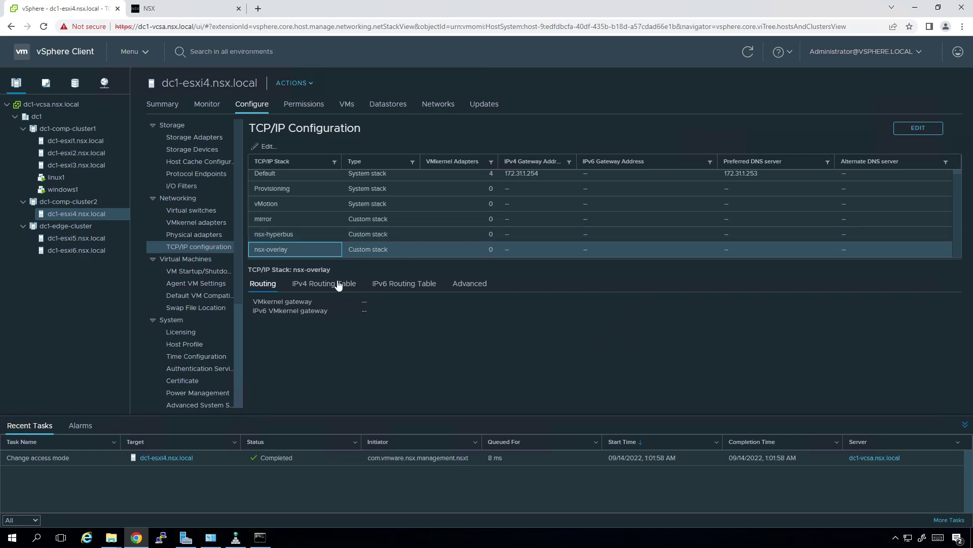
pyautogui.click(290, 237)
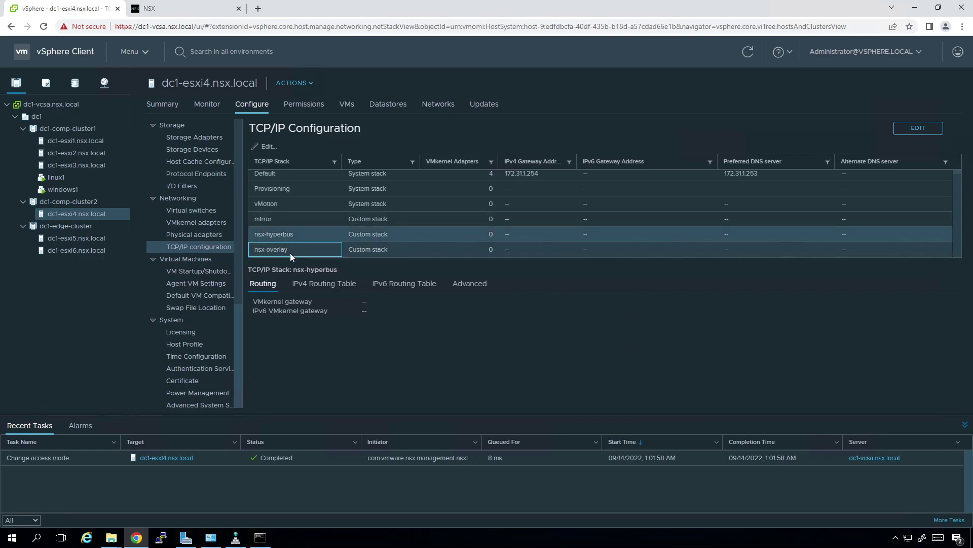
pyautogui.click(289, 251)
pyautogui.click(316, 285)
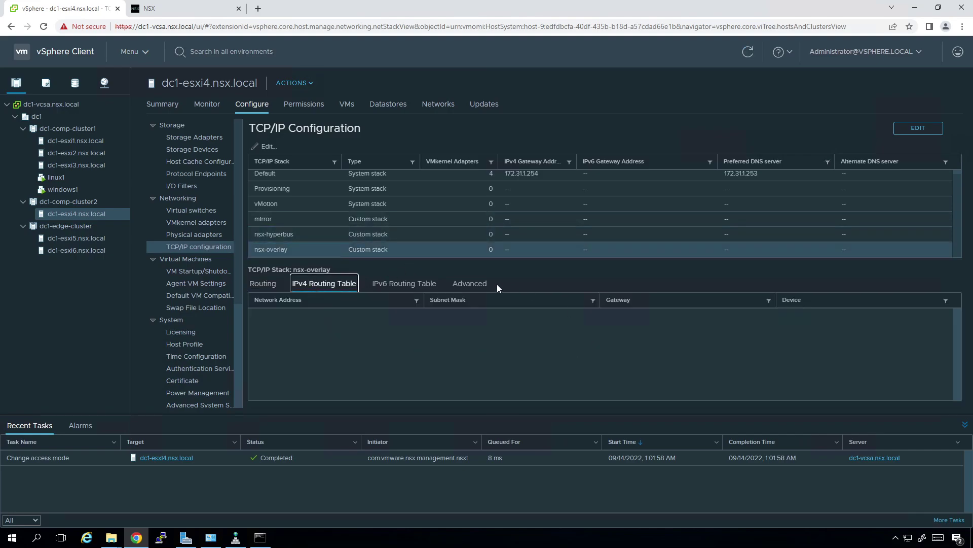
pyautogui.click(465, 285)
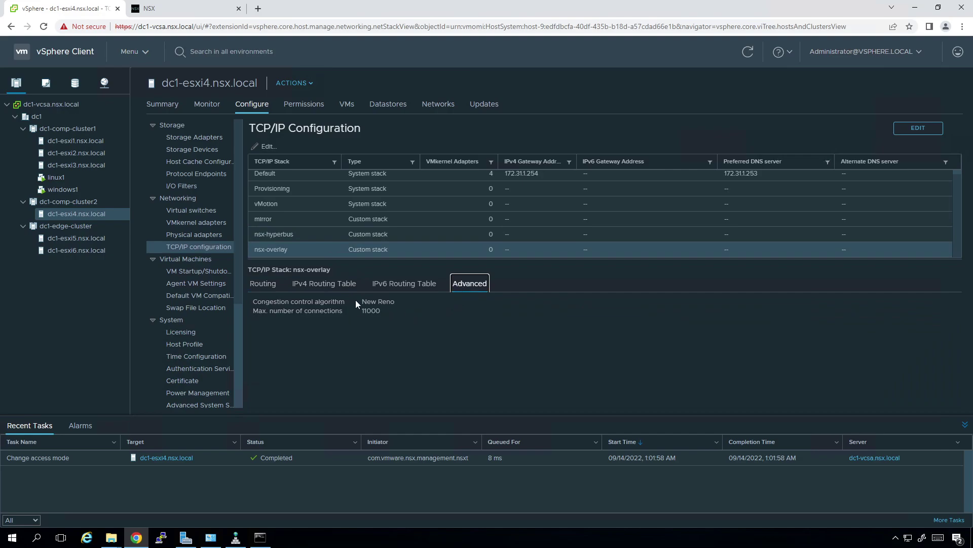
# Step: Check the installation progress in NSX, and return to the vSphere Client to list the host's virtual switches with dc1-comp-vds collapsed
pyautogui.click(167, 10)
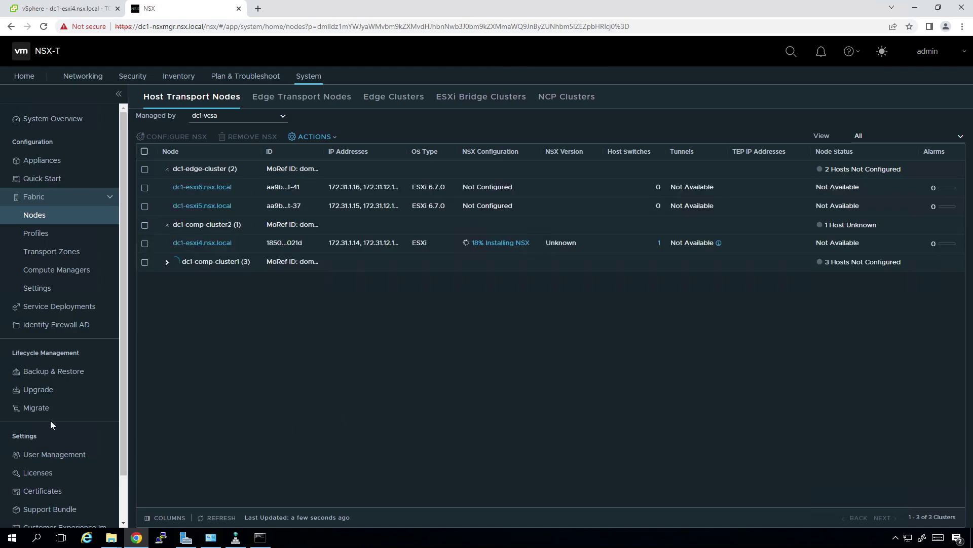
pyautogui.click(63, 8)
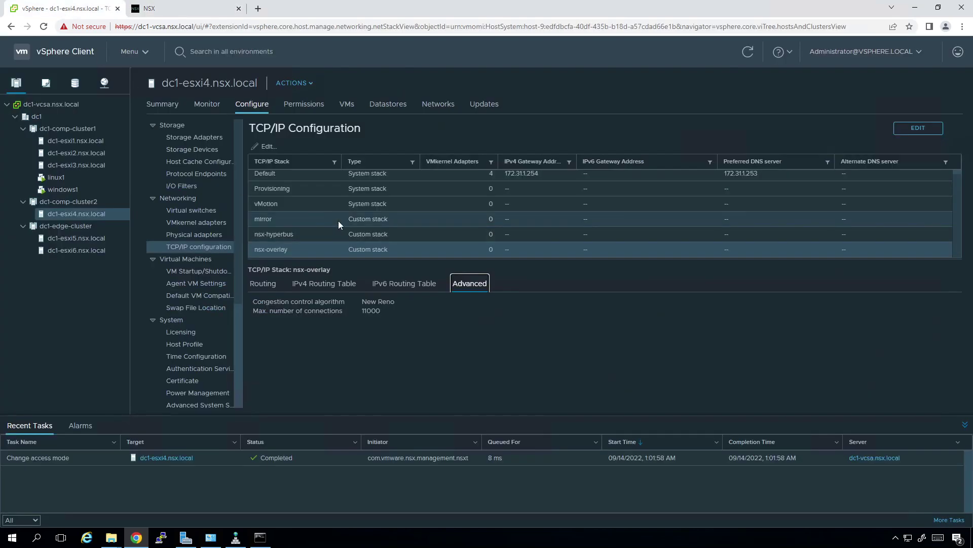
pyautogui.click(191, 210)
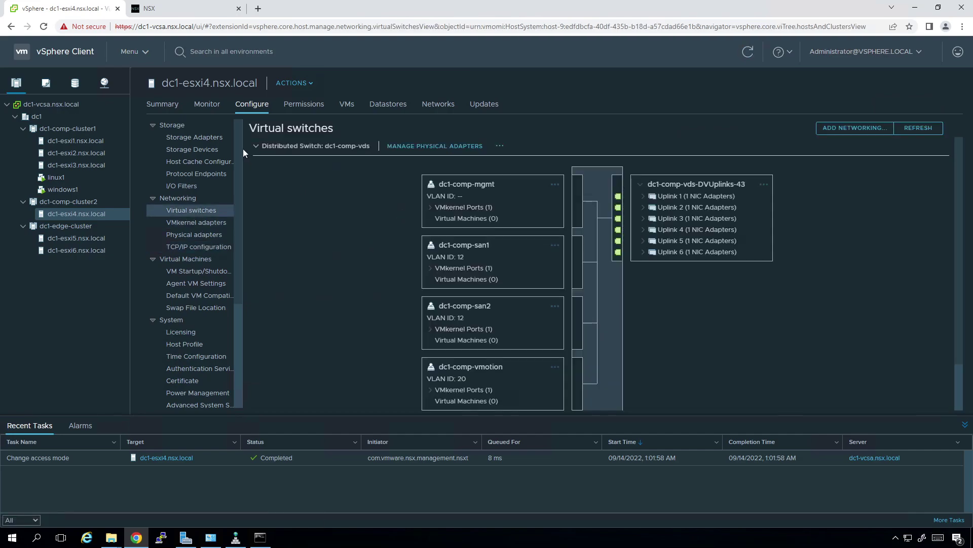
pyautogui.click(253, 146)
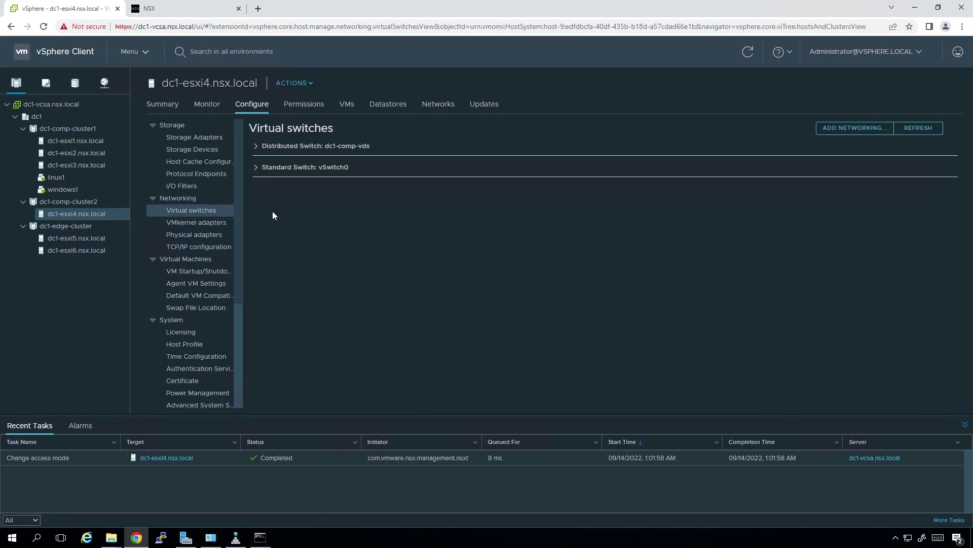
# Step: Recheck the progress in NSX, refresh the vSphere Client, and expand the n-vds virtual switch to examine its physical adapters
pyautogui.click(174, 7)
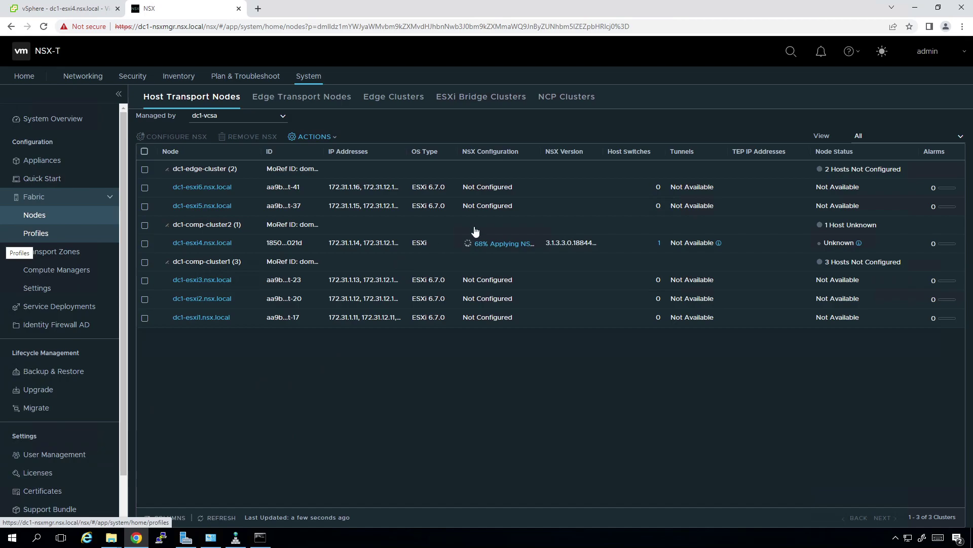
pyautogui.click(76, 9)
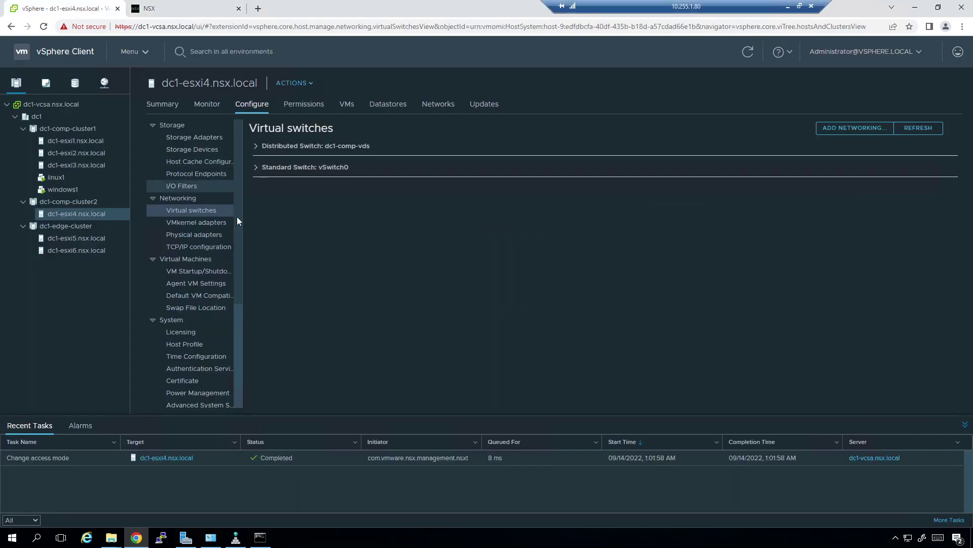
pyautogui.click(202, 246)
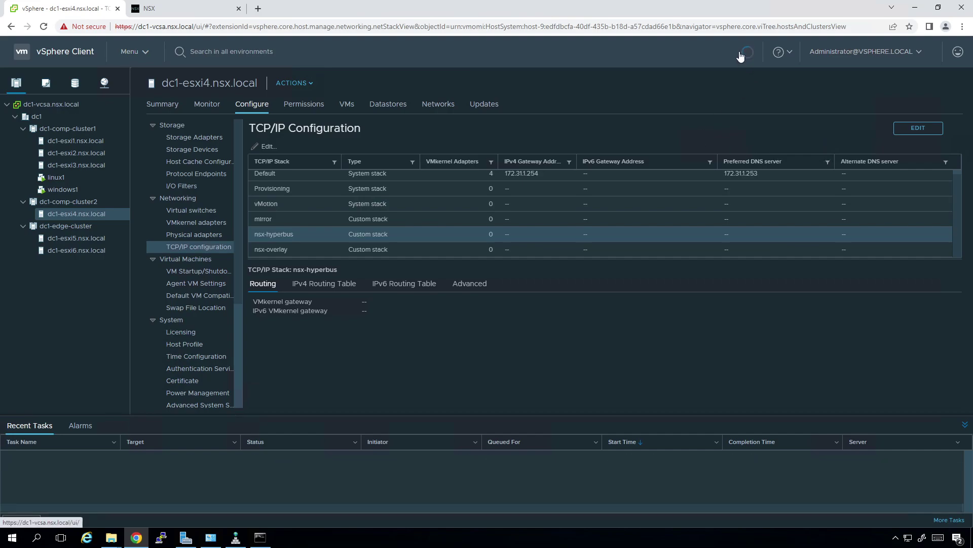
pyautogui.click(194, 211)
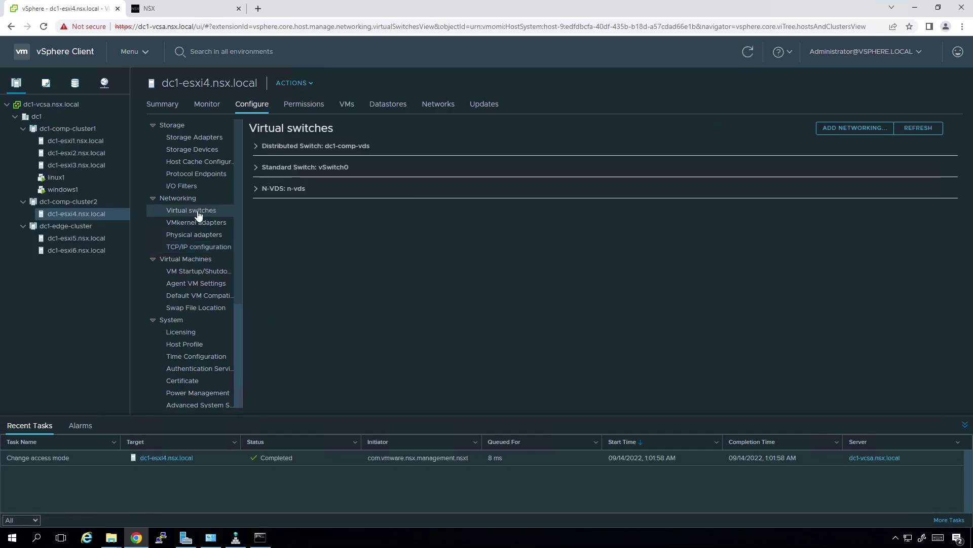
pyautogui.click(254, 191)
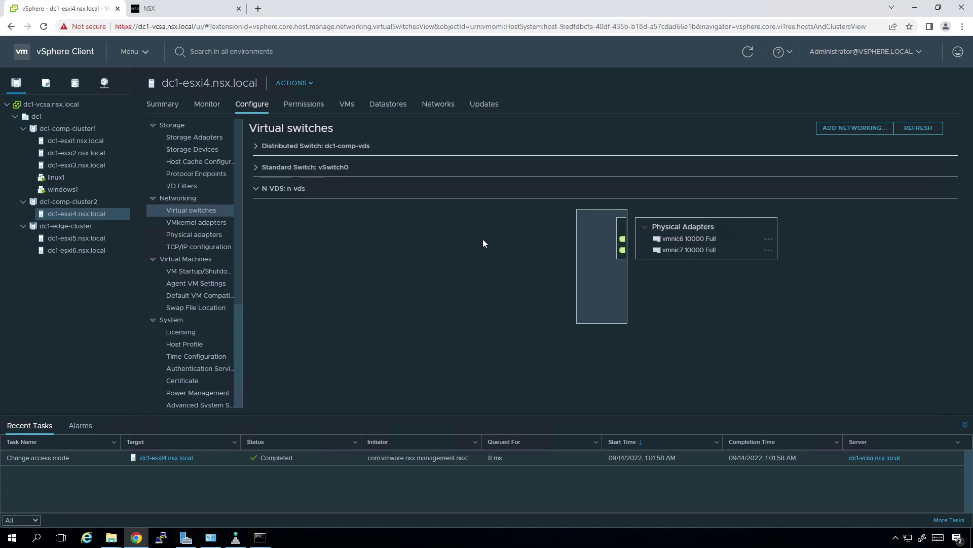
# Step: Switch to NSX and review the configuration status and host switch details of dc1-esxi4.nsx.local
pyautogui.click(173, 10)
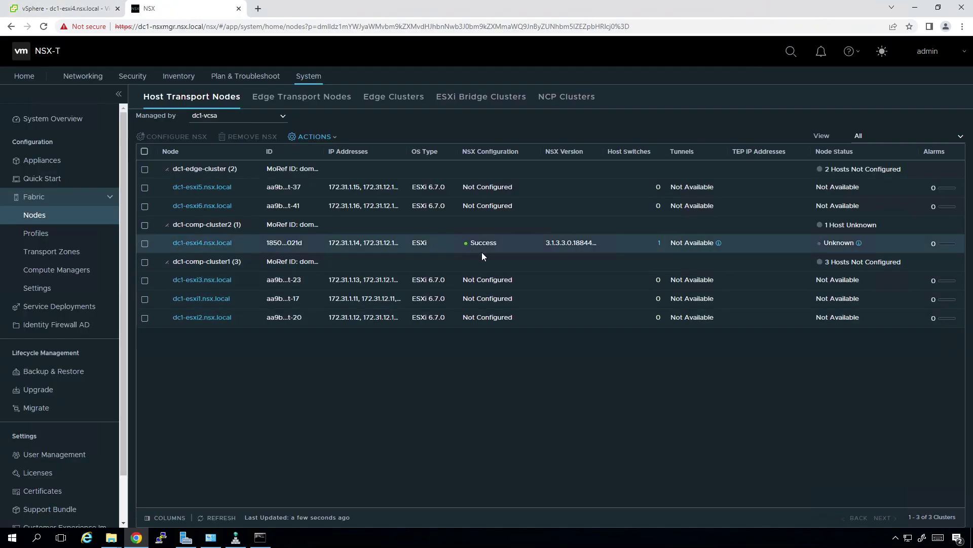
pyautogui.click(659, 243)
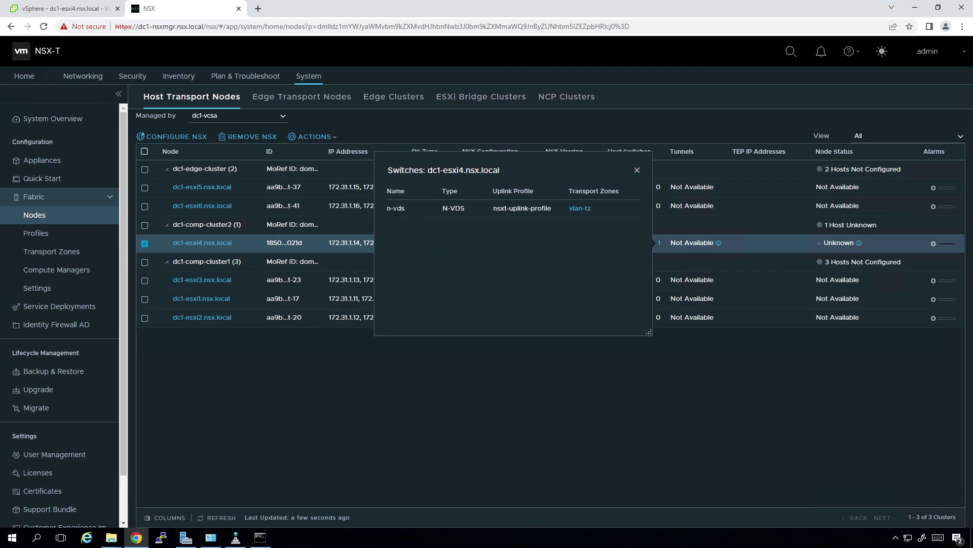
pyautogui.moveTo(384, 211); pyautogui.dragTo(464, 209)
pyautogui.click(495, 218)
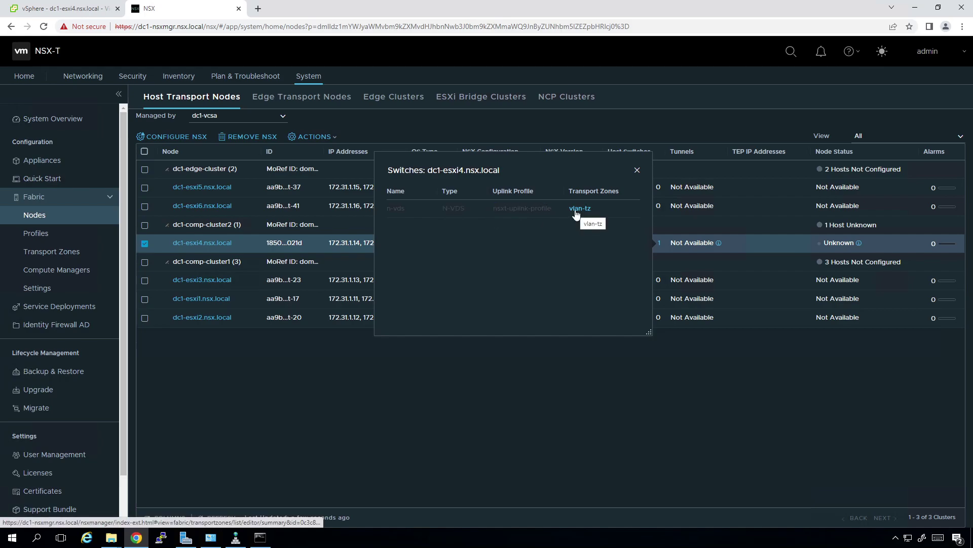
pyautogui.click(638, 170)
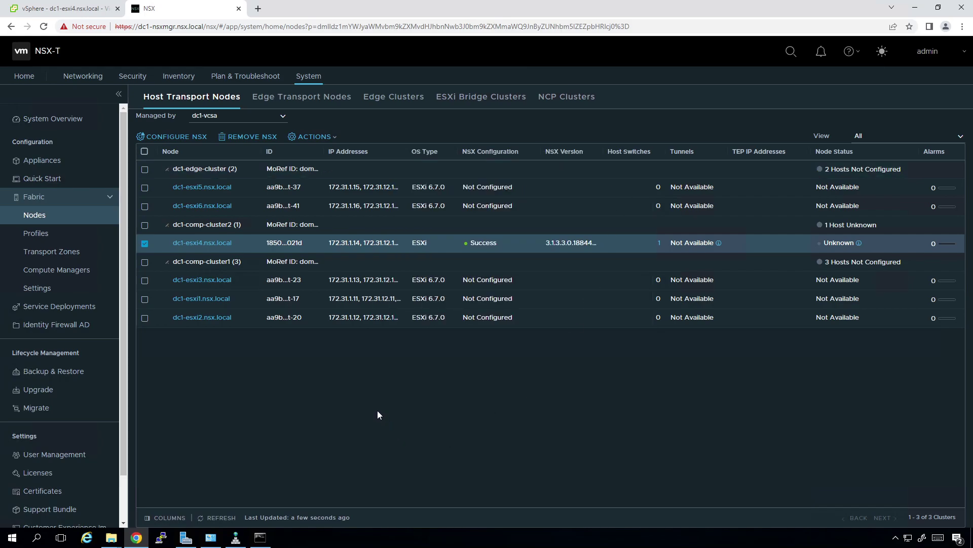
# Step: Recheck the refreshed TCP/IP configuration of dc1-esxi4.nsx.local in the vSphere Client, and return to the host transport nodes in NSX
pyautogui.click(93, 7)
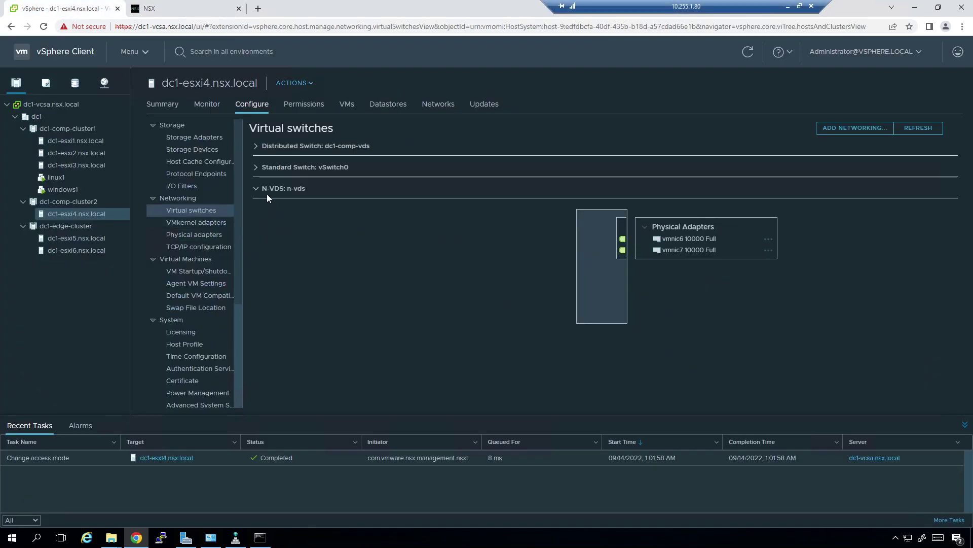
pyautogui.click(259, 195)
pyautogui.click(199, 246)
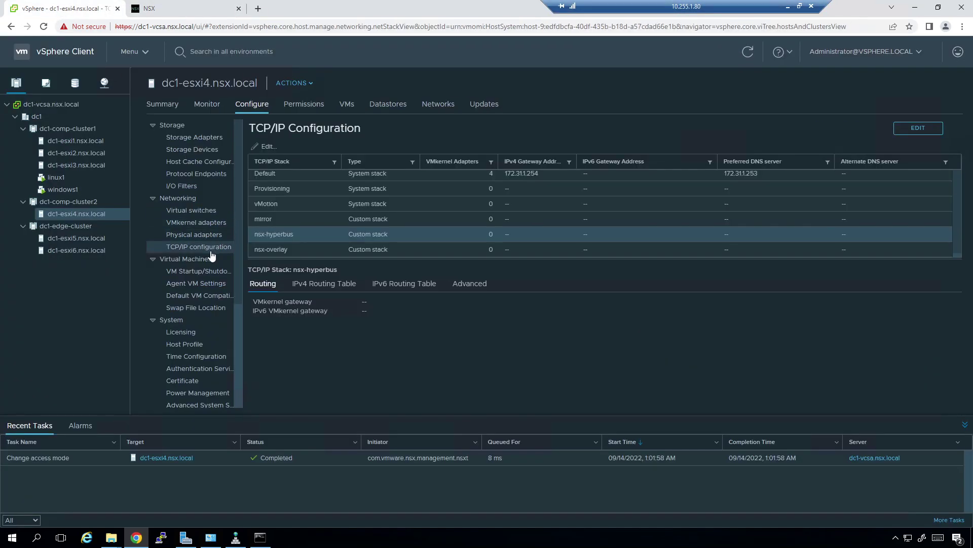
pyautogui.click(747, 54)
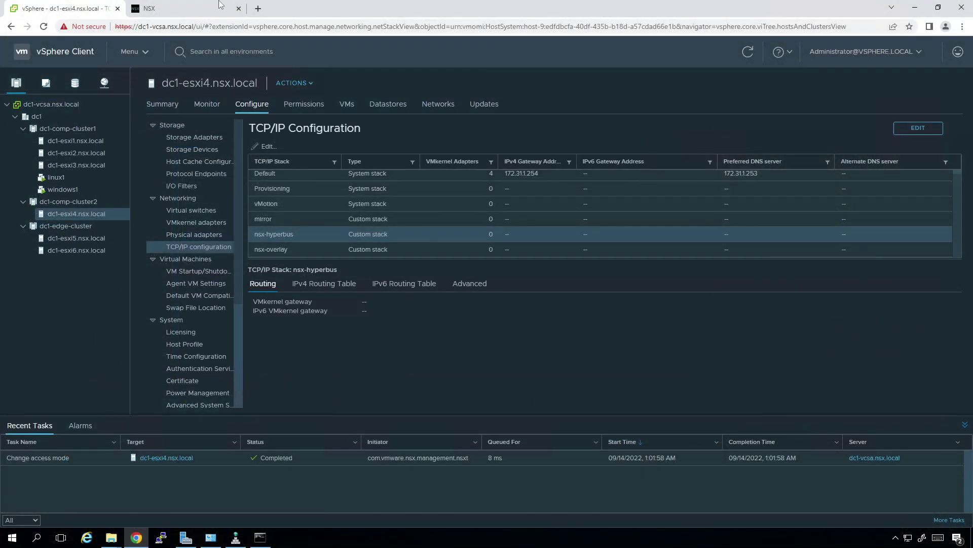
pyautogui.click(145, 73)
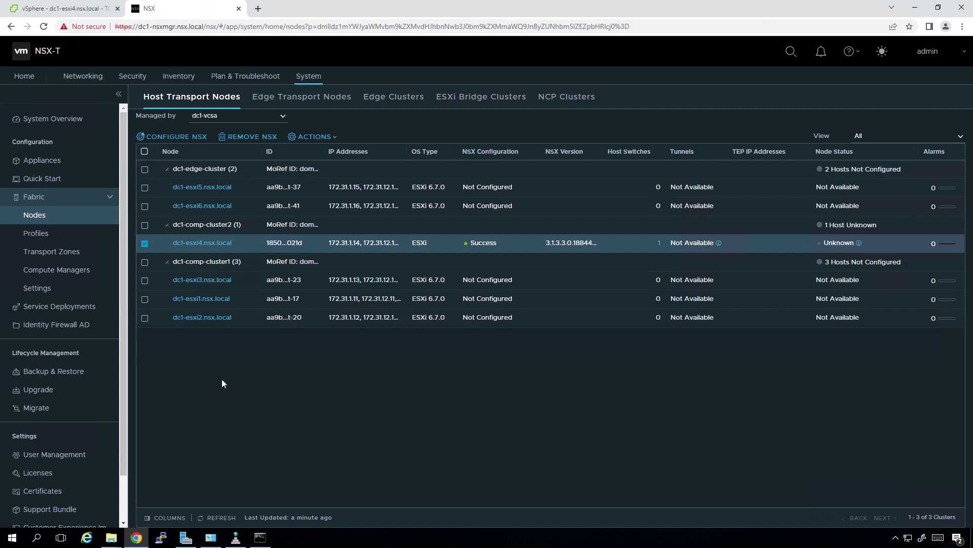
# Step: Start a new transport node profile named tn-profile in NSX and name its N-VDS switch n-vds
pyautogui.click(43, 233)
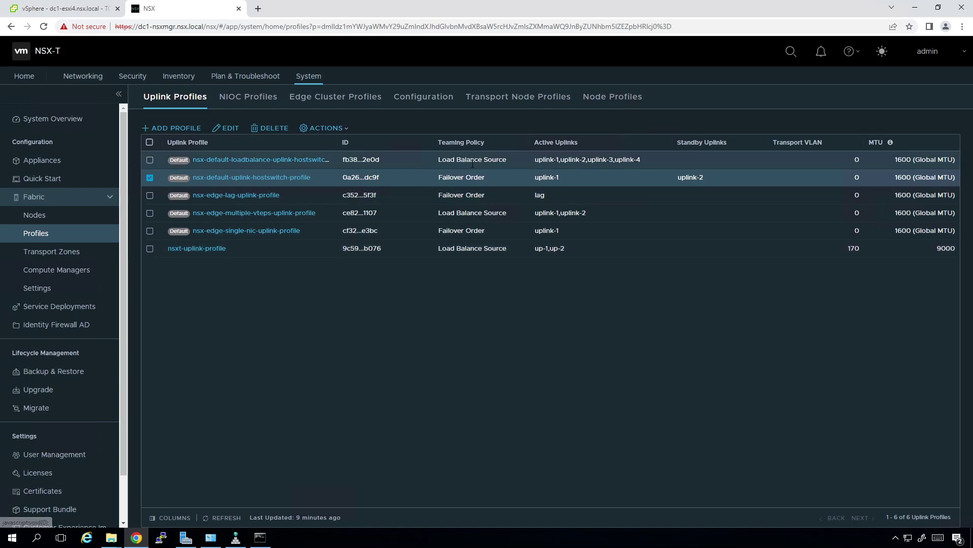
pyautogui.click(505, 108)
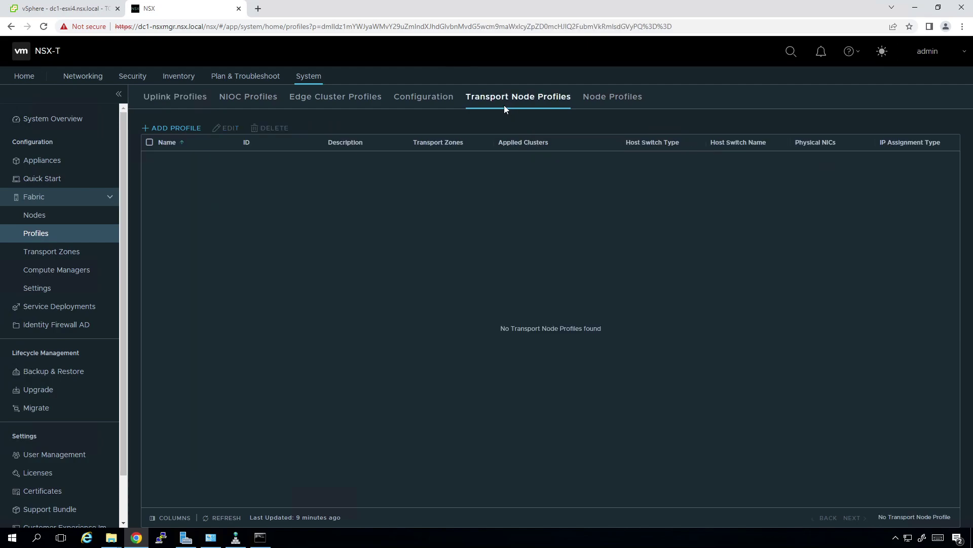
pyautogui.click(186, 128)
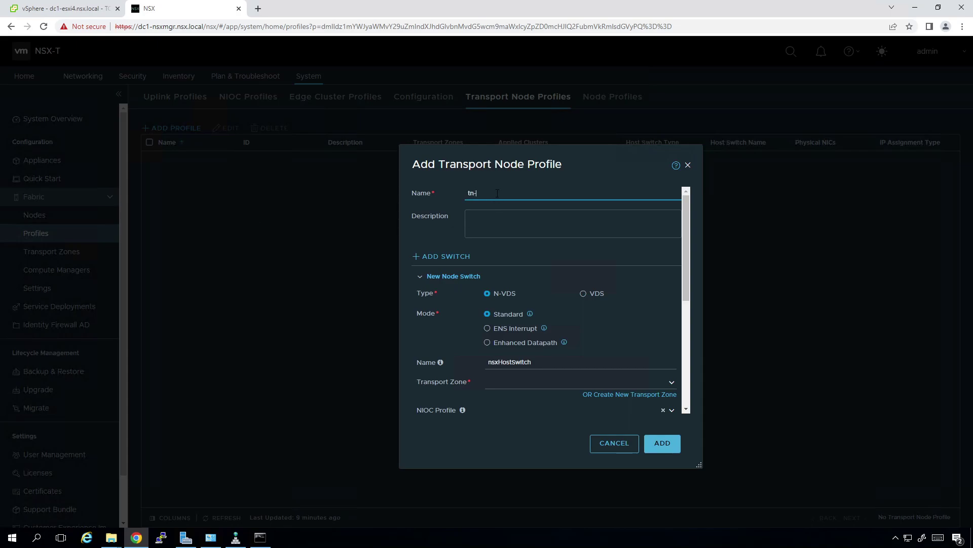
pyautogui.write('ile')
pyautogui.scroll(-2, 583, 299)
pyautogui.click(487, 260)
pyautogui.hotkey('ctrl', 'a')
pyautogui.press('BackSpace')
pyautogui.write('n-vds')
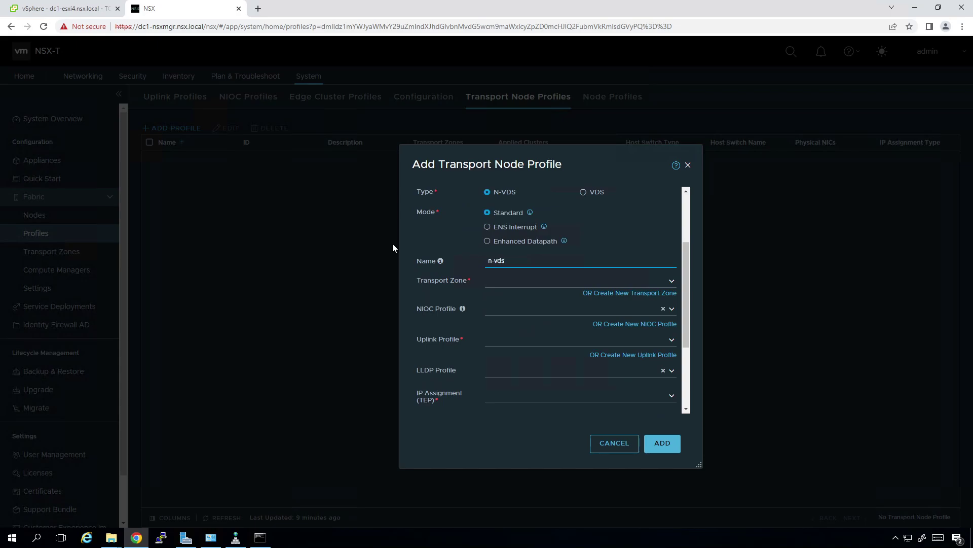
# Step: Configure the n-vds switch with transport zone vlan-tz, uplink profile nsxt-uplink-profile and LLDP profile LLDP [Send Packet Enabled]
pyautogui.click(667, 283)
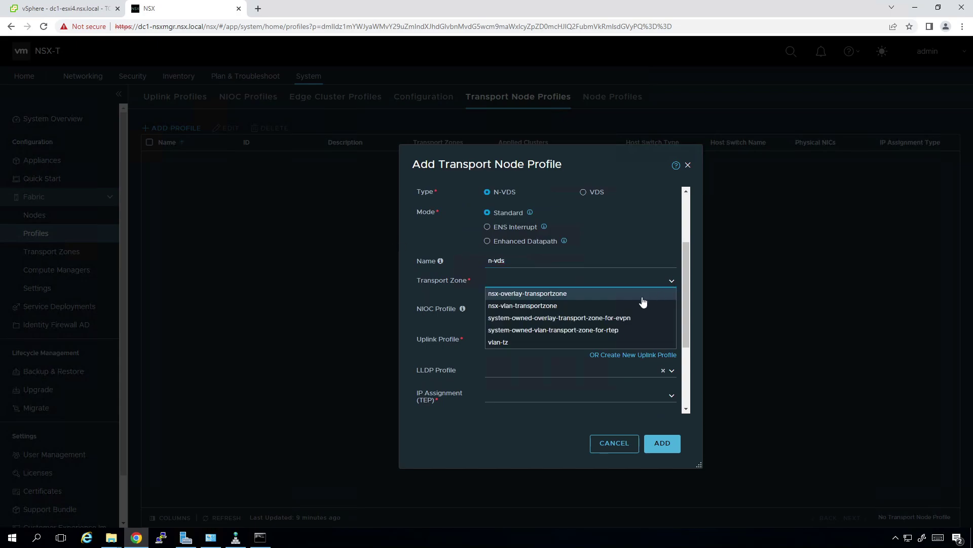
pyautogui.click(581, 342)
pyautogui.click(441, 285)
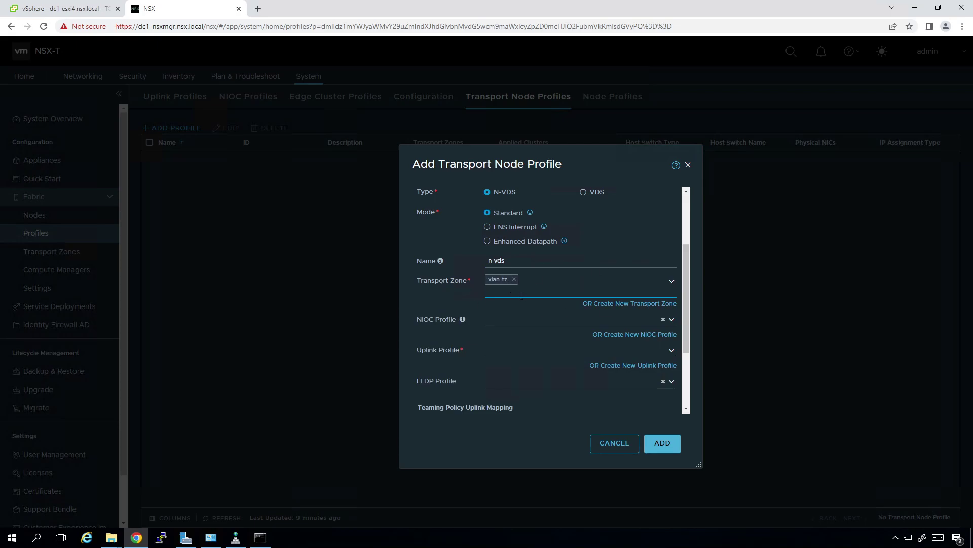
pyautogui.scroll(-1, 502, 294)
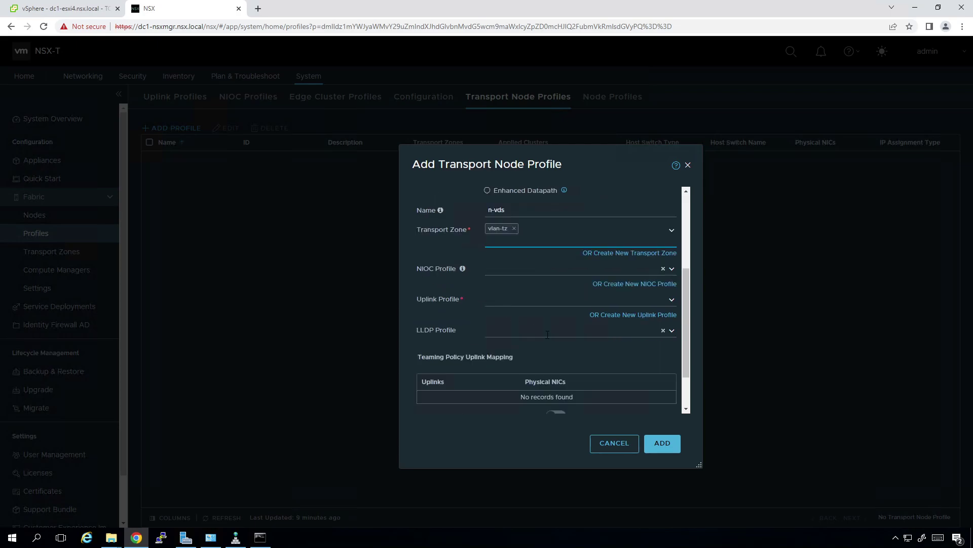
pyautogui.click(672, 300)
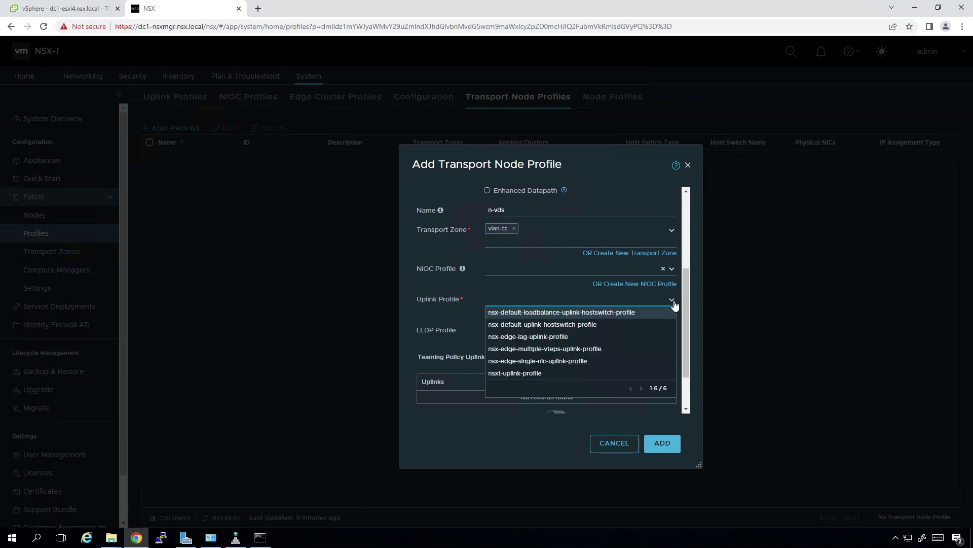
pyautogui.click(586, 376)
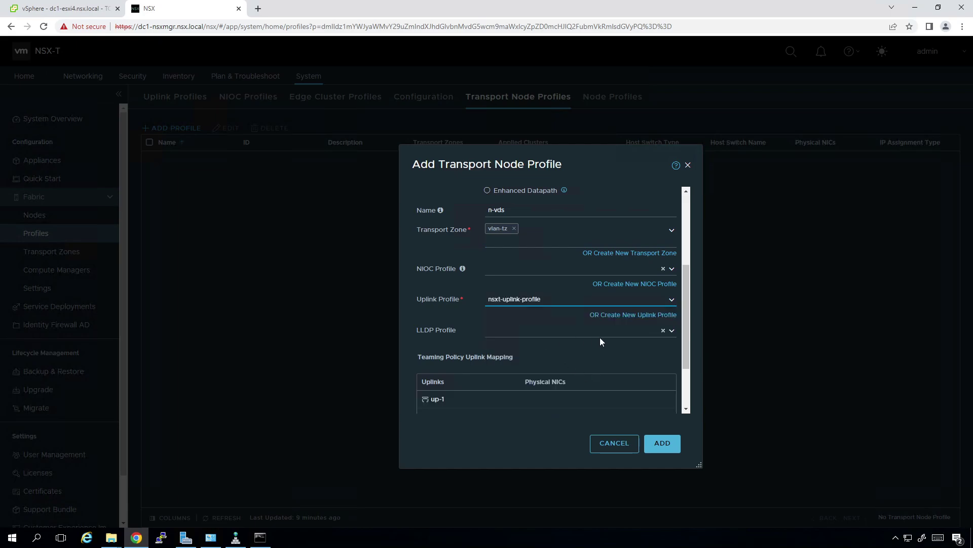
pyautogui.scroll(-1, 626, 337)
pyautogui.click(671, 283)
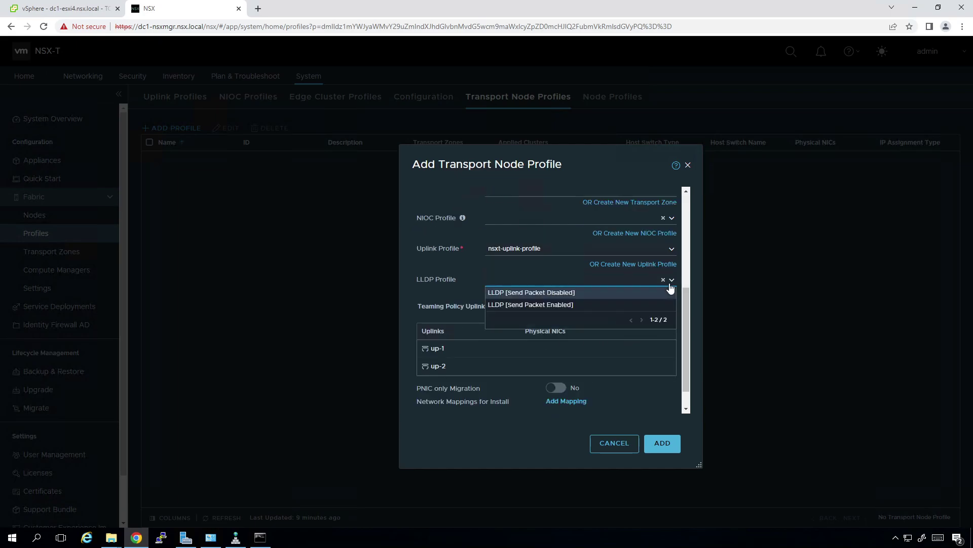
pyautogui.click(651, 306)
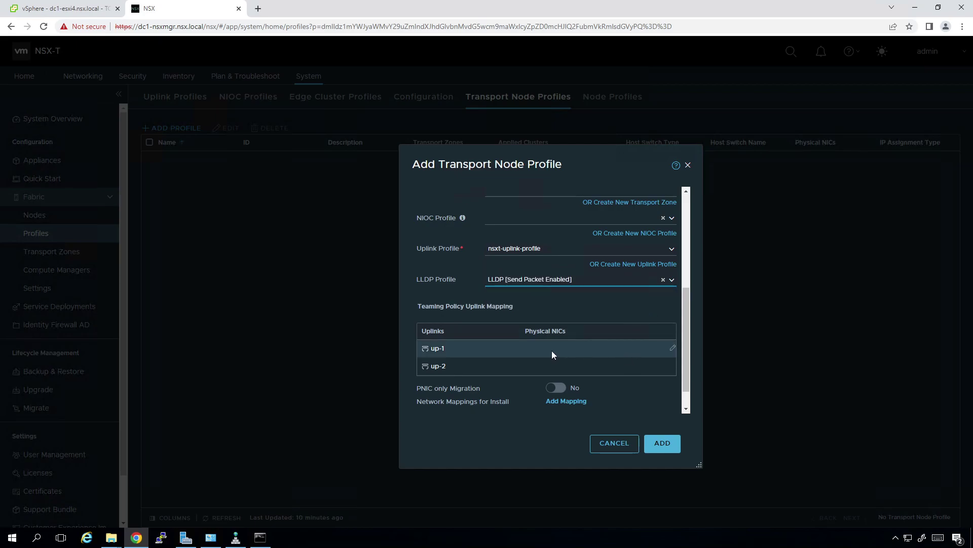
# Step: Switch to the vSphere Client and examine which physical adapters are unused on dc1-esxi1, dc1-esxi2 and dc1-esxi3.nsx.local
pyautogui.click(673, 350)
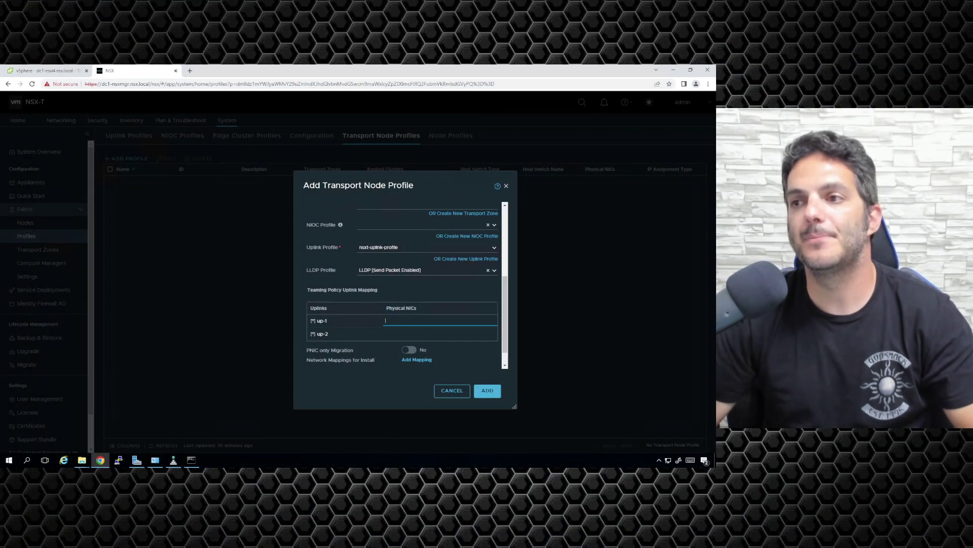
pyautogui.click(46, 70)
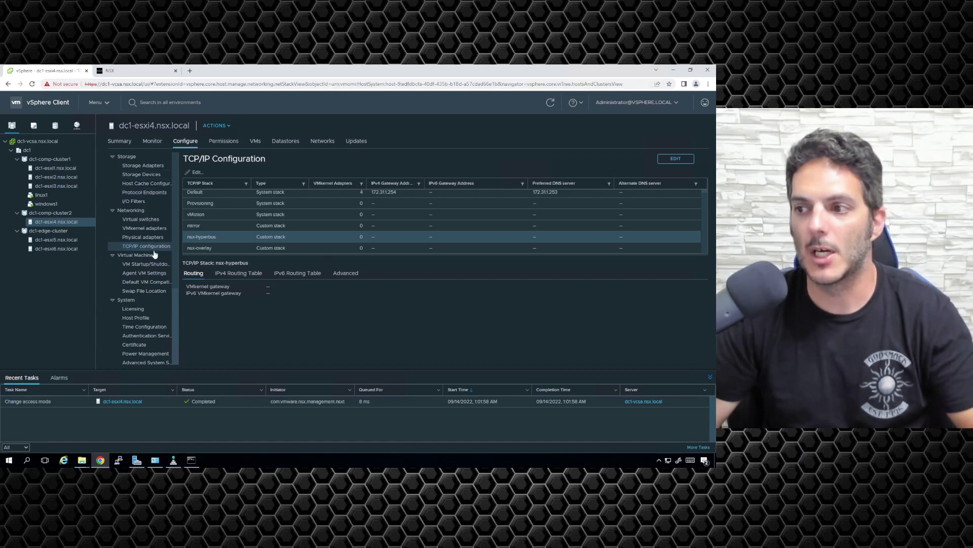
pyautogui.click(84, 168)
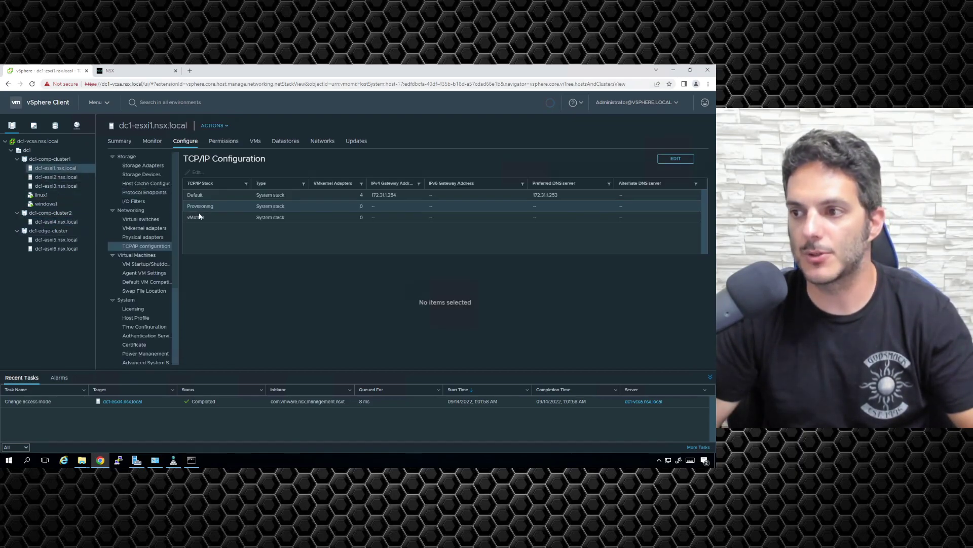
pyautogui.click(143, 236)
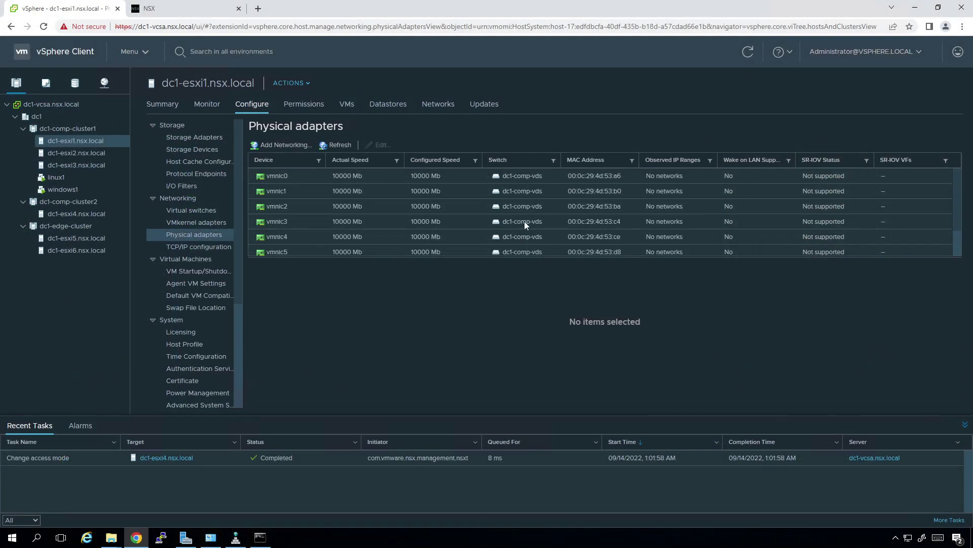
pyautogui.scroll(-2, 472, 221)
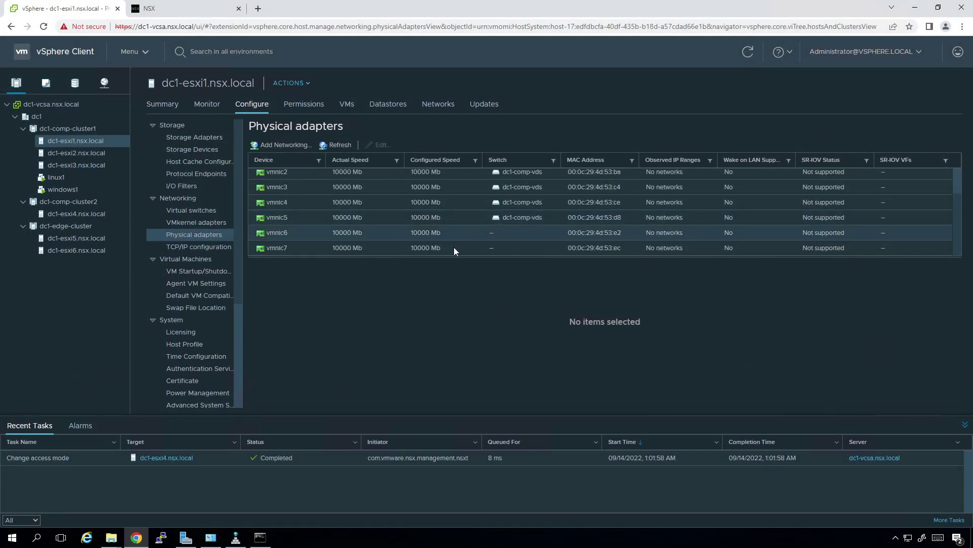
pyautogui.click(77, 152)
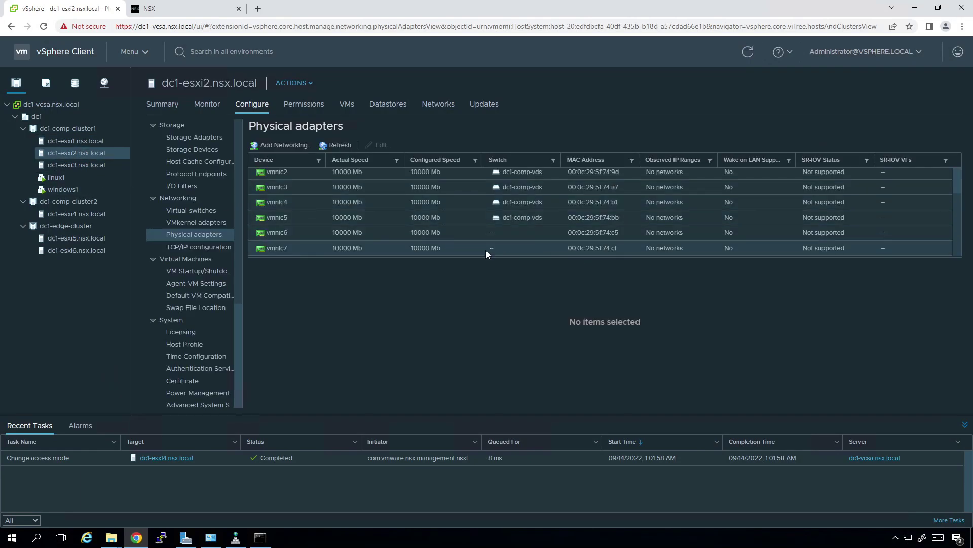
pyautogui.click(90, 165)
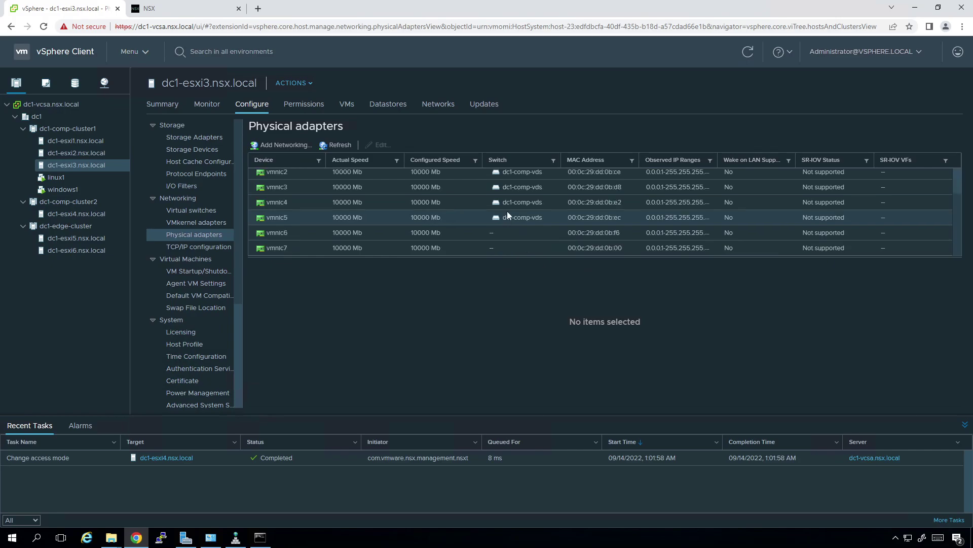
# Step: Return to NSX, map uplink up-1 to vmnic6 and up-2 to vmnic7, and add the transport node profile
pyautogui.click(191, 6)
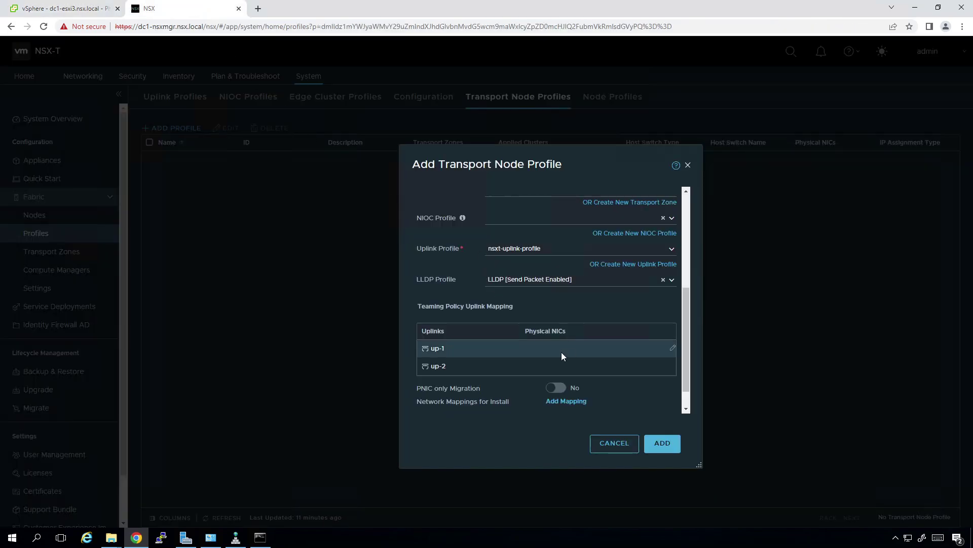
pyautogui.click(589, 346)
pyautogui.write('vmnic6')
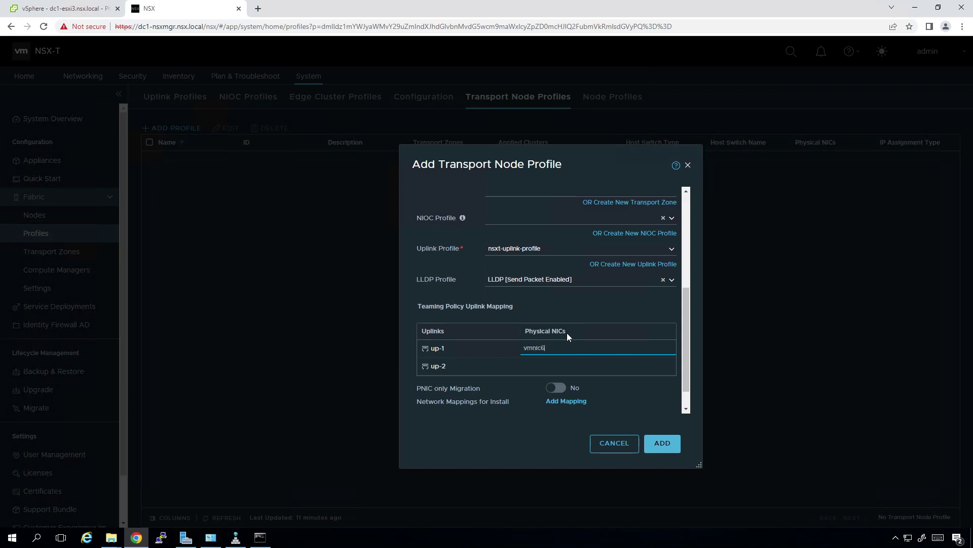
pyautogui.press('Return')
pyautogui.click(593, 367)
pyautogui.write('vmnic7')
pyautogui.press('Return')
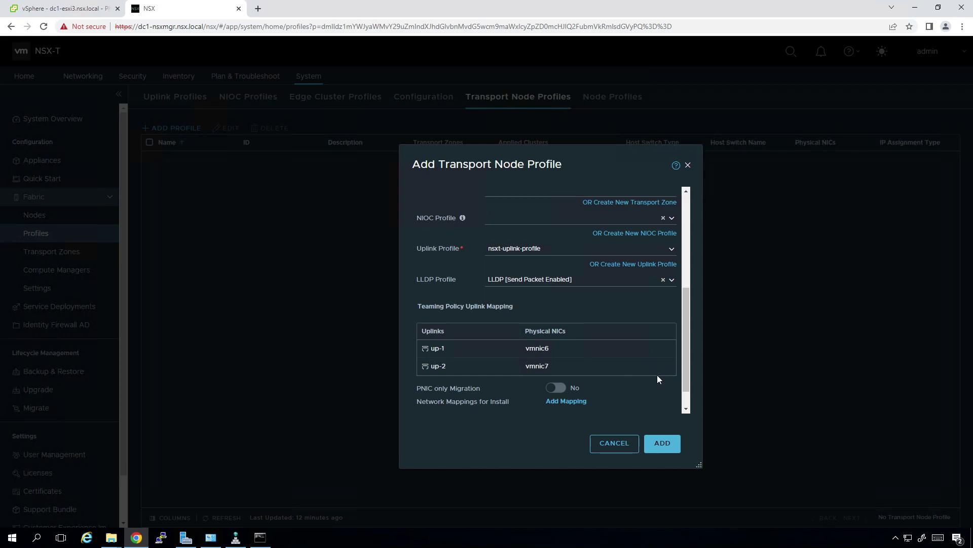
pyautogui.scroll(3, 627, 343)
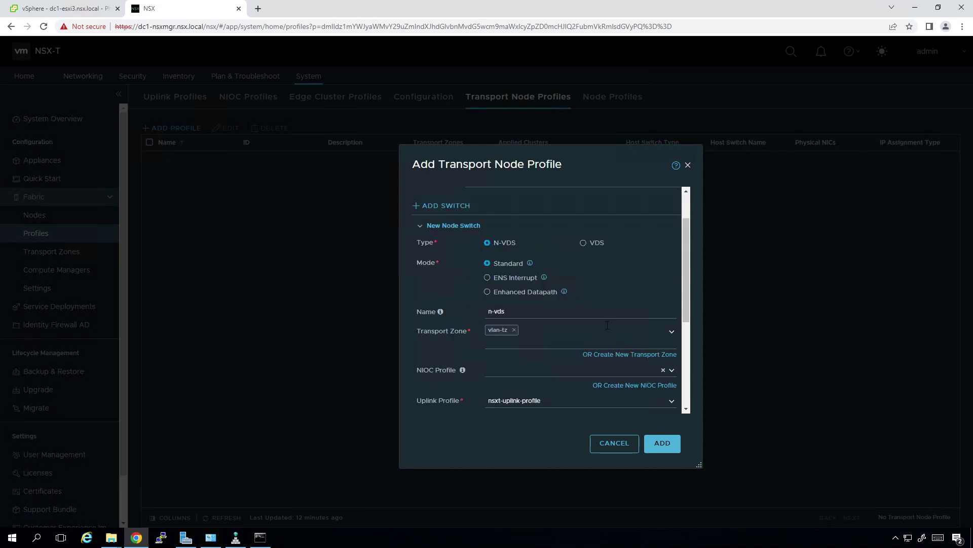
pyautogui.scroll(-3, 603, 321)
pyautogui.click(661, 443)
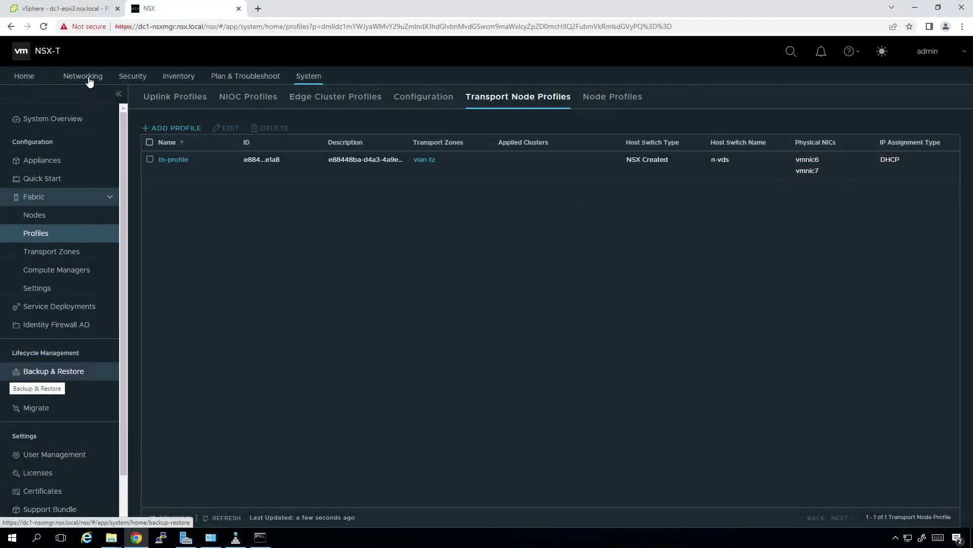
# Step: Start a new IP address pool named tn-pool in the NSX networking section
pyautogui.click(89, 80)
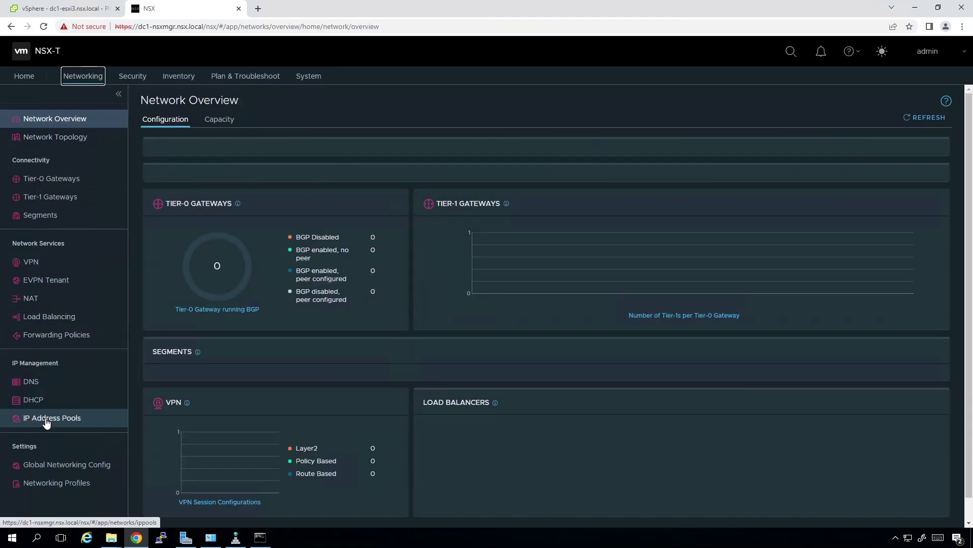
pyautogui.click(46, 422)
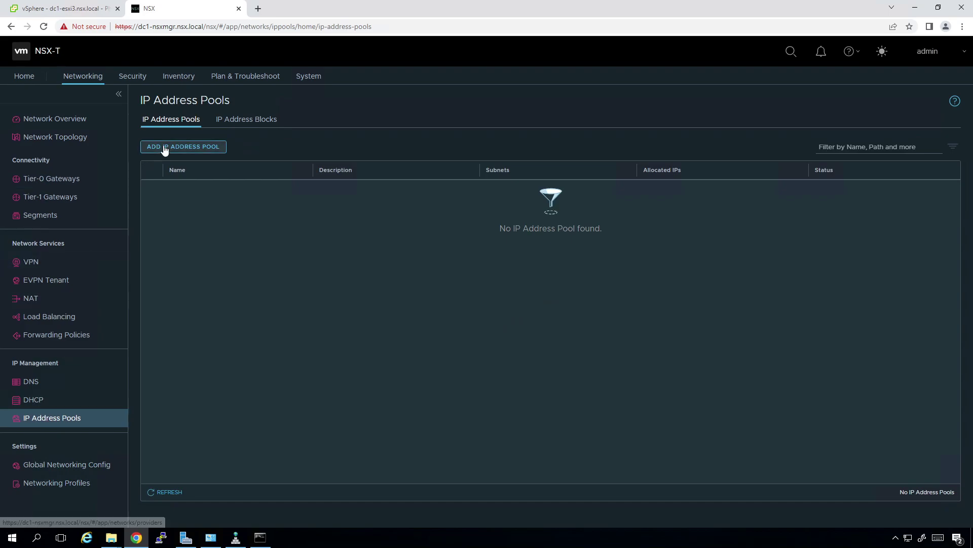
pyautogui.click(165, 148)
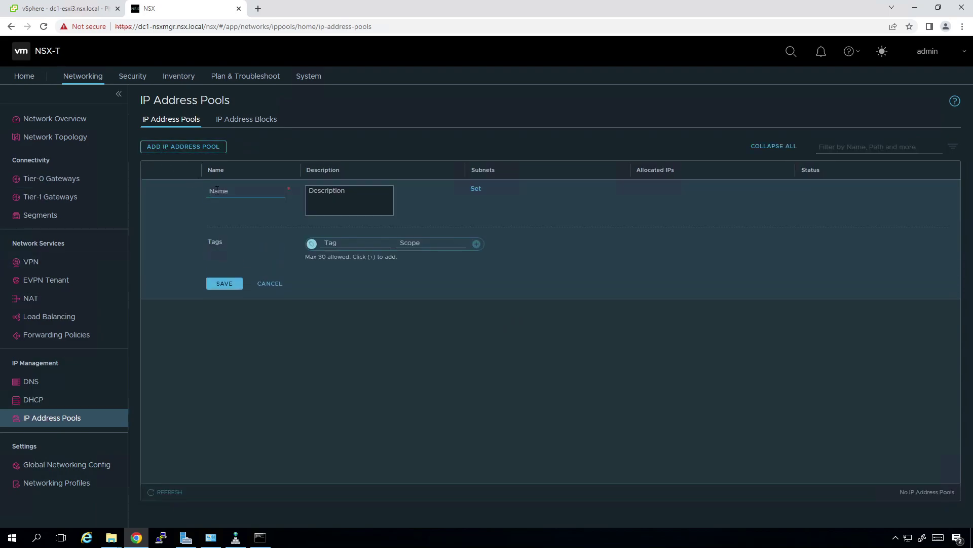
pyautogui.click(222, 196)
pyautogui.write('tn-pool')
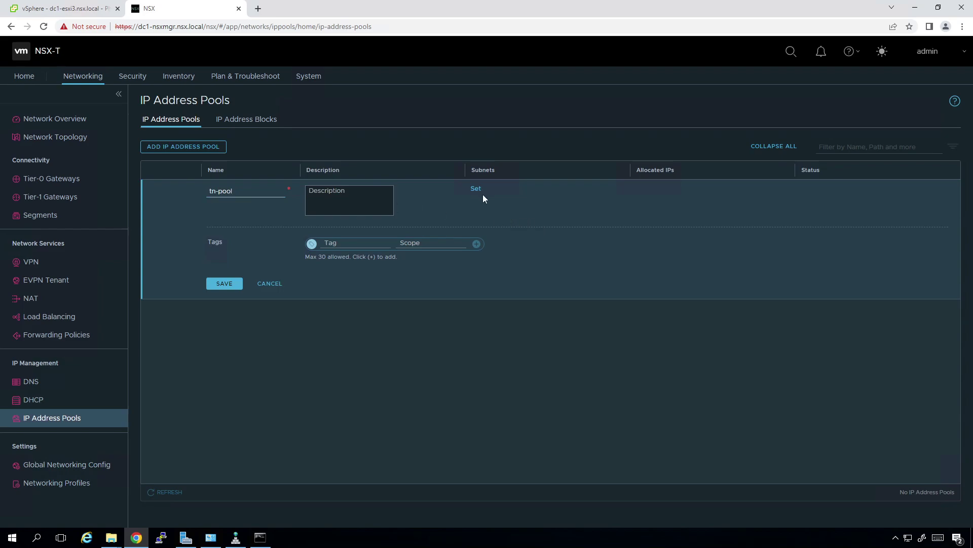
# Step: Create an IP ranges subnet for tn-pool with the range 172.31.170.11-172.31.170.30
pyautogui.click(476, 189)
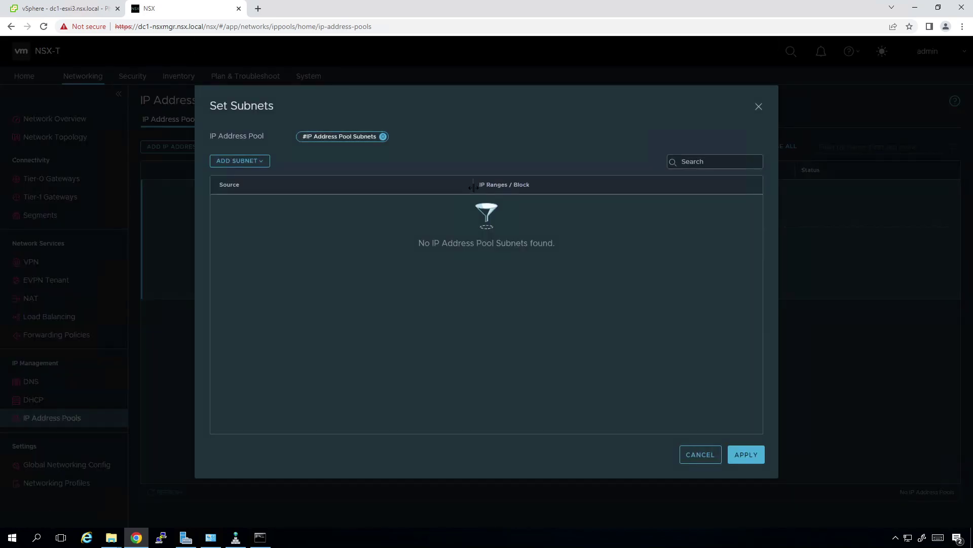
pyautogui.click(257, 162)
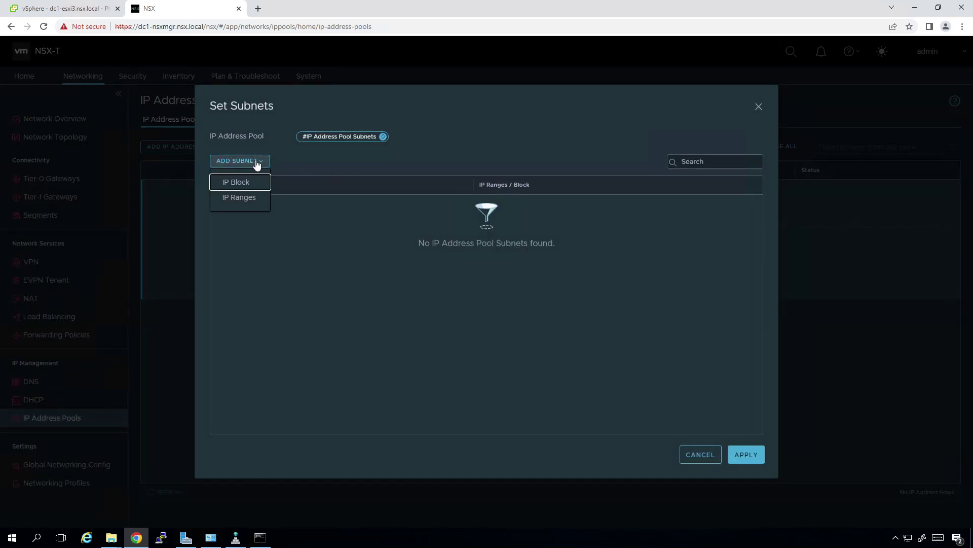
pyautogui.click(245, 198)
pyautogui.write('172.31.170.11')
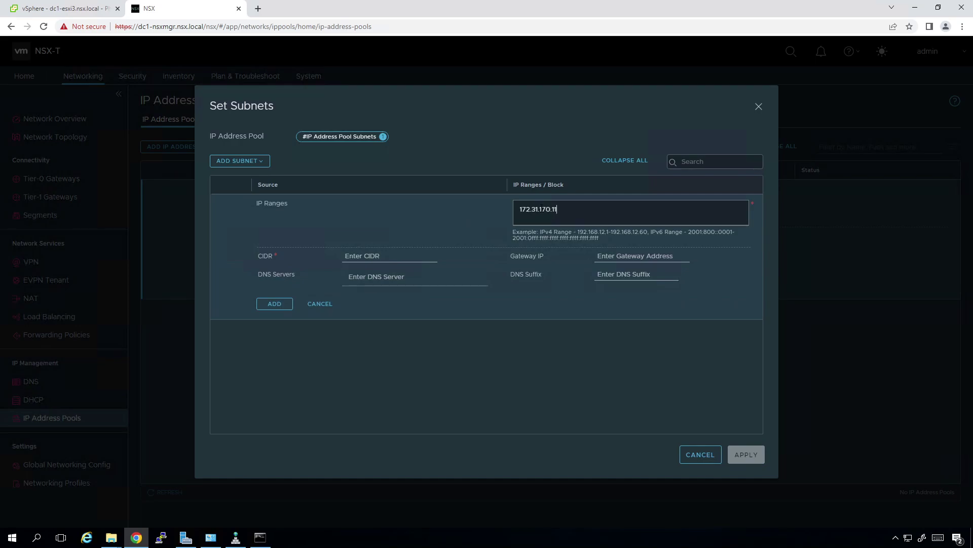
pyautogui.write('-172.31.1')
pyautogui.write('70.30')
pyautogui.press('Return')
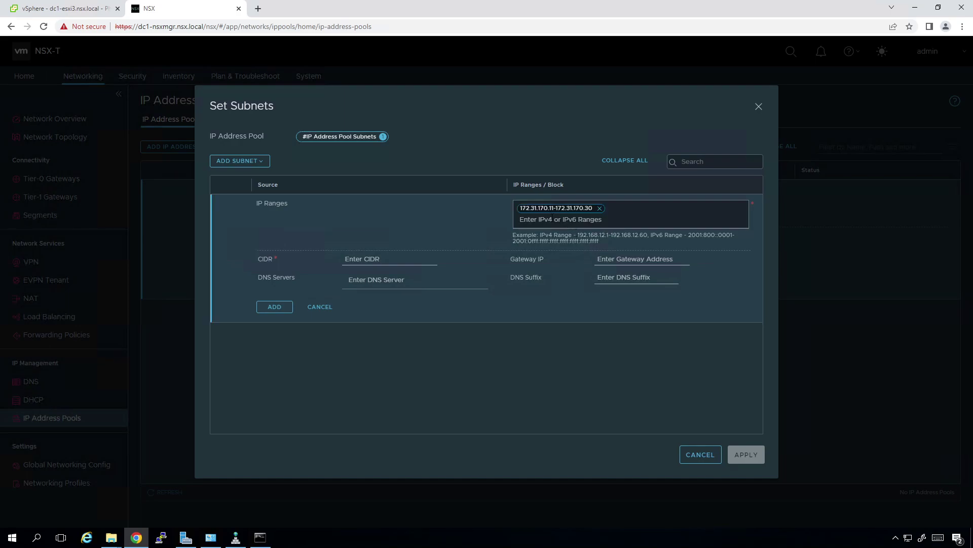
# Step: Add the subnet with CIDR 172.31.170.0/24, gateway 172.31.170.1 and DNS server 172.31.1.253, and collapse its details
pyautogui.write('172.31')
pyautogui.write('172.3')
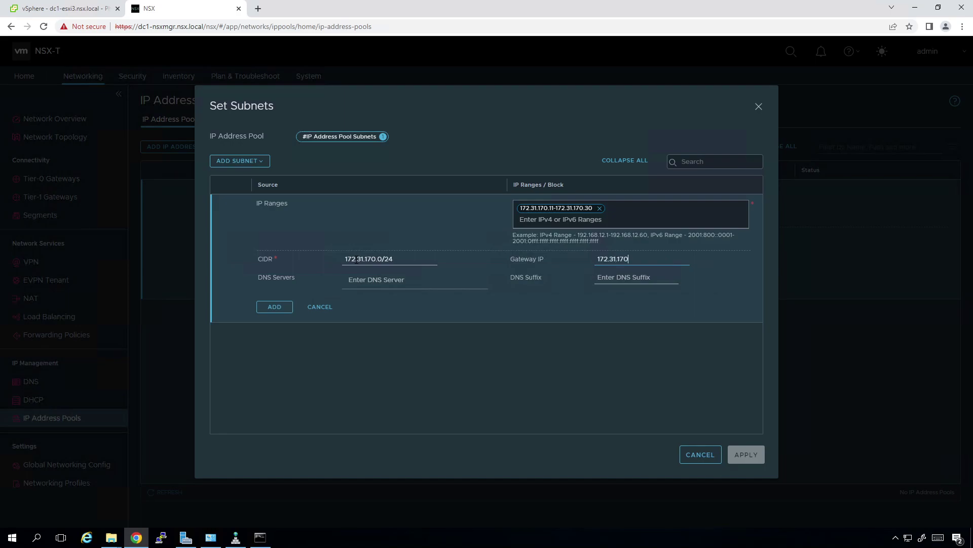
pyautogui.click(360, 285)
pyautogui.write('172.31.1.253')
pyautogui.press('Return')
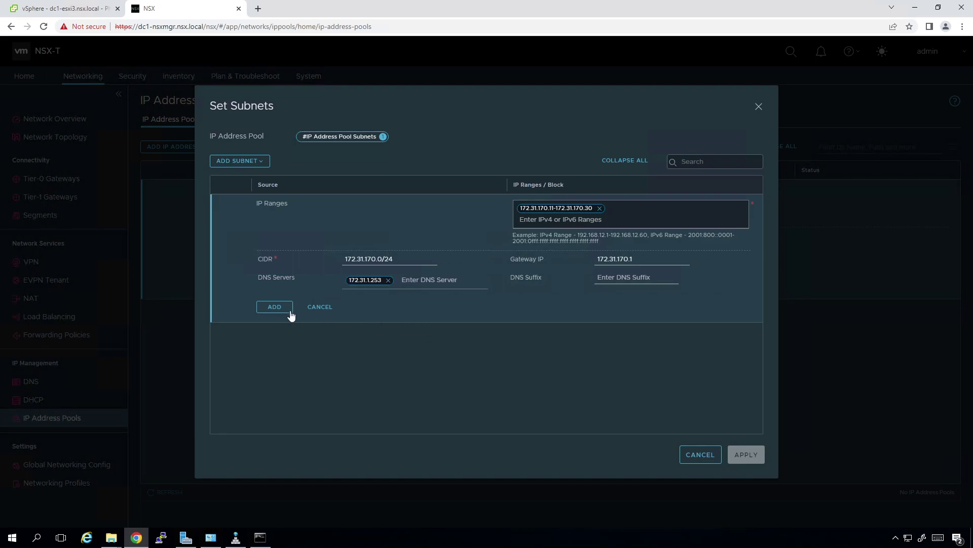
pyautogui.click(278, 306)
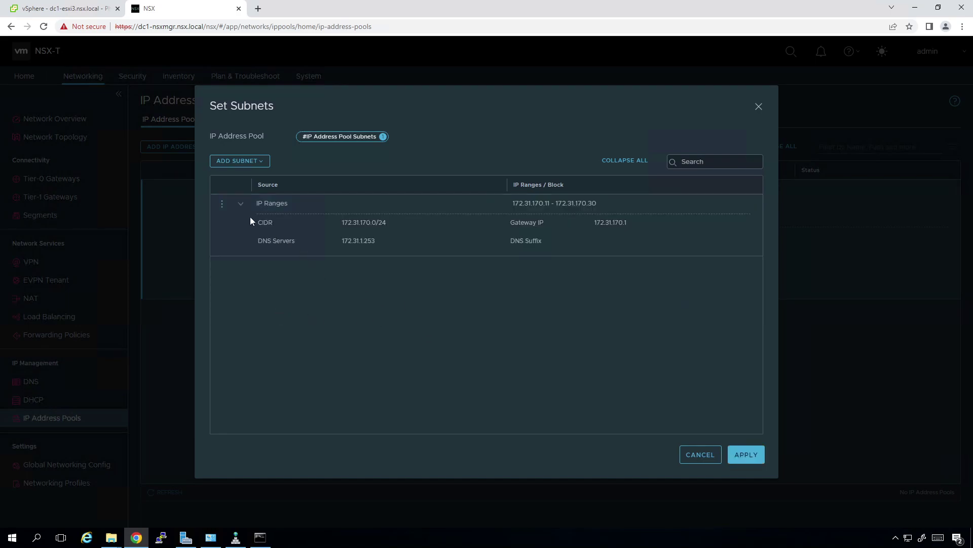
pyautogui.click(241, 203)
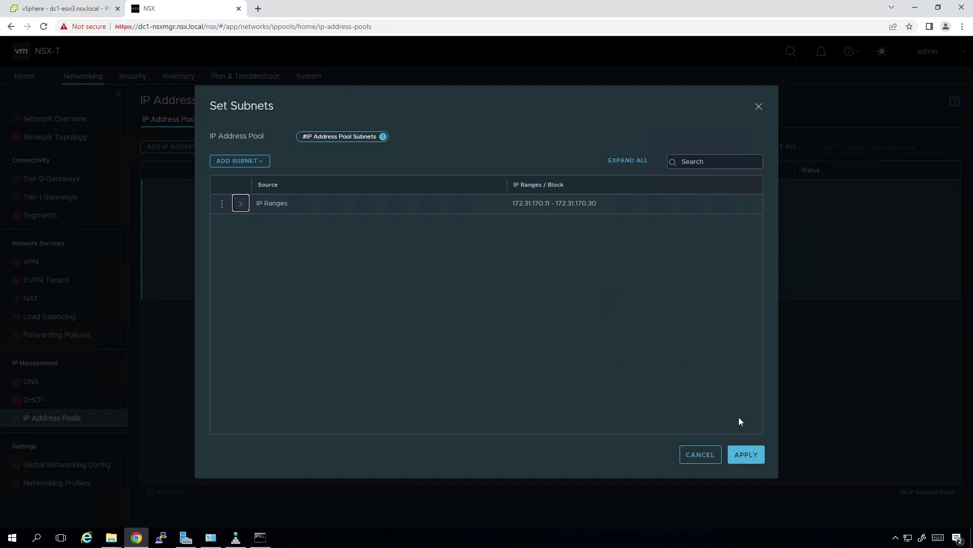
# Step: Apply the subnet, save the IP address pool tn-pool, and refresh its status
pyautogui.click(747, 455)
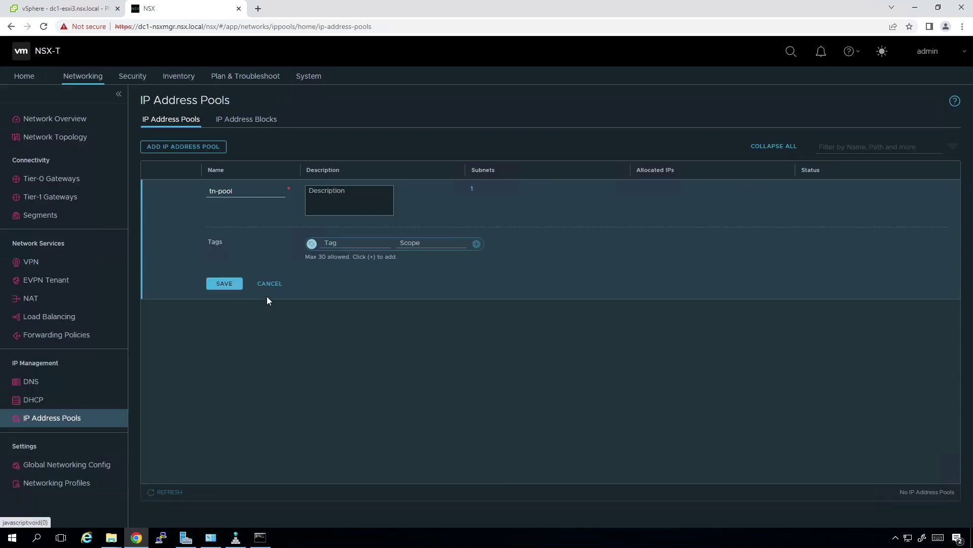
pyautogui.click(229, 293)
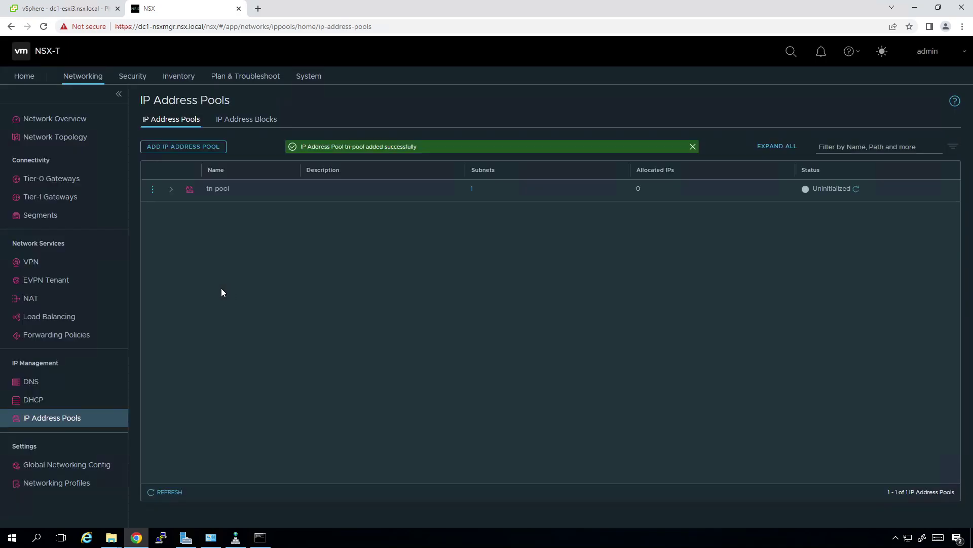
pyautogui.click(856, 189)
# Step: Edit the transport node profile tn-profile in the system fabric settings and add nsx-overlay-transportzone to its transport zones
pyautogui.click(309, 77)
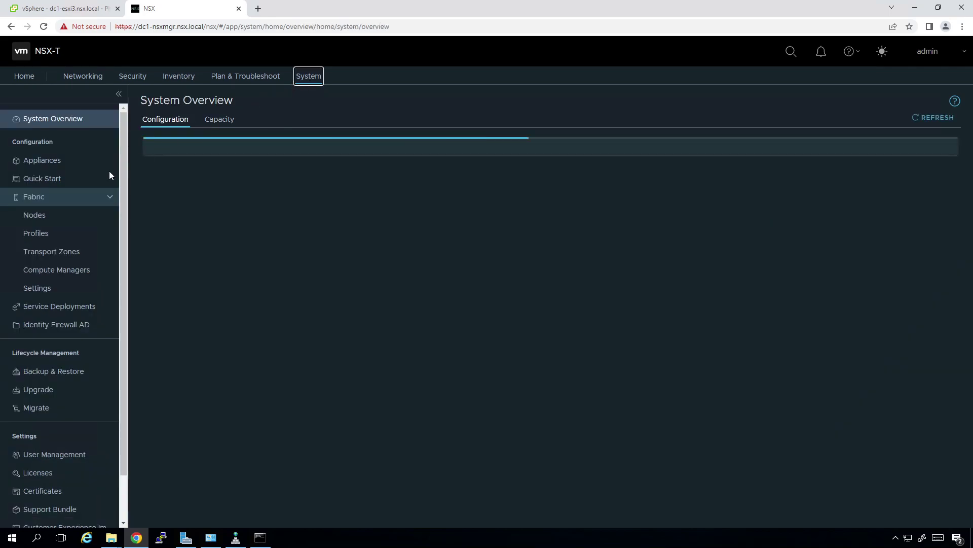
pyautogui.click(46, 233)
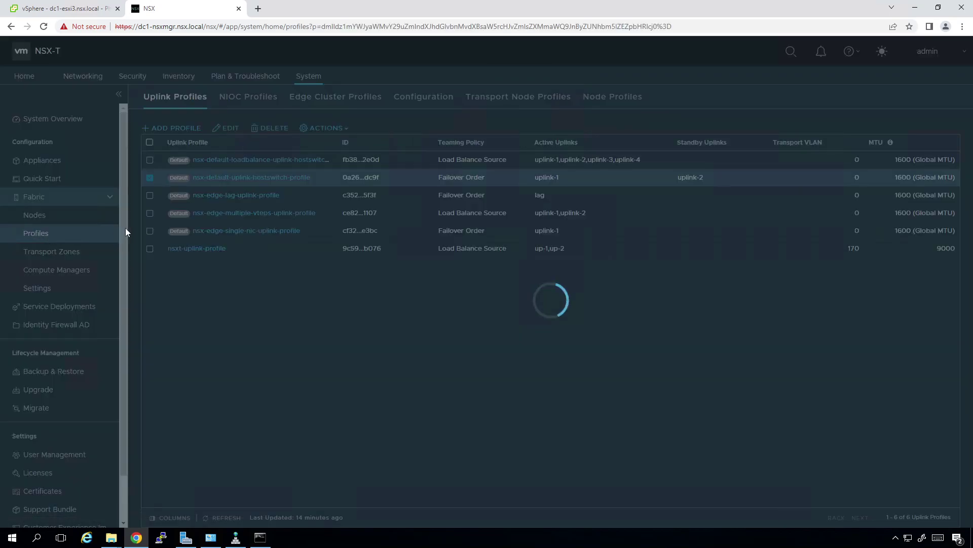
pyautogui.click(491, 97)
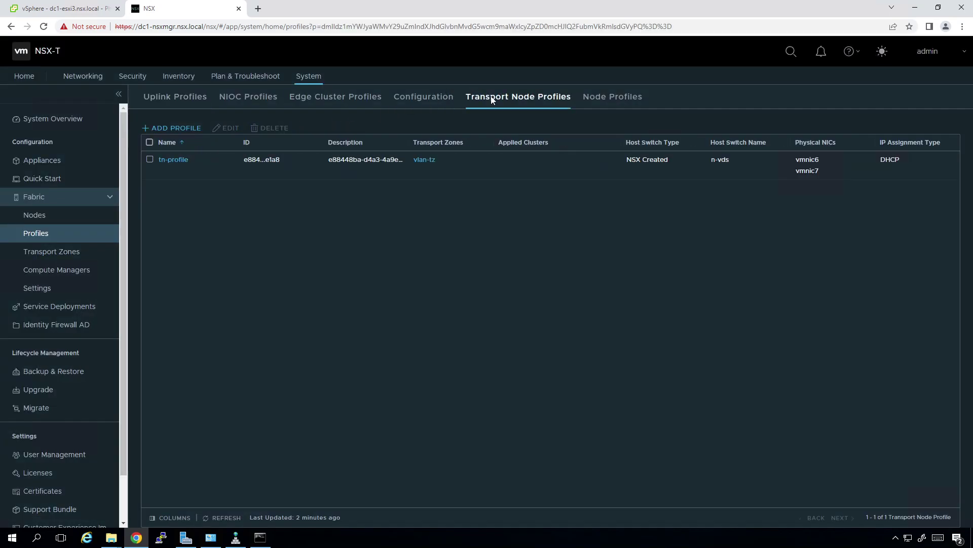
pyautogui.click(149, 159)
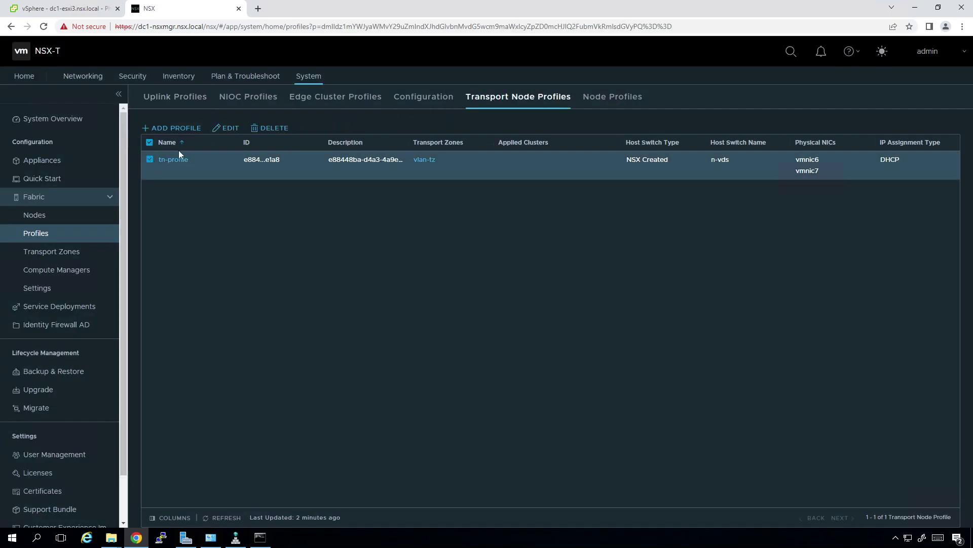
pyautogui.click(226, 130)
pyautogui.scroll(-5, 558, 299)
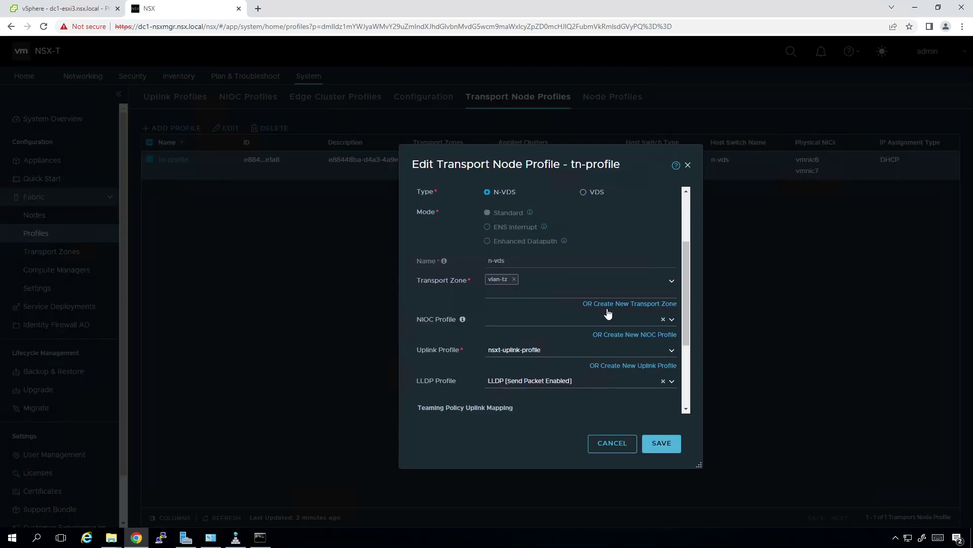
pyautogui.scroll(-3, 561, 350)
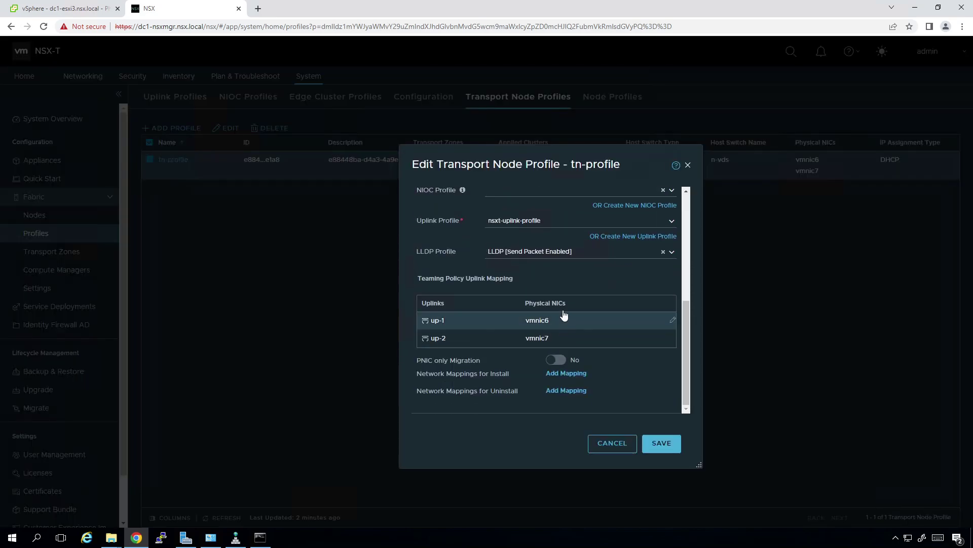
pyautogui.scroll(2, 588, 295)
pyautogui.scroll(1, 594, 292)
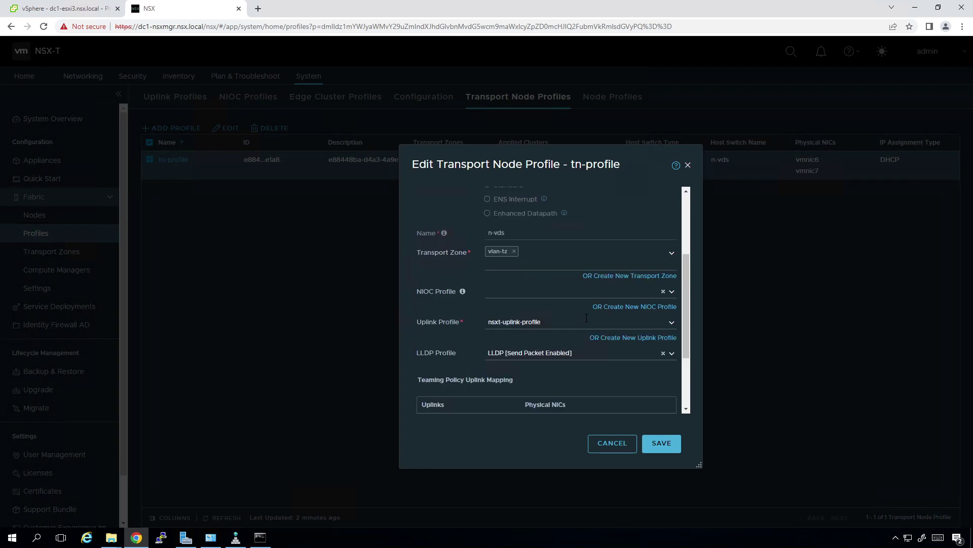
pyautogui.scroll(1, 588, 317)
pyautogui.scroll(-2, 583, 310)
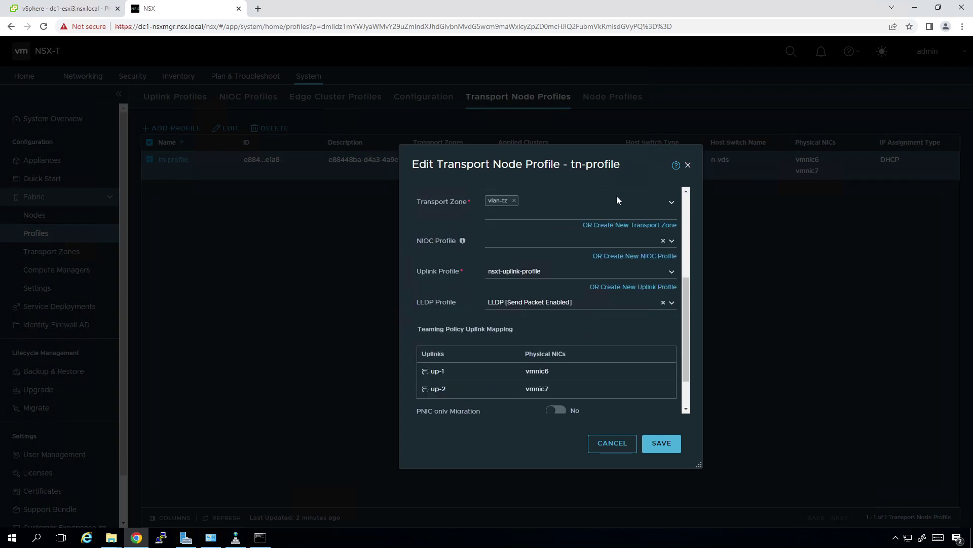
pyautogui.click(671, 202)
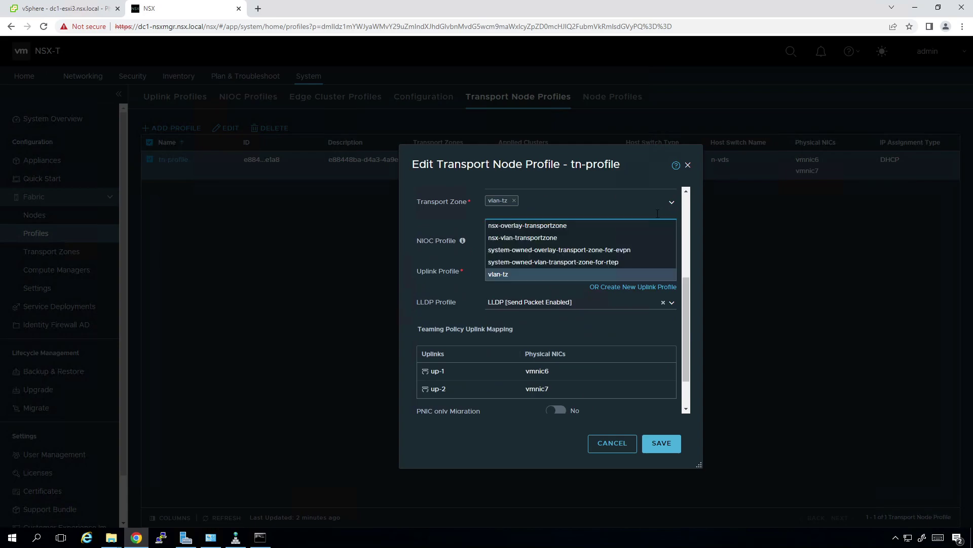
pyautogui.click(565, 229)
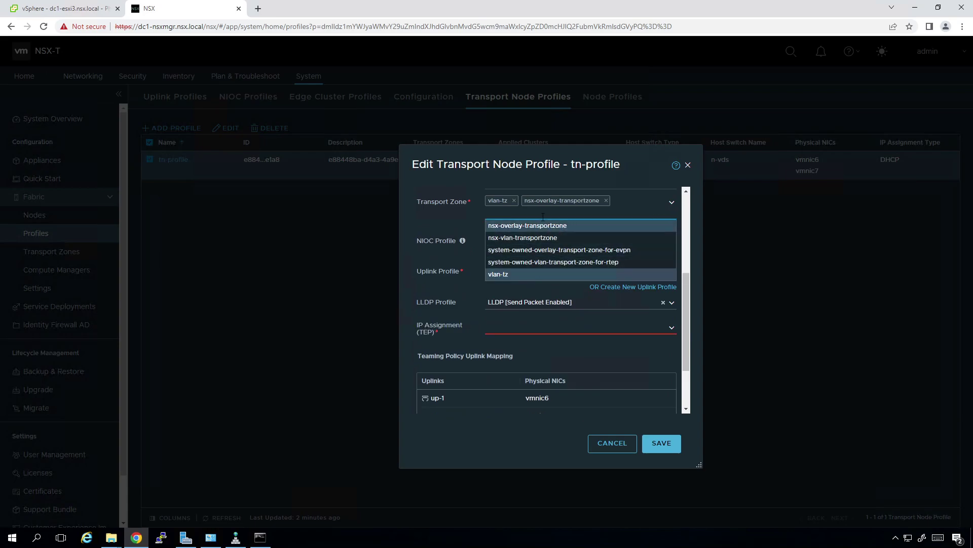
pyautogui.click(412, 233)
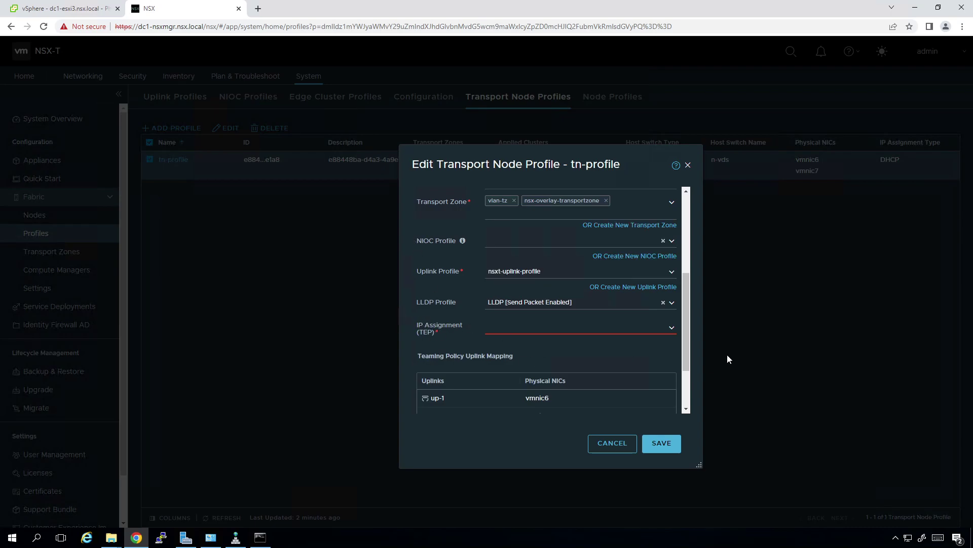
# Step: Set the profile's TEP IP assignment to Use IP Pool, look through the available pools, and remove nsx-overlay-transportzone
pyautogui.click(672, 327)
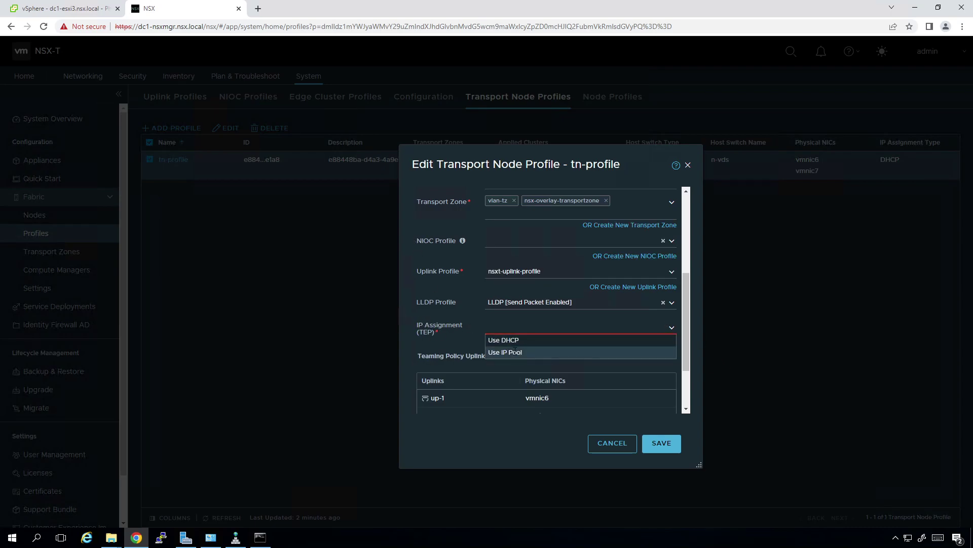
pyautogui.click(515, 353)
pyautogui.click(671, 353)
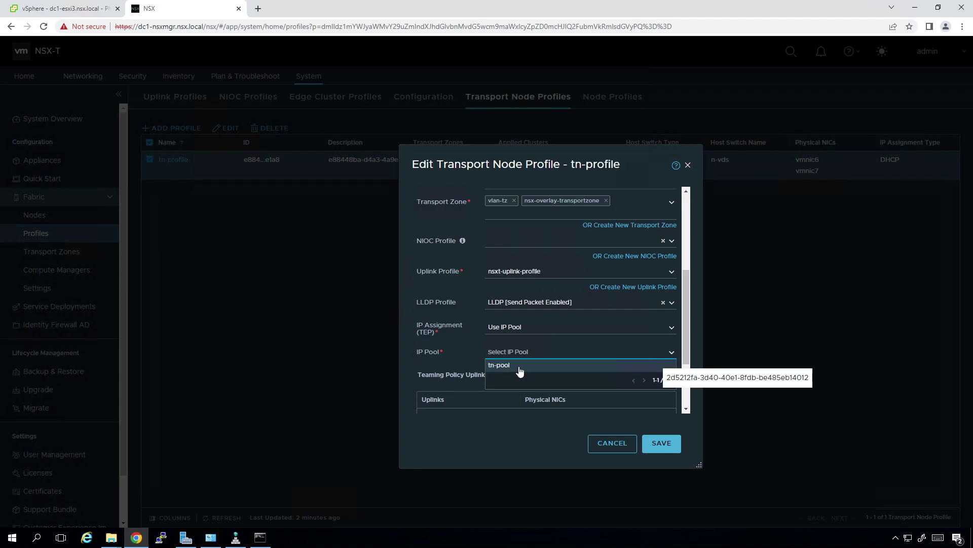
pyautogui.click(413, 362)
pyautogui.click(605, 200)
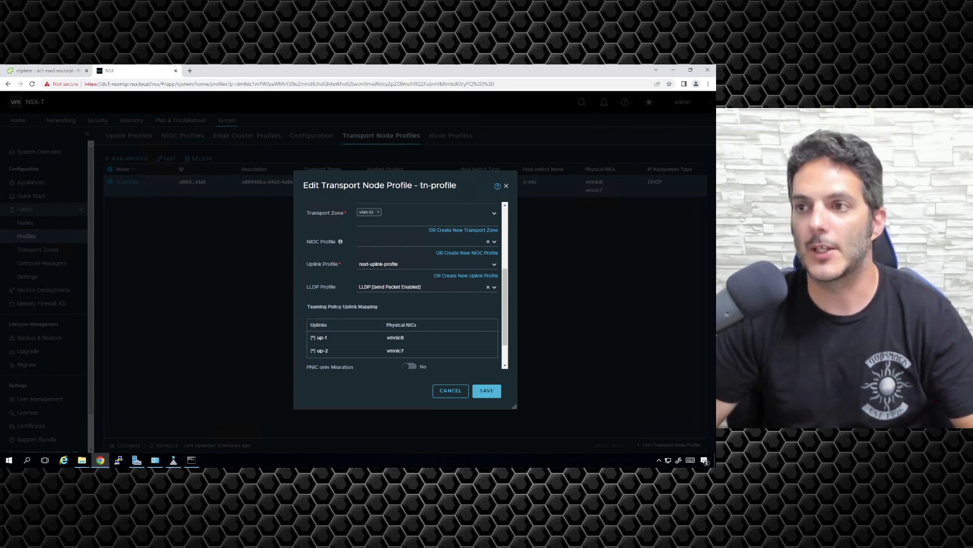
# Step: Switch to the vSphere Client and examine the TCP/IP configuration of host dc1-esxi4.nsx.local
pyautogui.click(32, 72)
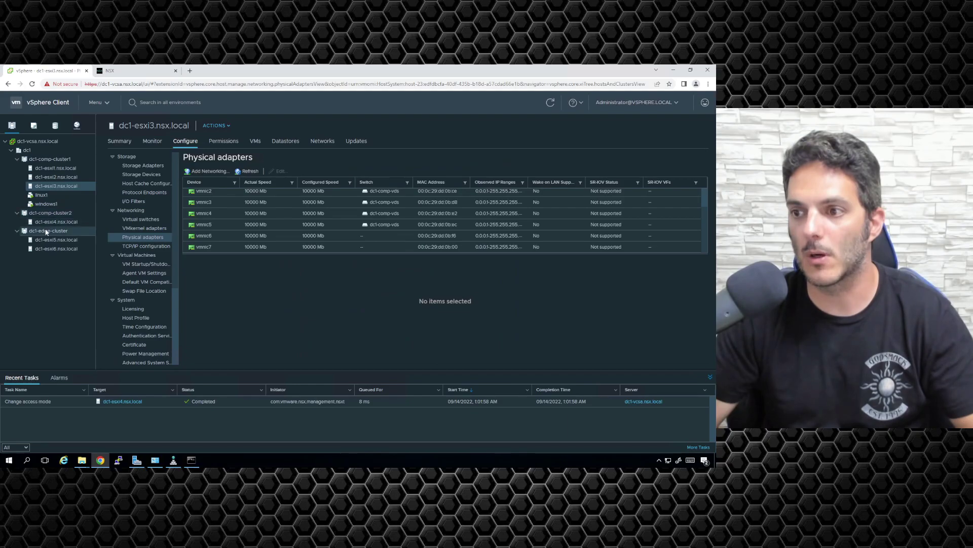
pyautogui.click(56, 222)
pyautogui.click(157, 246)
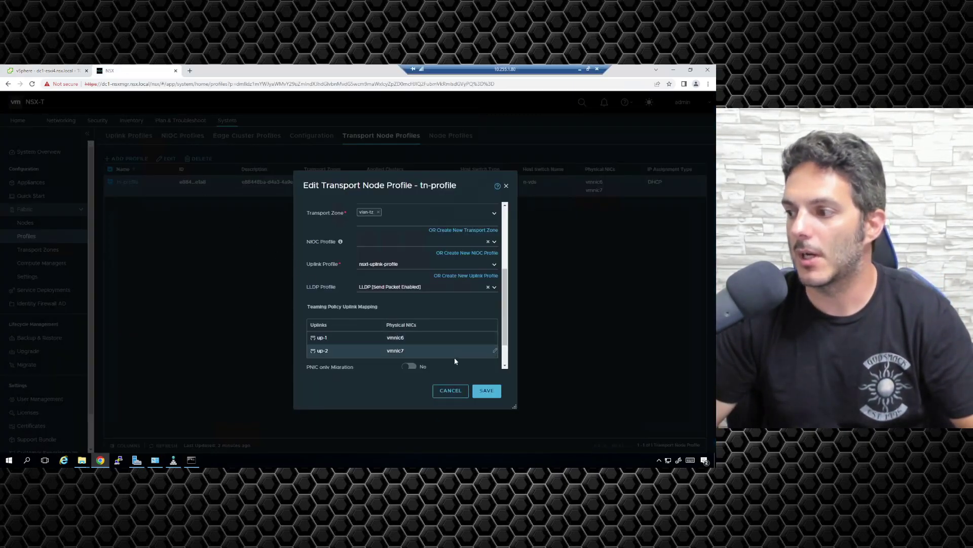
# Step: Try to save tn-profile in NSX, and discard its edits
pyautogui.click(482, 397)
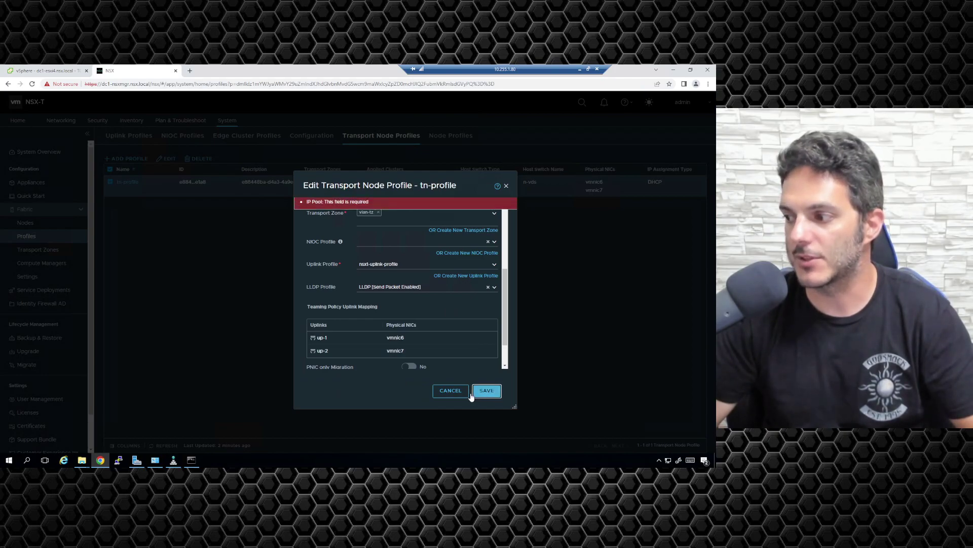
pyautogui.click(449, 394)
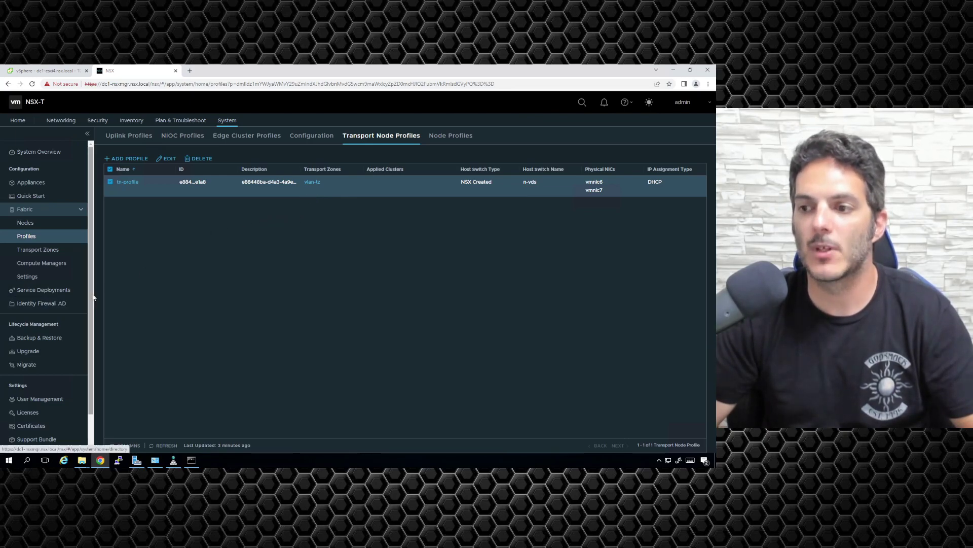
# Step: Create a transport zone named overlay-tz with traffic type Overlay and refresh the transport zone list
pyautogui.click(44, 250)
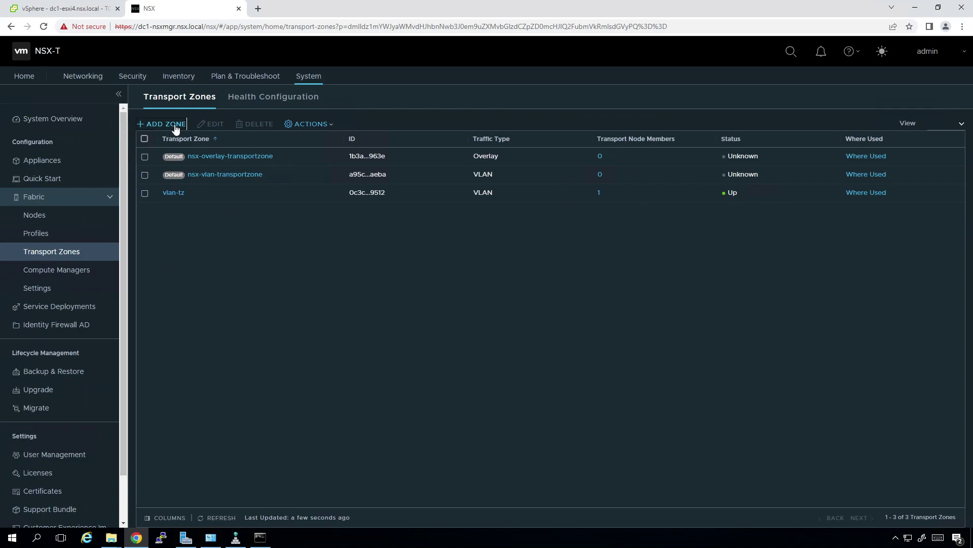
pyautogui.click(167, 124)
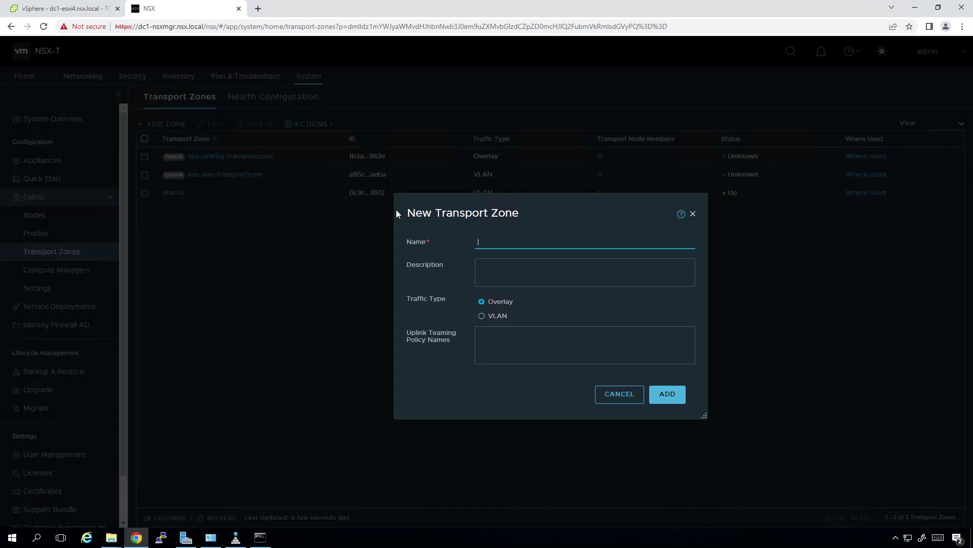
pyautogui.write('overlay-tz')
pyautogui.click(659, 394)
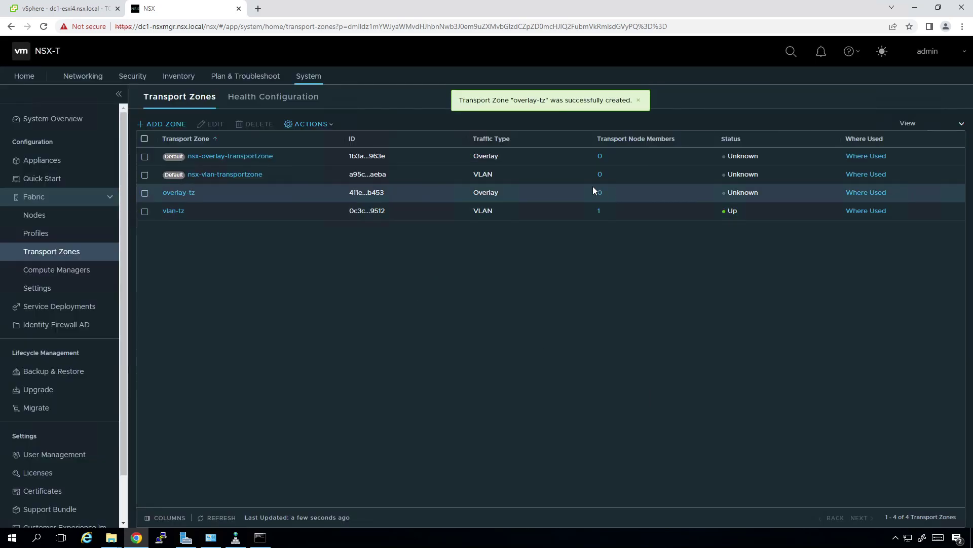
pyautogui.click(215, 518)
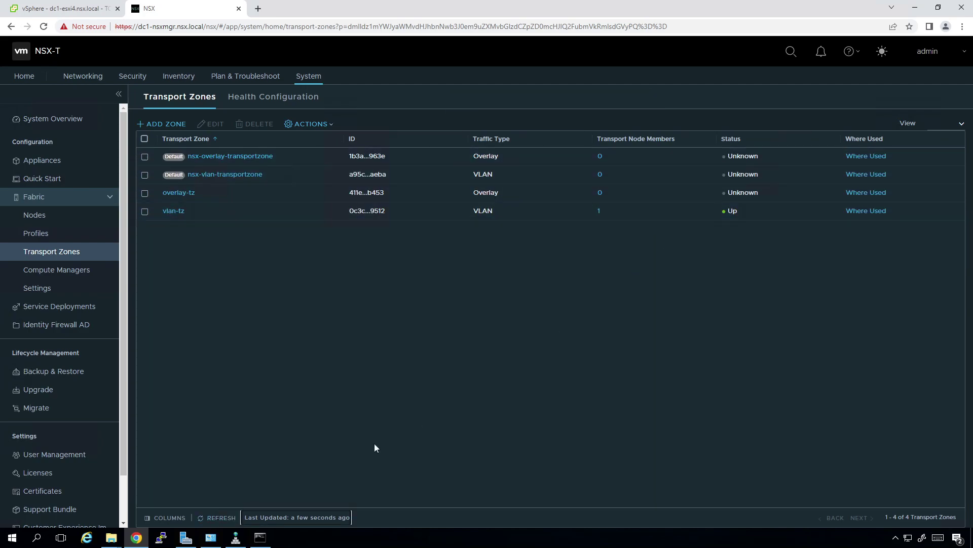
pyautogui.click(229, 521)
# Step: Configure NSX on the dc1-comp-cluster1 host cluster by applying the transport node profile tn-profile
pyautogui.click(43, 218)
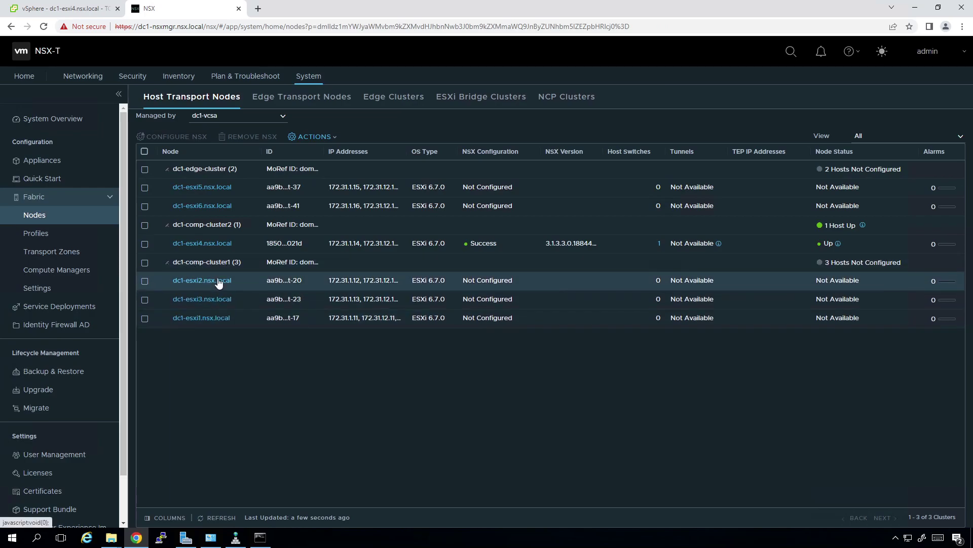
pyautogui.click(145, 263)
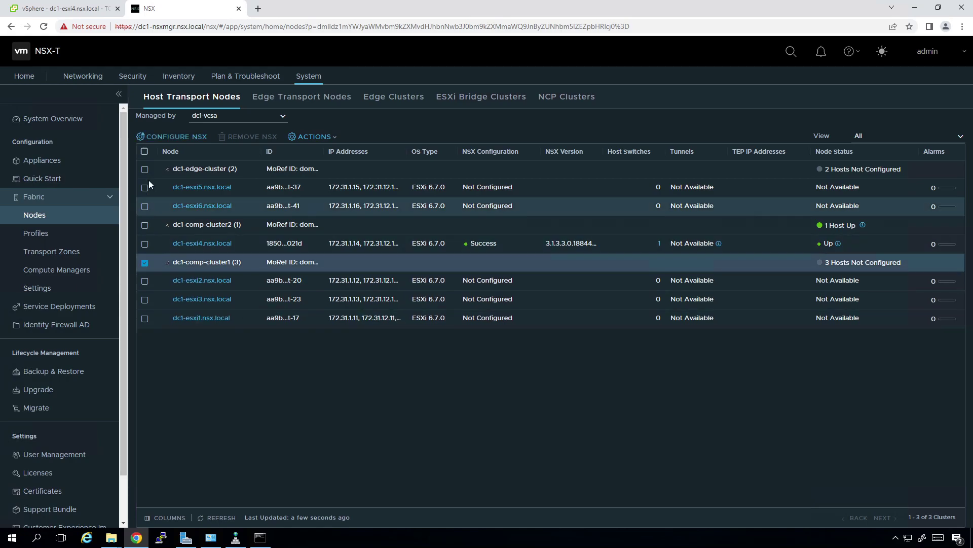
pyautogui.click(169, 138)
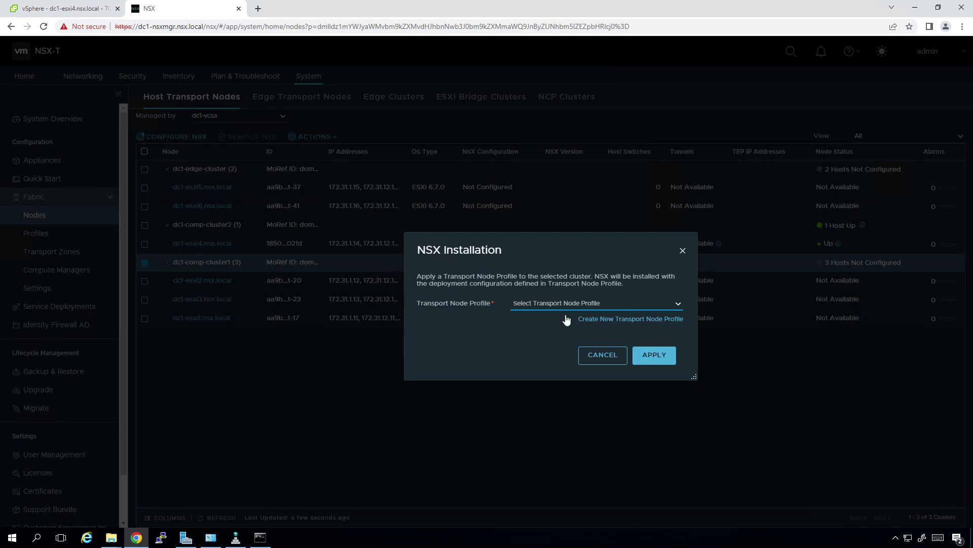
pyautogui.click(679, 304)
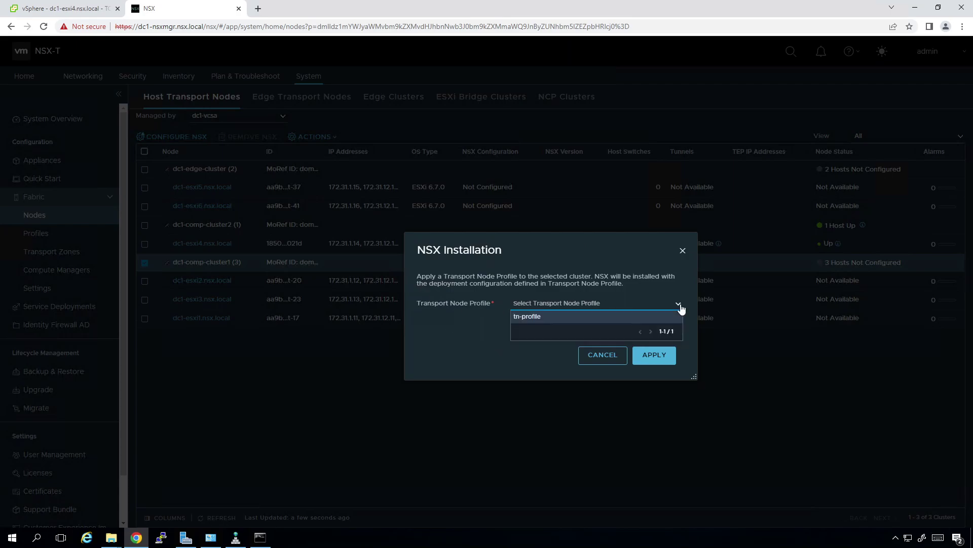
pyautogui.click(529, 317)
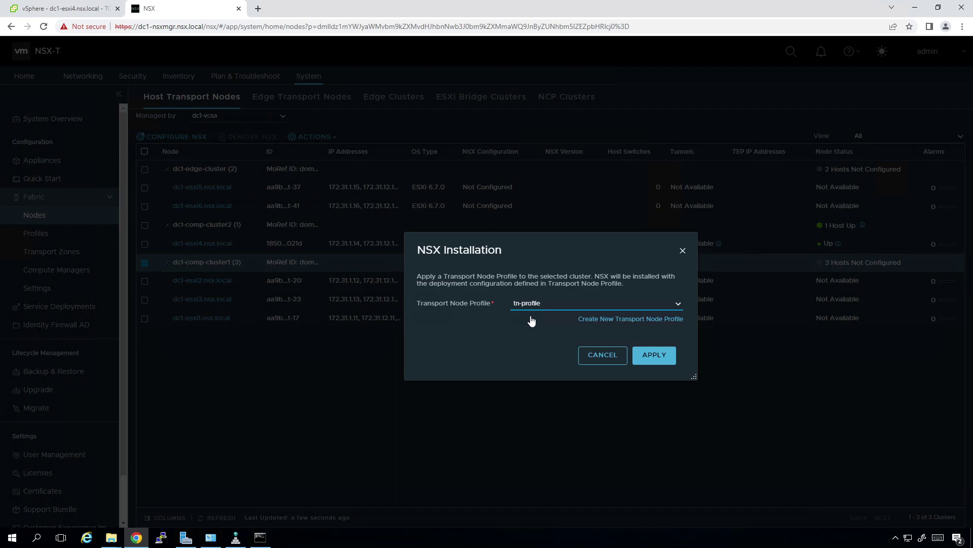
pyautogui.click(655, 356)
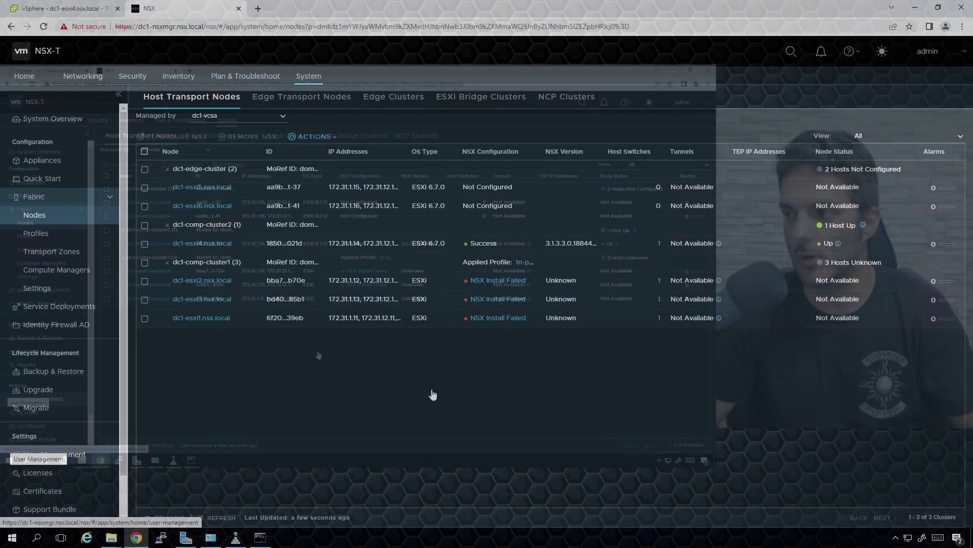
# Step: Try to resolve the NSX installation error on host dc1-esxi2.nsx.local
pyautogui.click(501, 285)
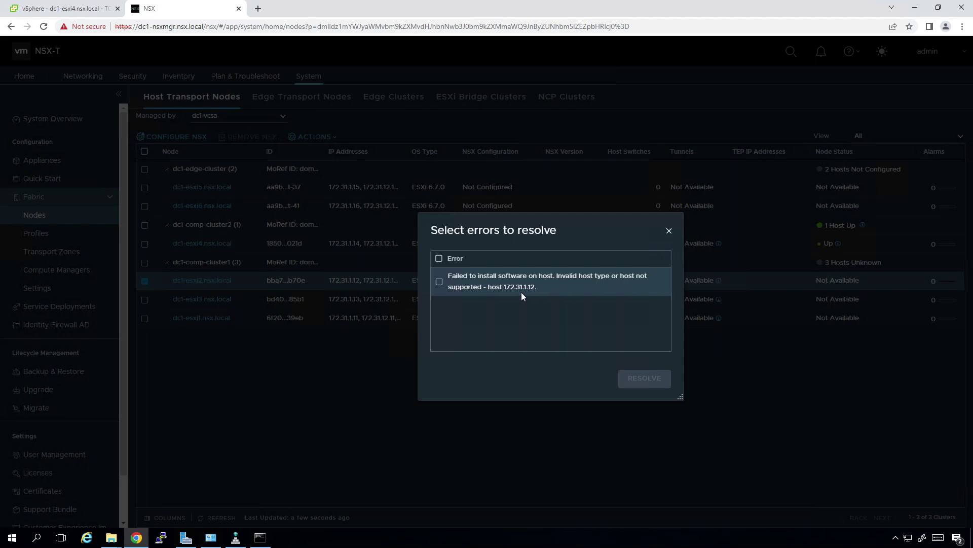
pyautogui.click(439, 283)
pyautogui.click(651, 381)
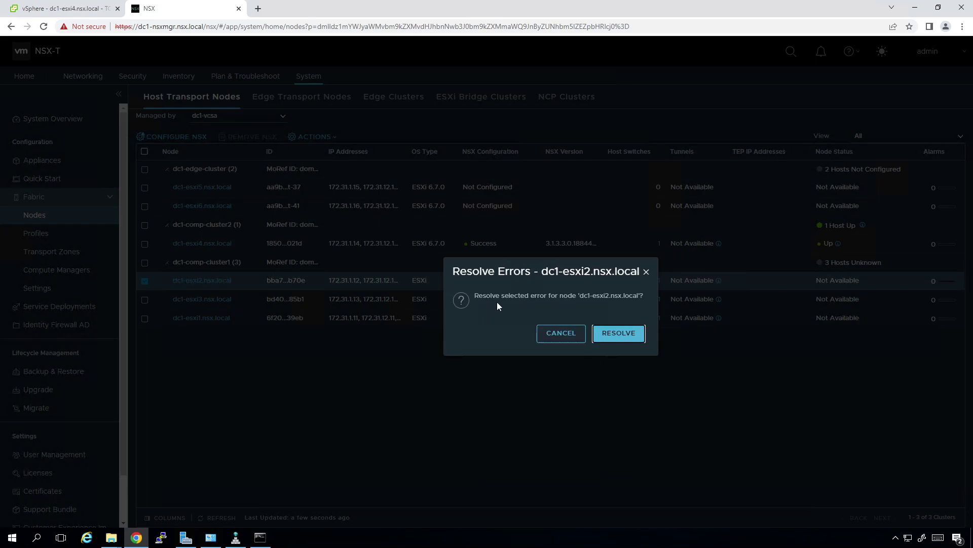
pyautogui.click(620, 332)
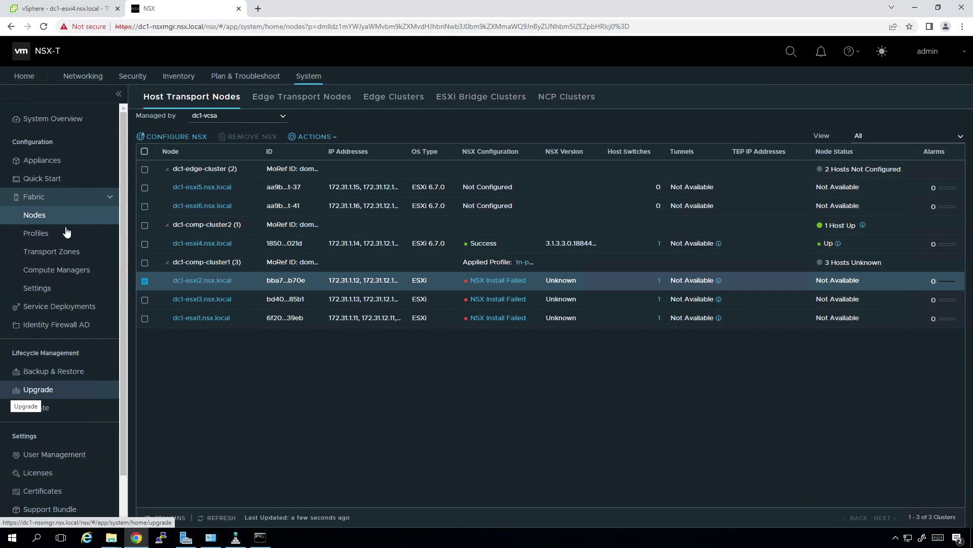
# Step: Switch to the vSphere Client and examine the update overview of the dc1-comp-cluster1 cluster
pyautogui.click(68, 9)
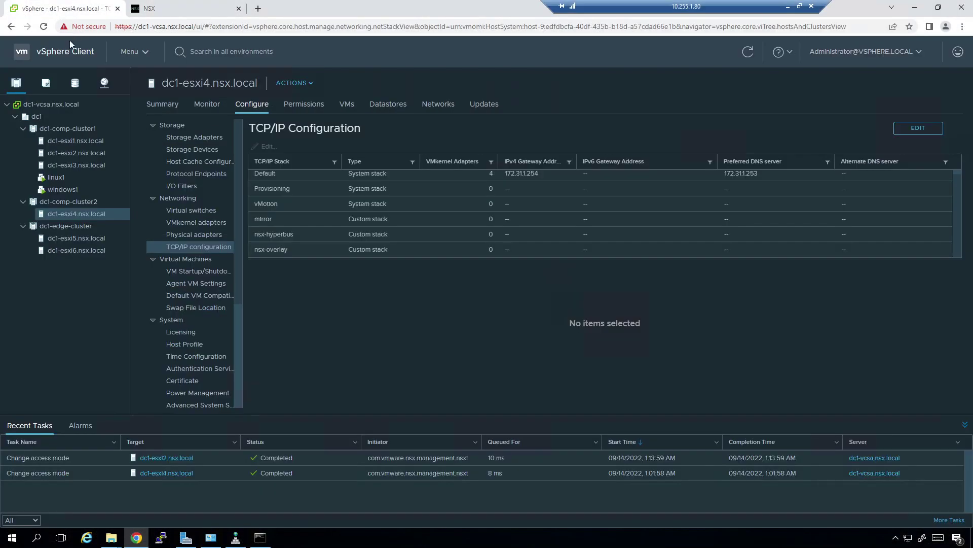
pyautogui.click(78, 132)
pyautogui.click(513, 107)
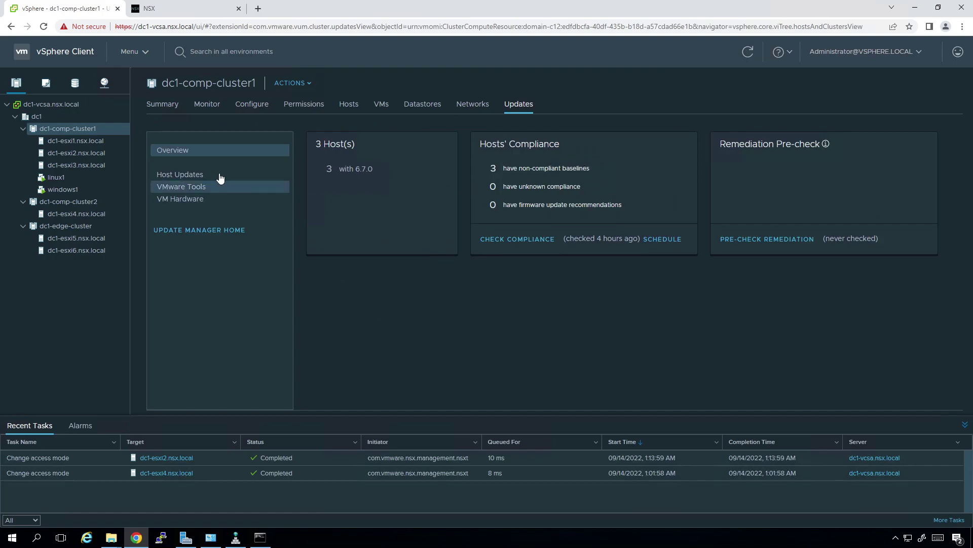
# Step: Remediate all three hosts of dc1-comp-cluster1 with the esxi-upgrade baseline, accepting the end user license agreement
pyautogui.click(198, 176)
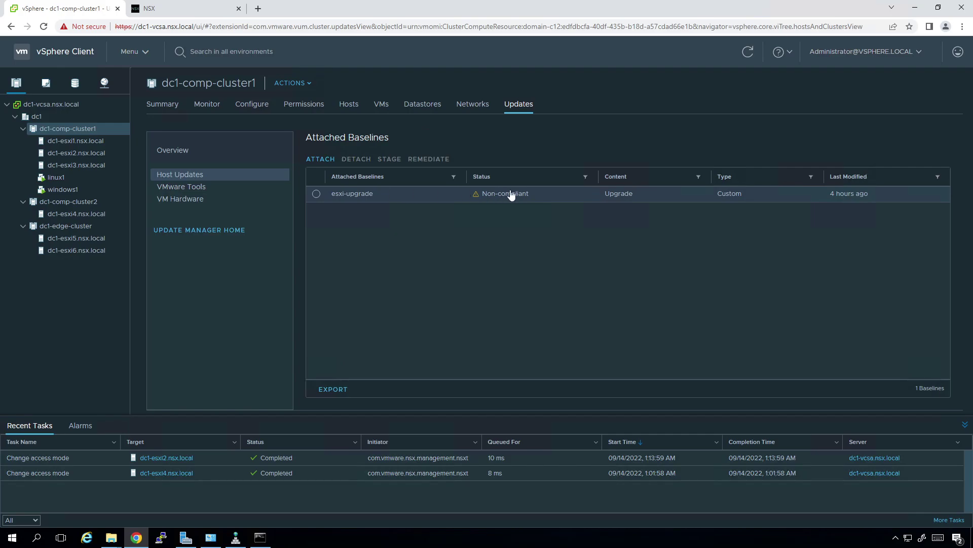
pyautogui.click(316, 195)
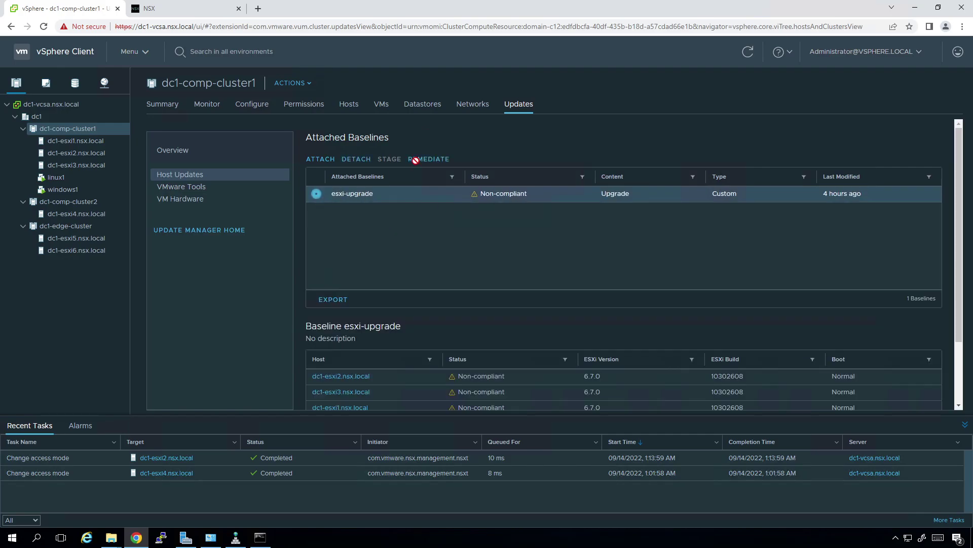
pyautogui.click(430, 159)
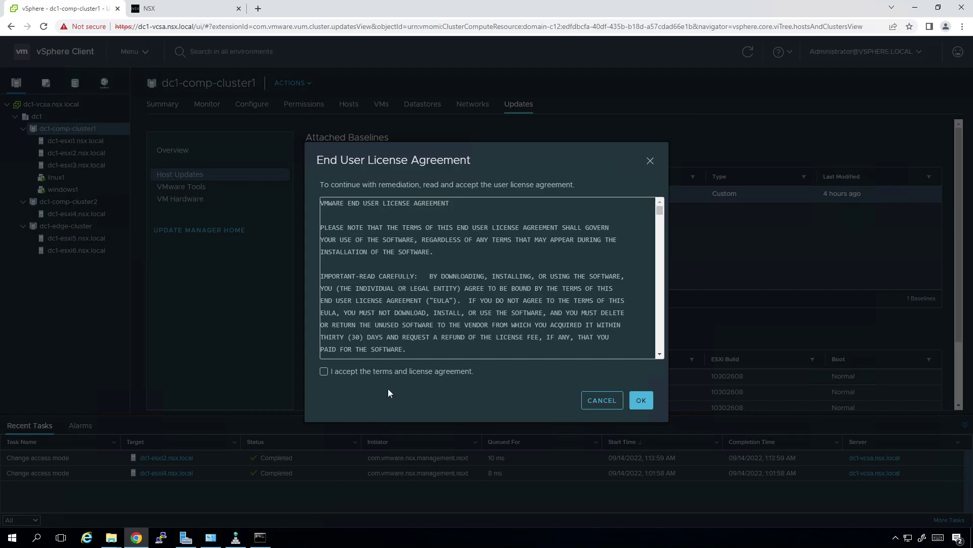
pyautogui.click(391, 372)
pyautogui.click(642, 400)
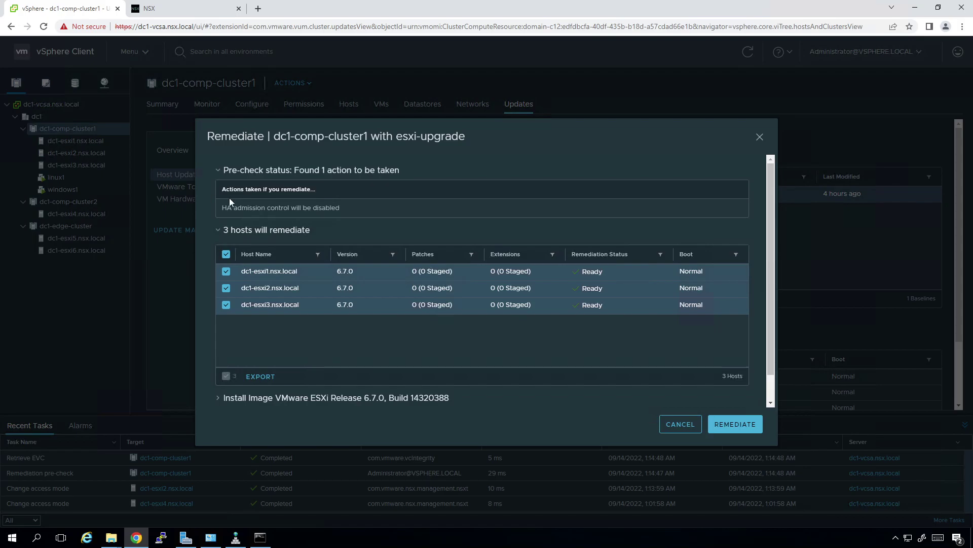
pyautogui.click(743, 425)
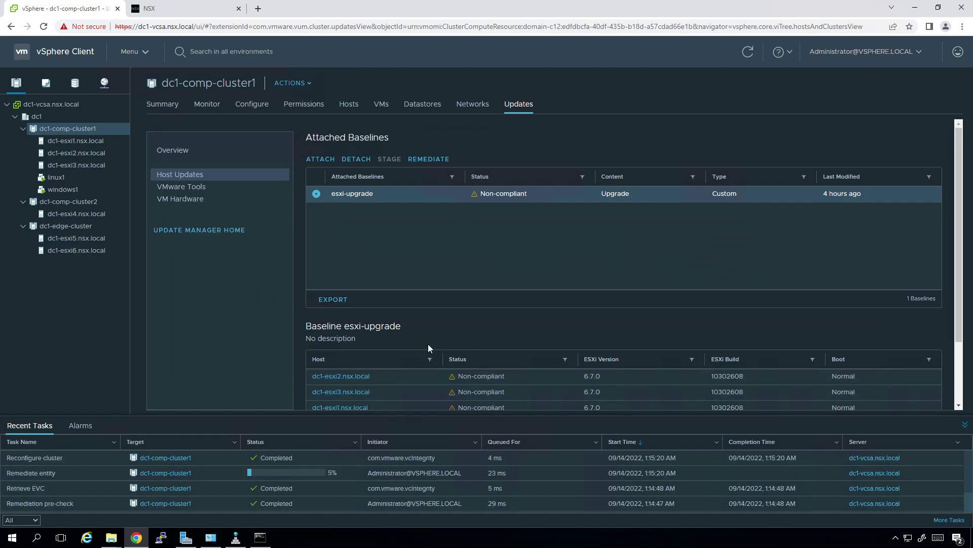
# Step: Examine the summaries of the linux1 and windows1 virtual machines and enlarge the recent tasks area to follow the remediation
pyautogui.click(63, 180)
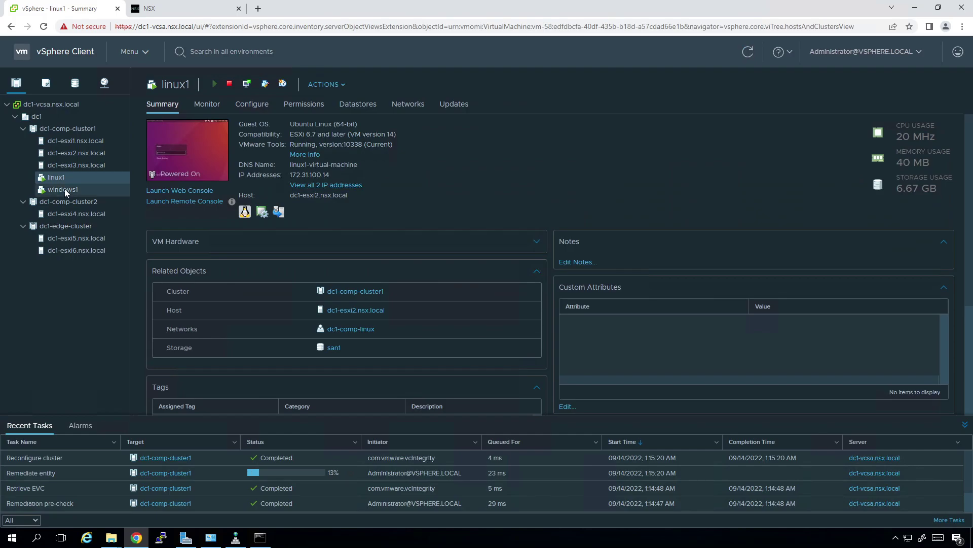
pyautogui.click(64, 191)
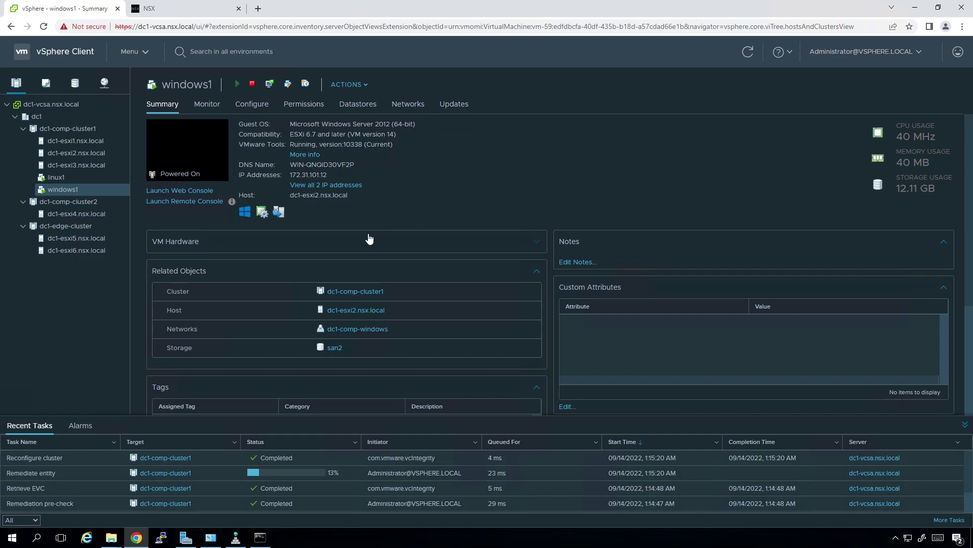
pyautogui.moveTo(131, 156); pyautogui.dragTo(151, 158)
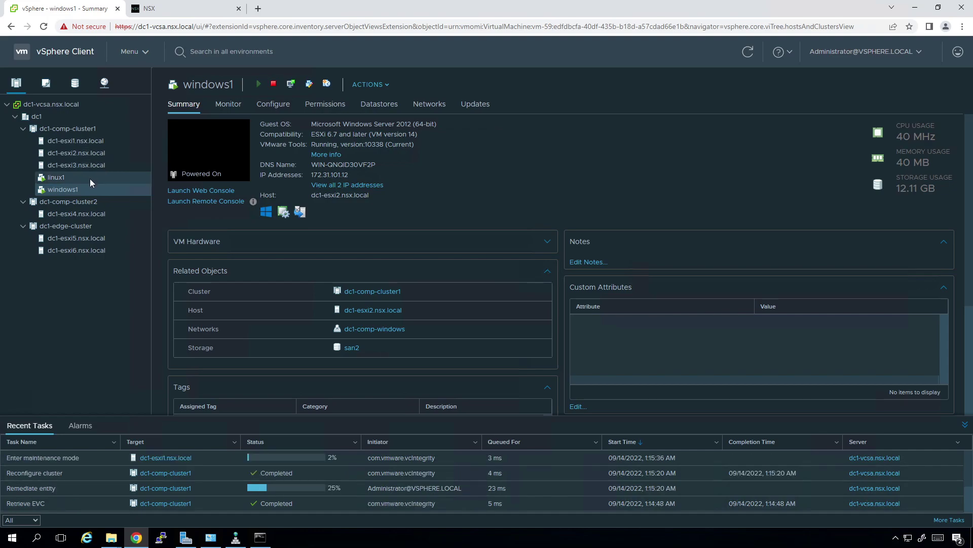
pyautogui.click(150, 416)
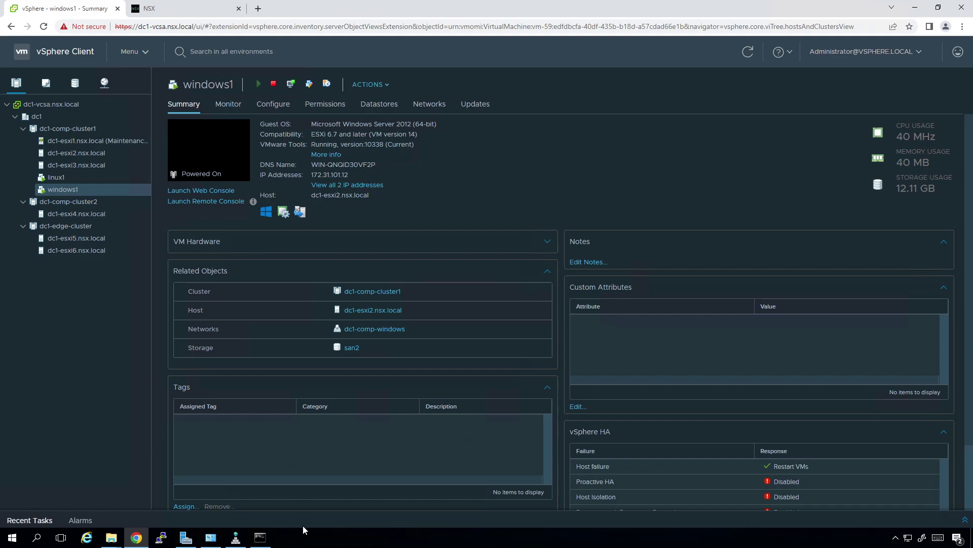
pyautogui.click(303, 522)
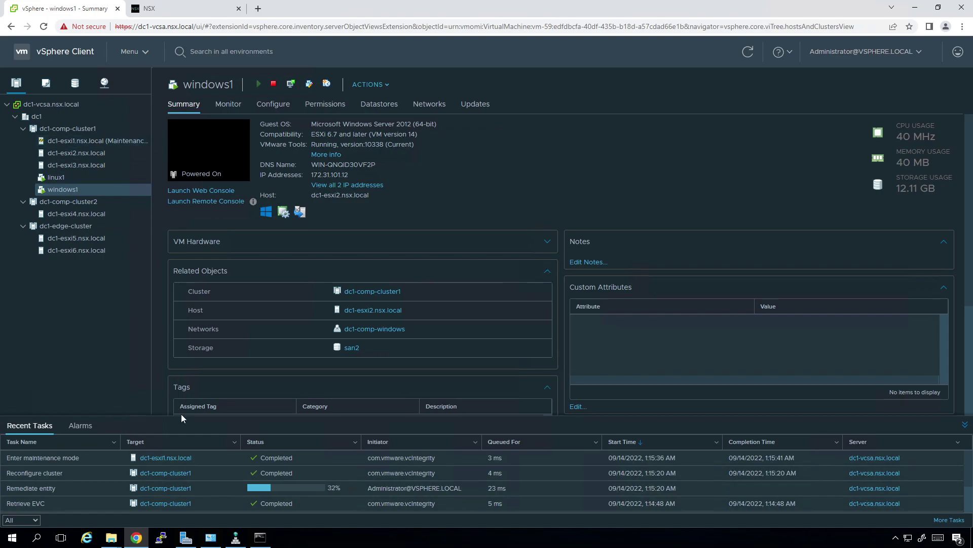
pyautogui.moveTo(181, 416); pyautogui.dragTo(195, 360)
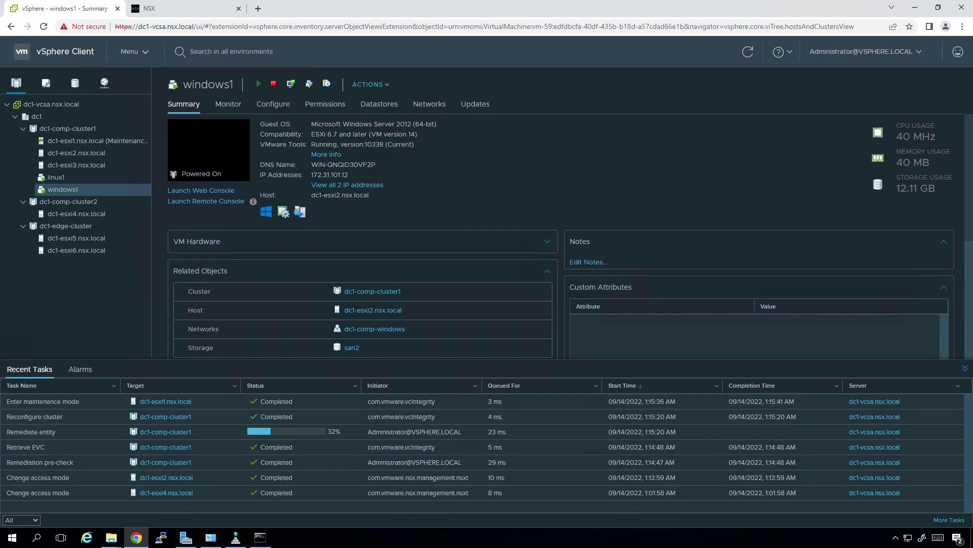
# Step: Switch to NSX, refresh the host transport nodes to check their configuration status, and return to the vSphere Client
pyautogui.click(170, 11)
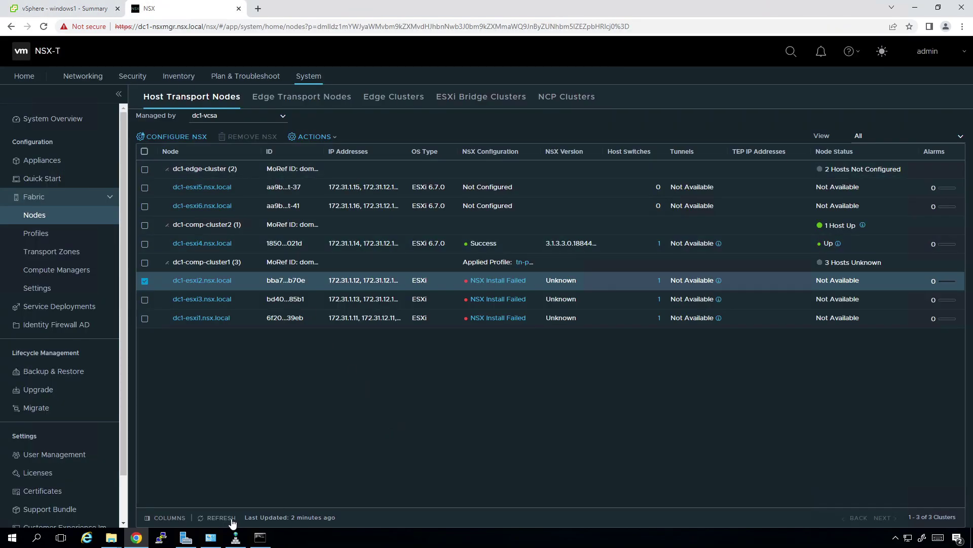
pyautogui.click(218, 517)
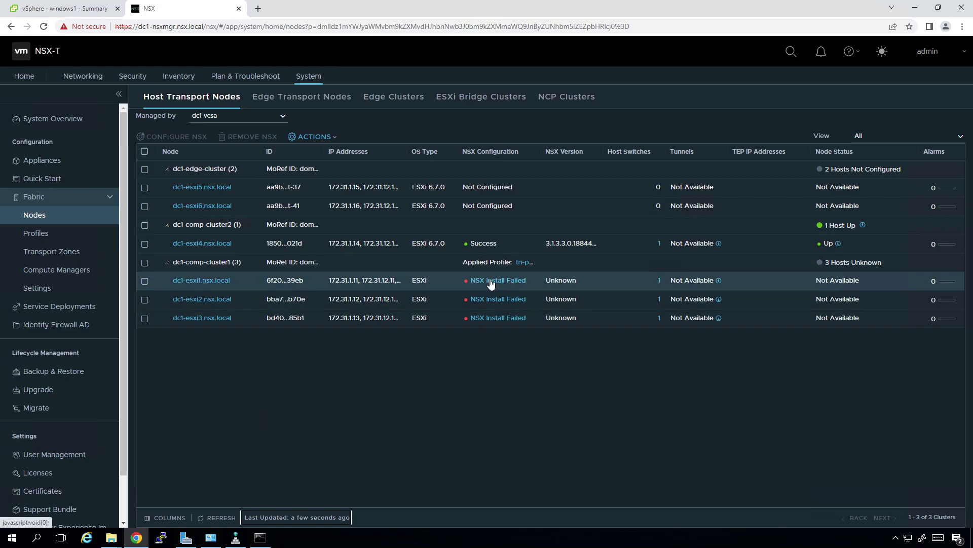
pyautogui.click(29, 13)
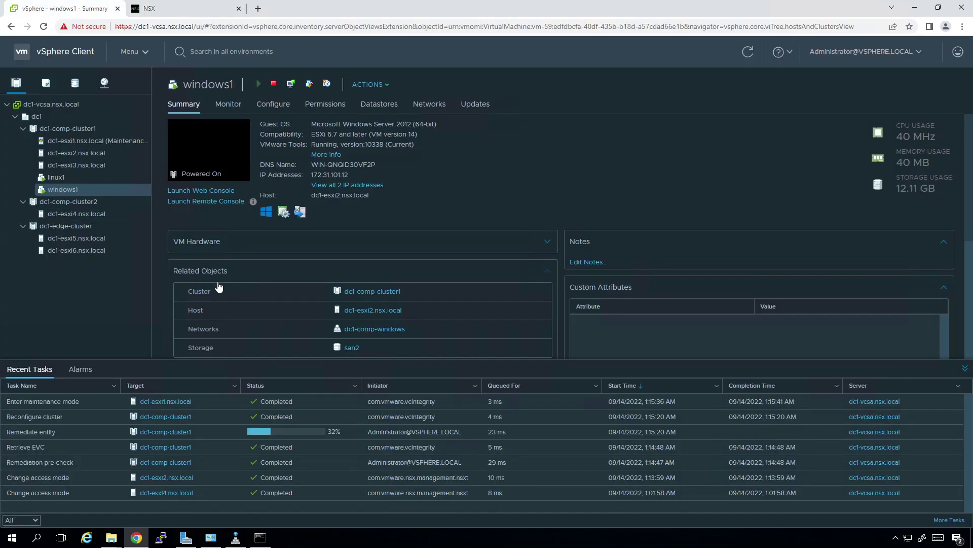
pyautogui.click(198, 13)
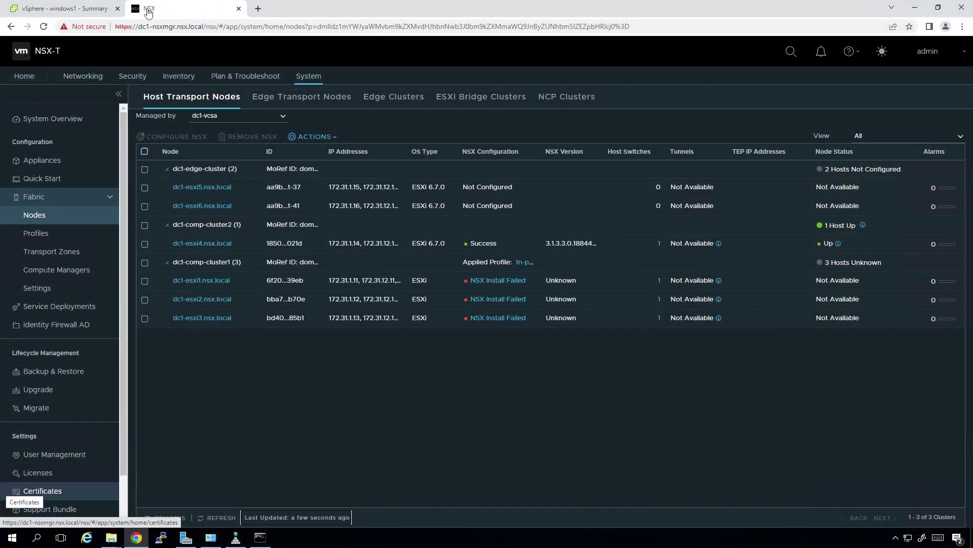
pyautogui.click(61, 71)
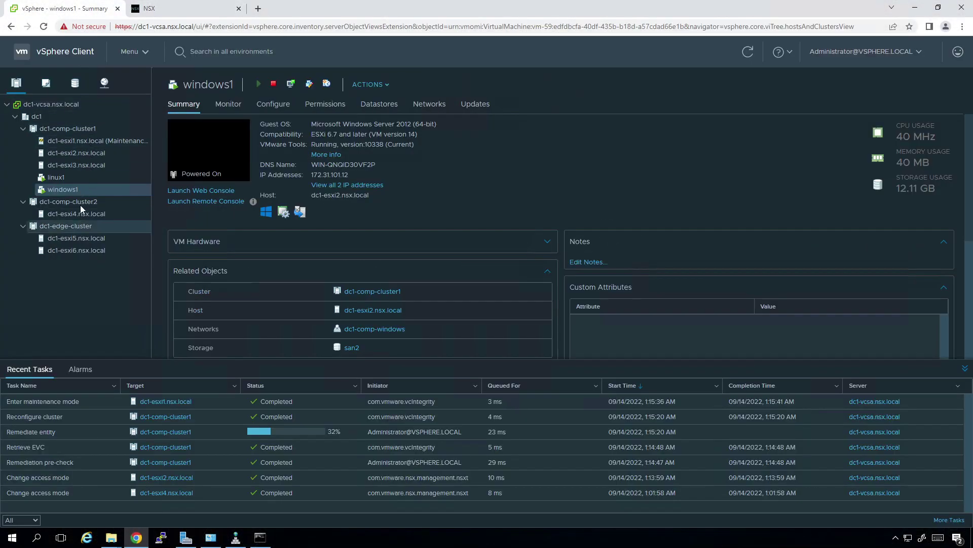
# Step: Check the TCP/IP configuration of host dc1-esxi2.nsx.local and refresh the nsx.local zone records in DNS Manager
pyautogui.click(87, 152)
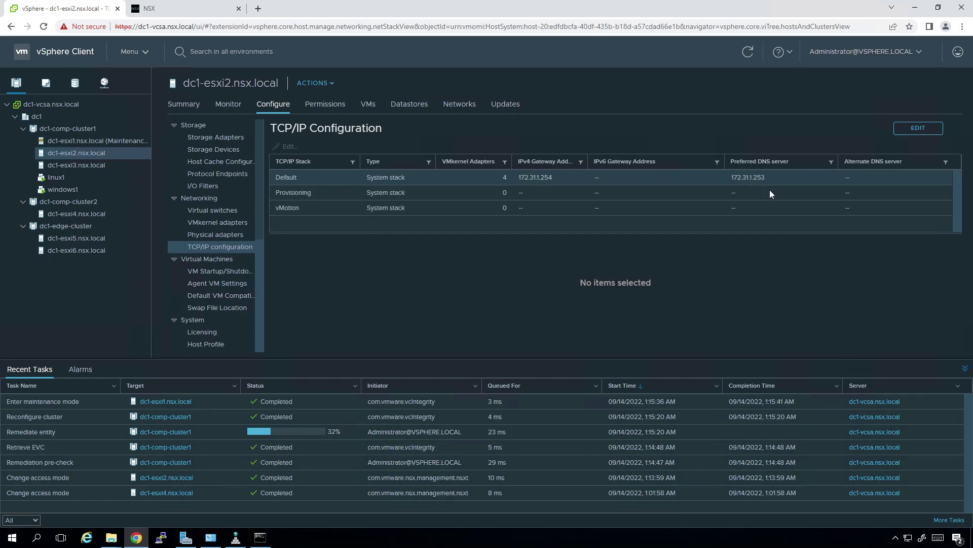
pyautogui.click(233, 541)
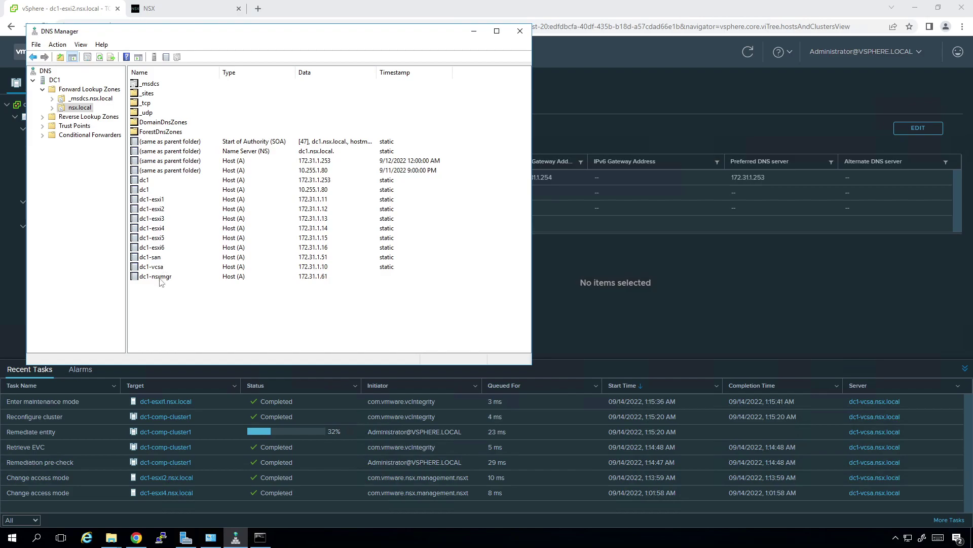
pyautogui.click(99, 56)
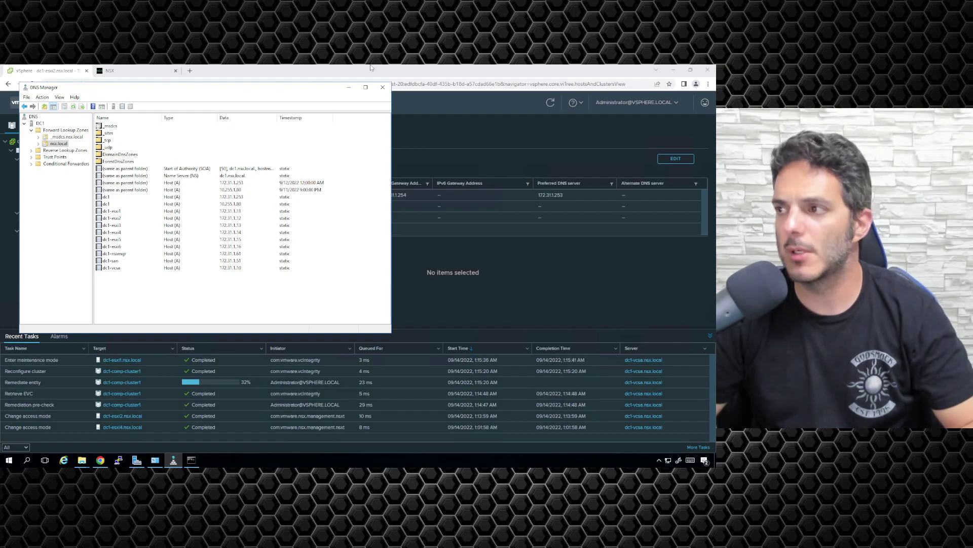
pyautogui.click(347, 88)
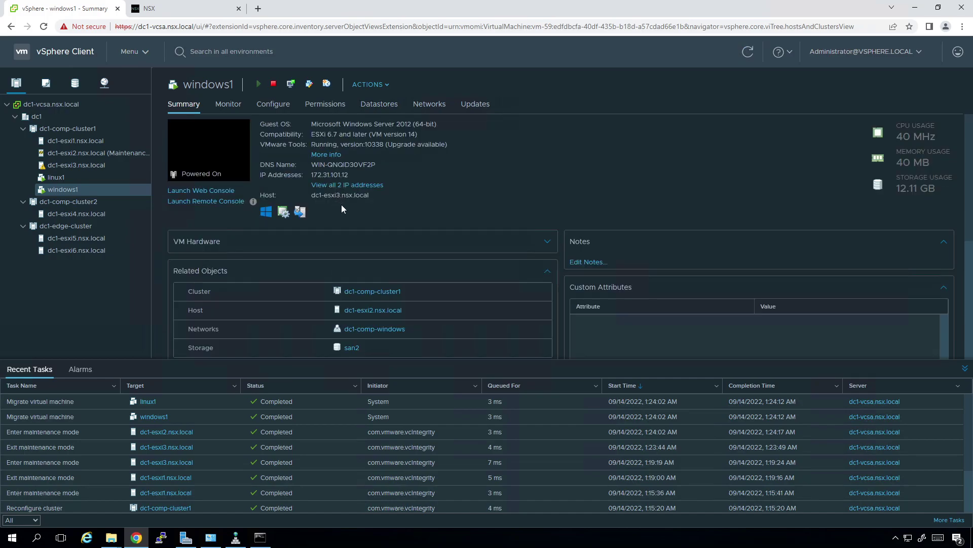
# Step: Review the summaries of linux1 and host dc1-esxi3.nsx.local, refreshing the vSphere Client view
pyautogui.click(68, 180)
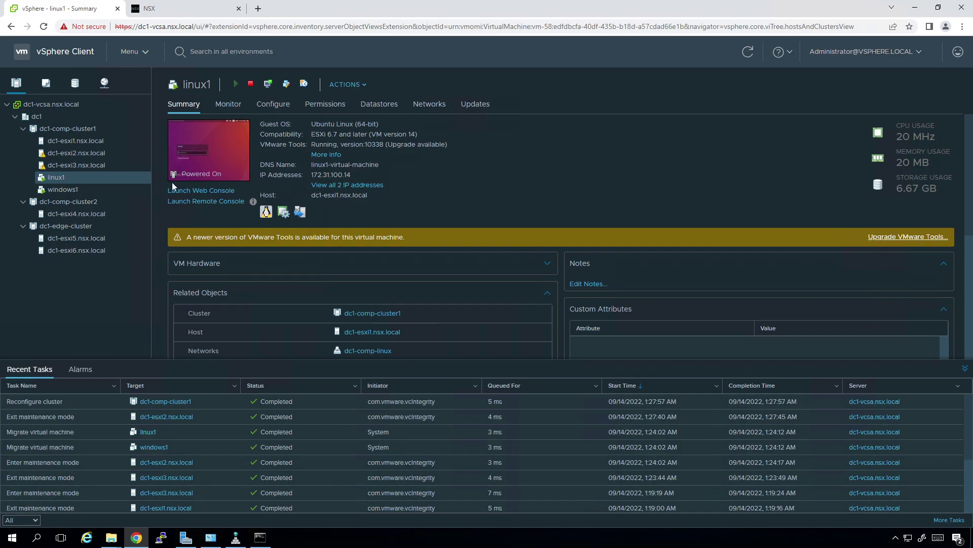
pyautogui.click(99, 165)
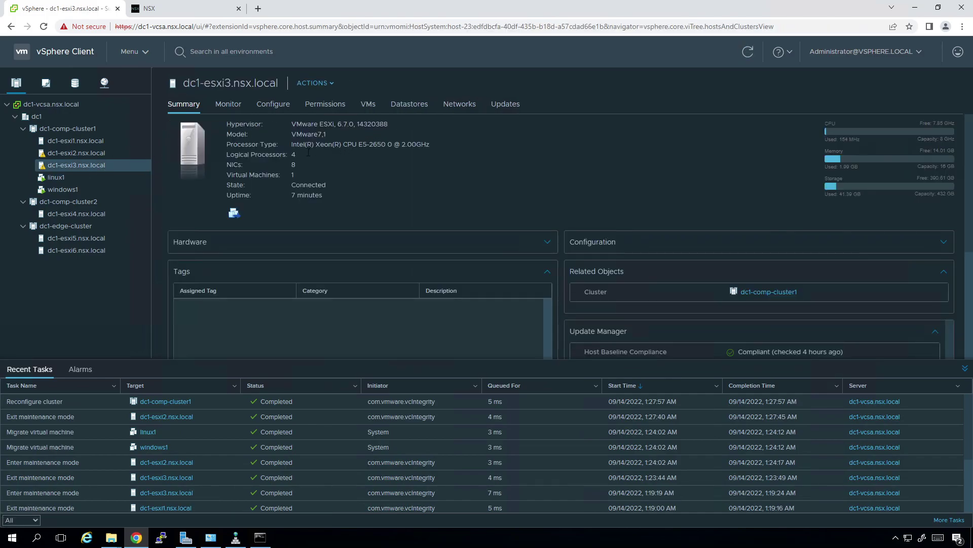
pyautogui.click(747, 52)
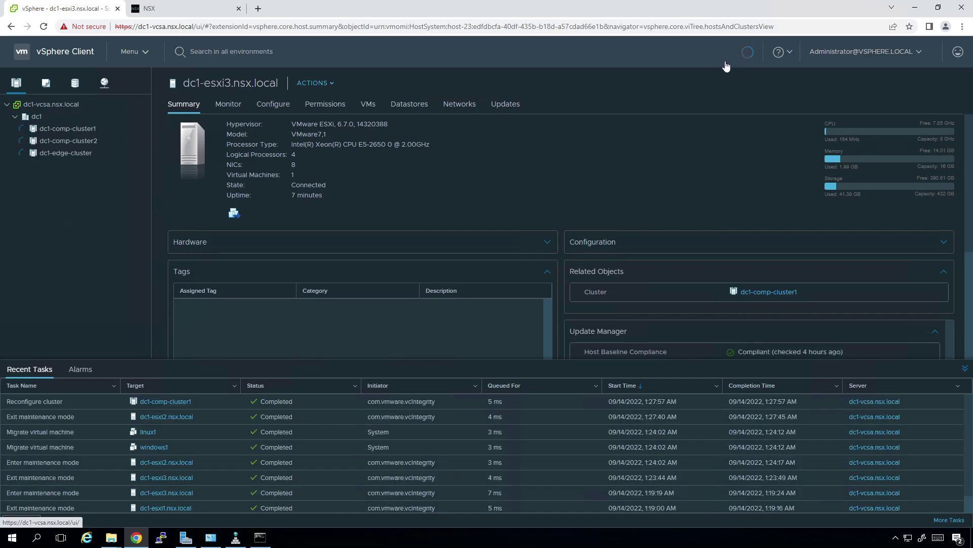
# Step: Switch to NSX and try to reapply the transport node profile tn-profile to dc1-comp-cluster1
pyautogui.click(193, 10)
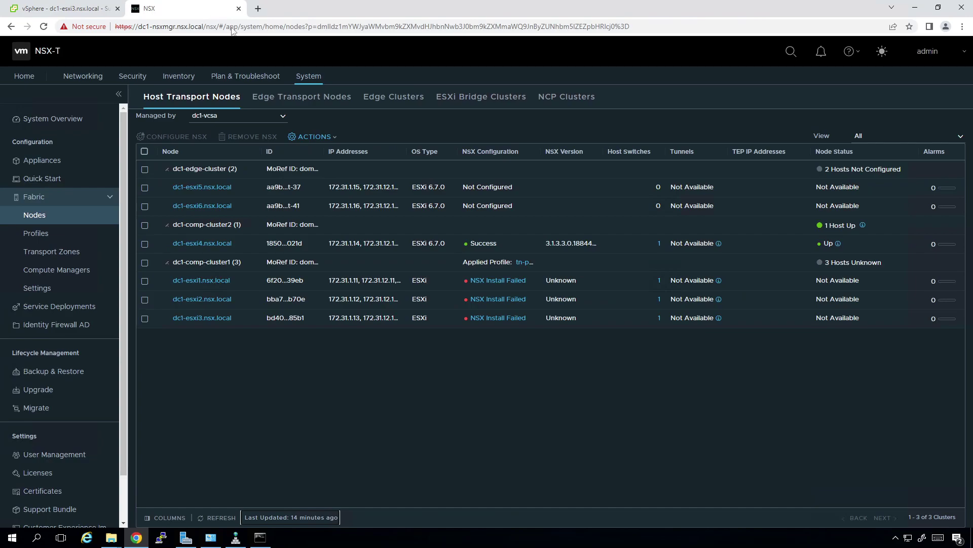
pyautogui.click(144, 263)
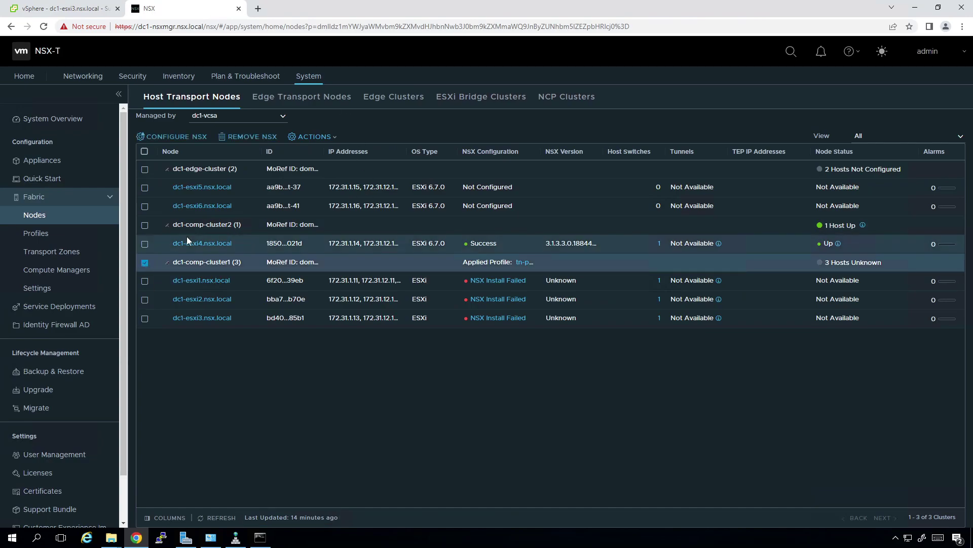
pyautogui.click(197, 138)
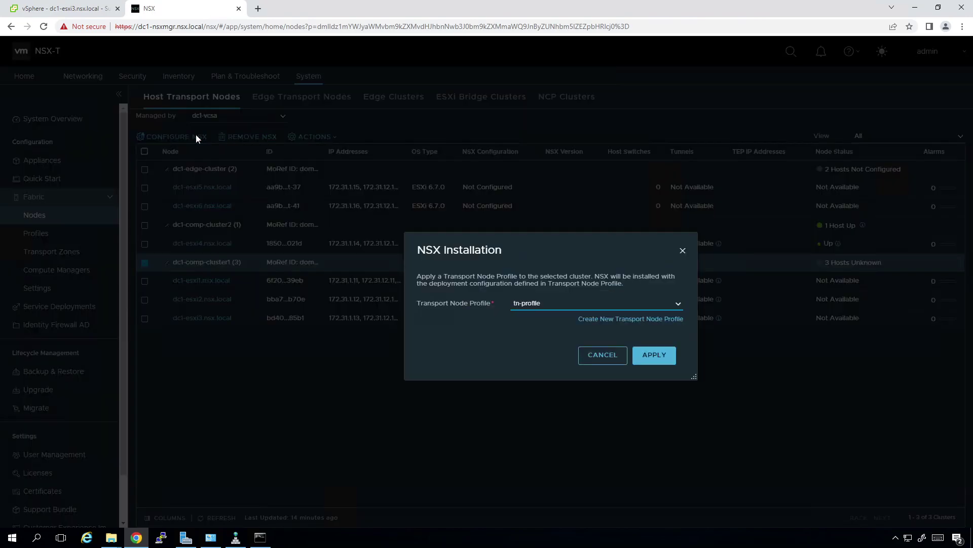
pyautogui.click(649, 352)
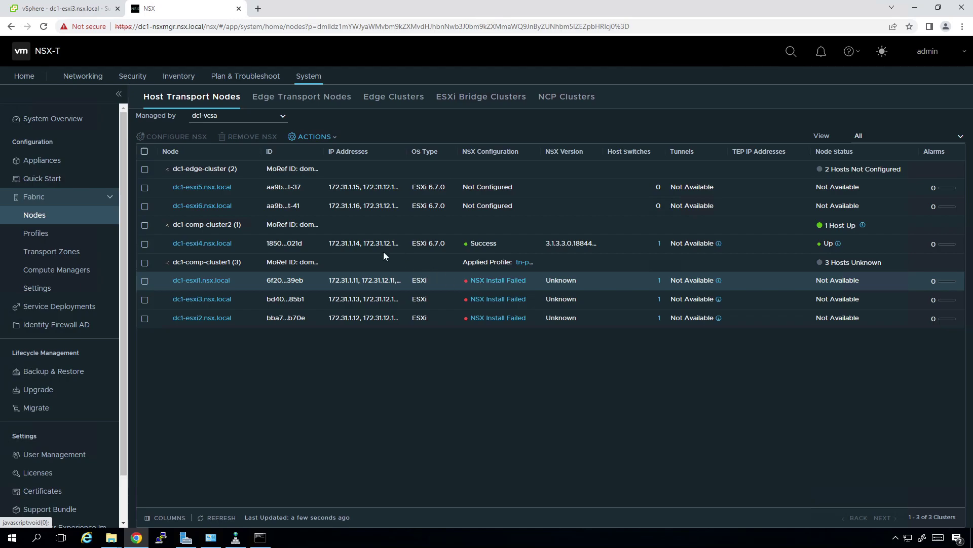
# Step: Detach the transport node profile from the dc1-comp-cluster1 cluster
pyautogui.click(145, 262)
pyautogui.click(310, 136)
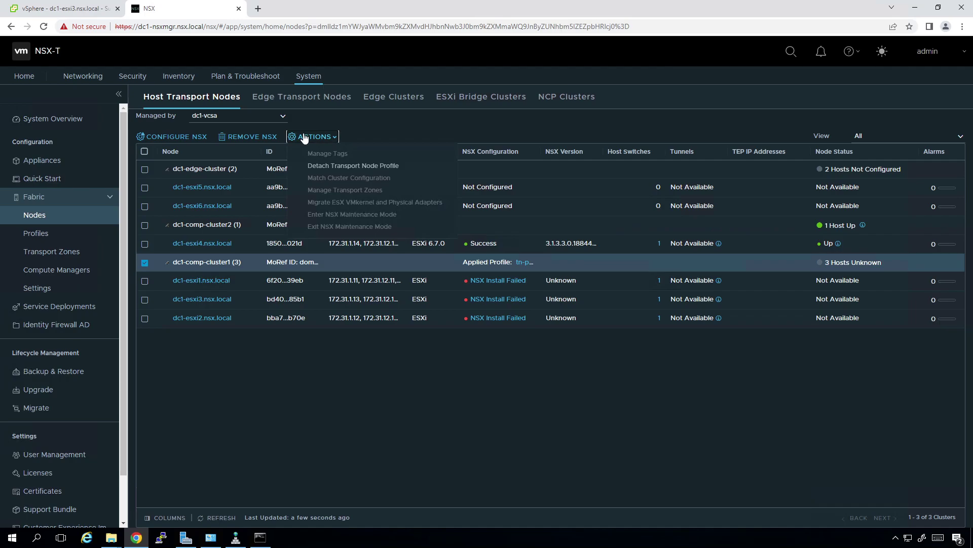
pyautogui.click(313, 165)
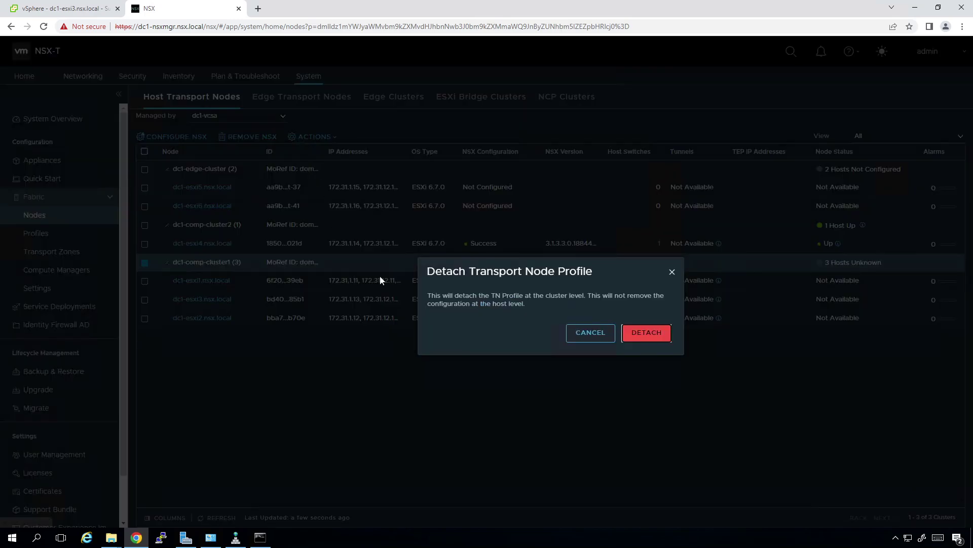
pyautogui.click(641, 335)
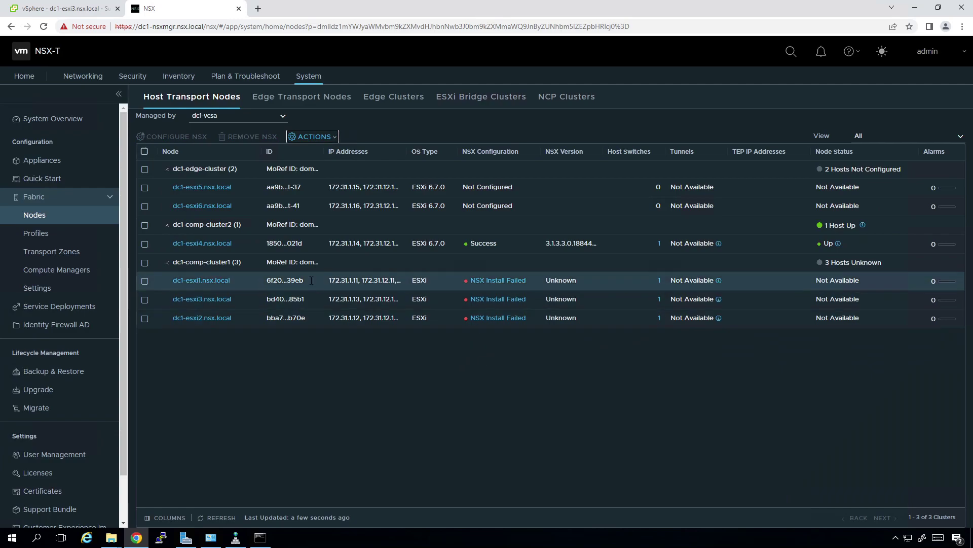
# Step: Configure NSX on dc1-comp-cluster1 with the transport node profile tn-profile and refresh the host transport node list
pyautogui.click(145, 263)
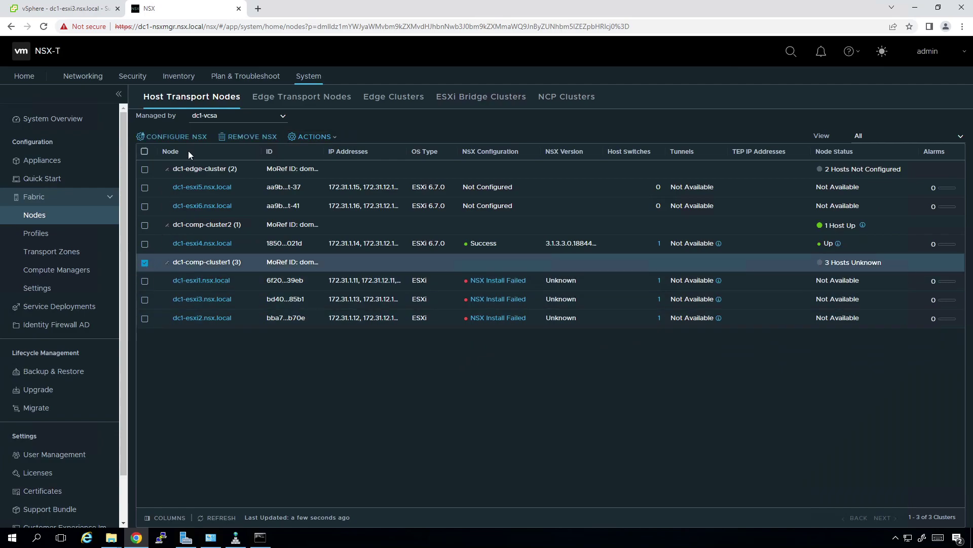
pyautogui.click(192, 138)
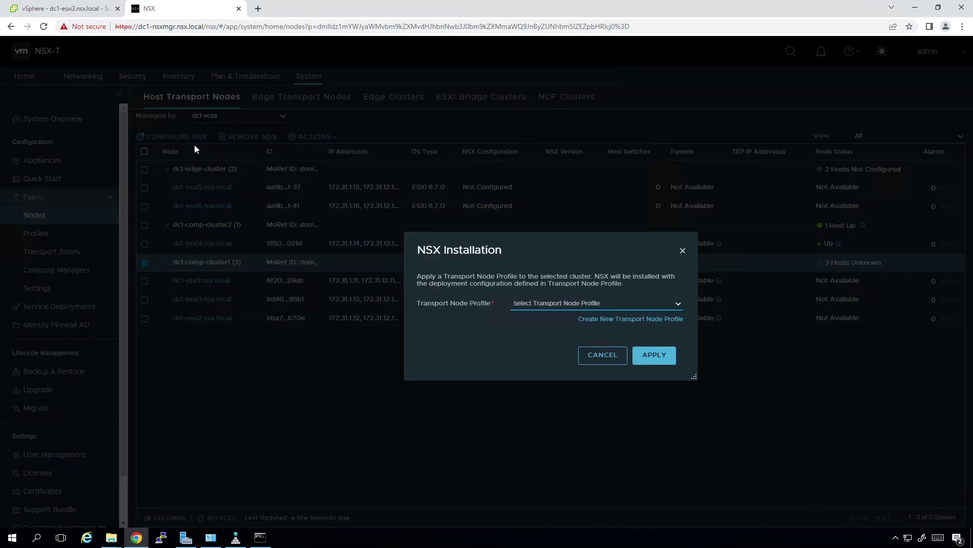
pyautogui.click(678, 303)
pyautogui.click(622, 327)
pyautogui.click(649, 355)
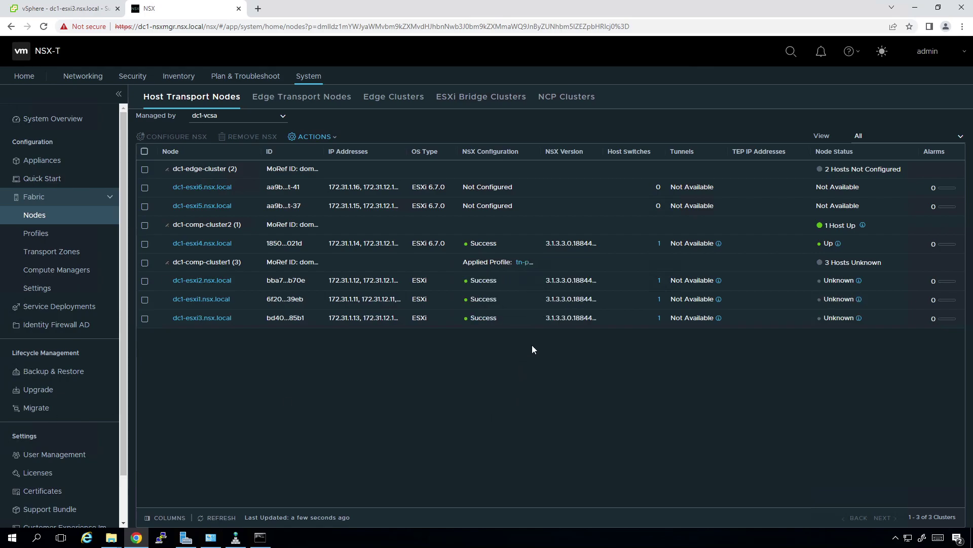
pyautogui.click(217, 518)
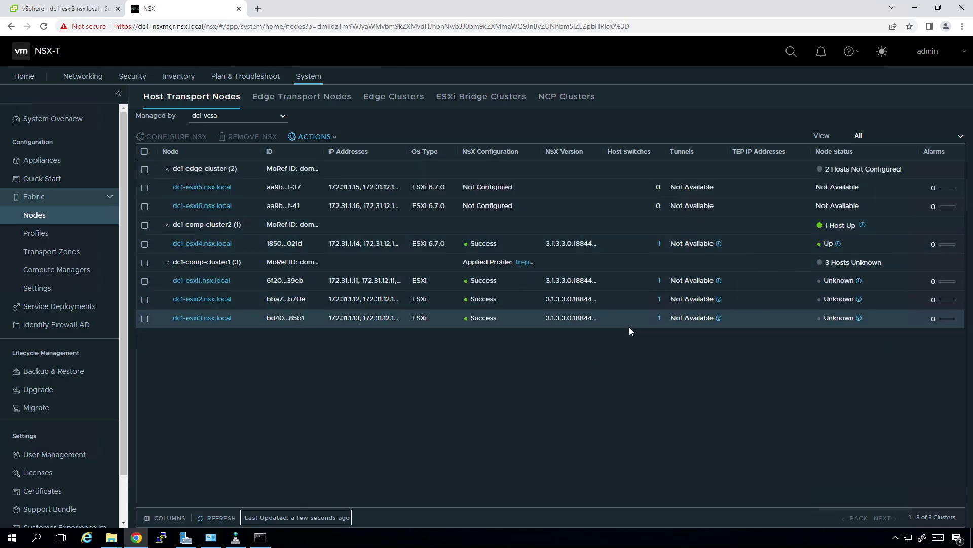
# Step: Switch to the vSphere Client and examine the TCP/IP stacks of host dc1-esxi3.nsx.local for the NSX entries
pyautogui.click(84, 10)
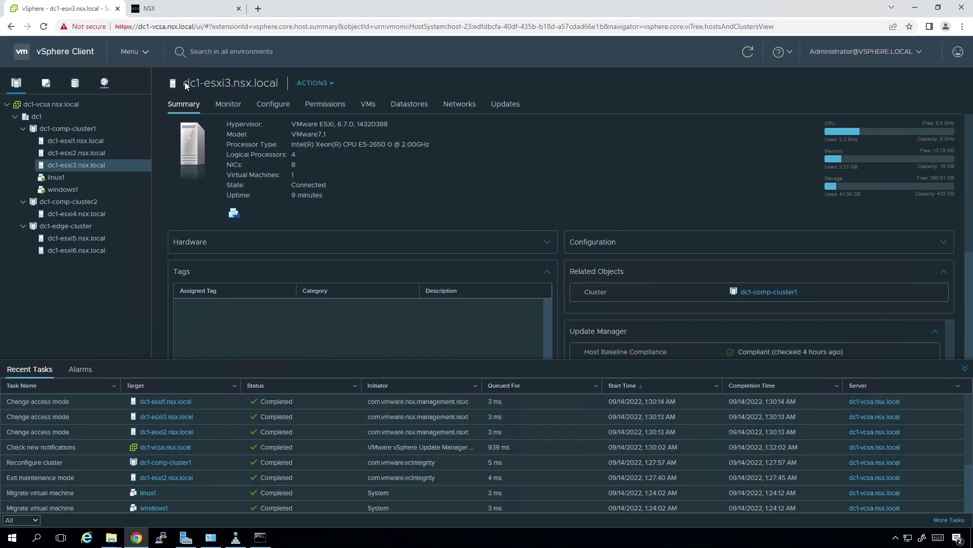
pyautogui.click(272, 104)
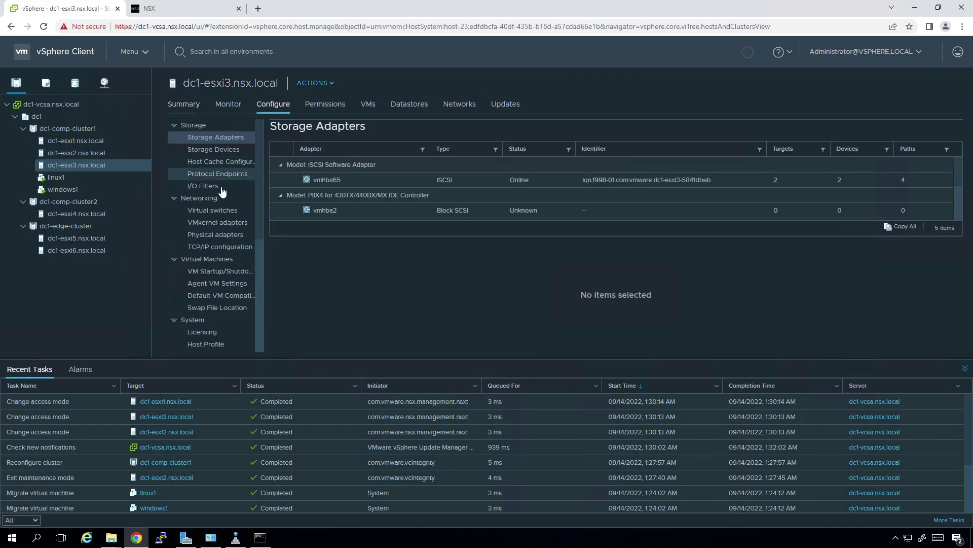
pyautogui.click(213, 249)
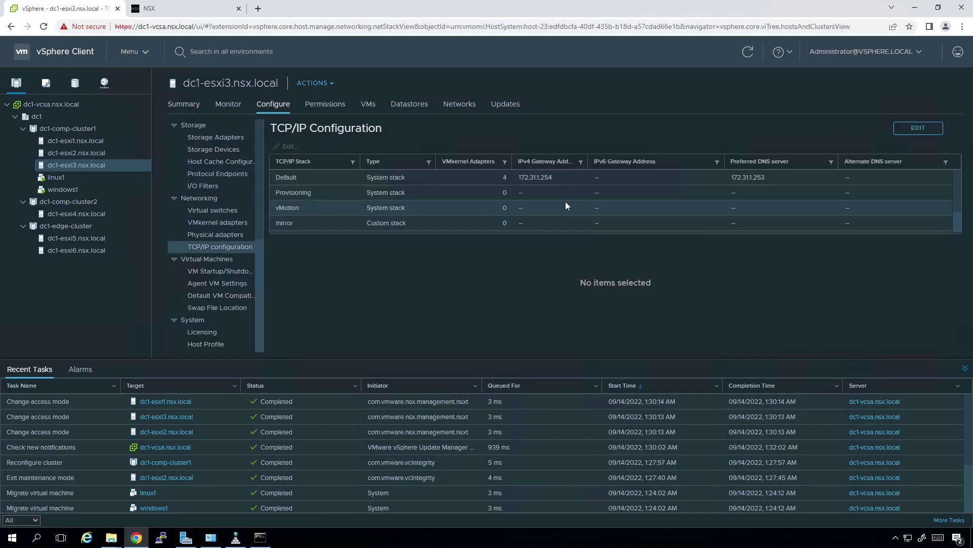
pyautogui.scroll(-1, 573, 191)
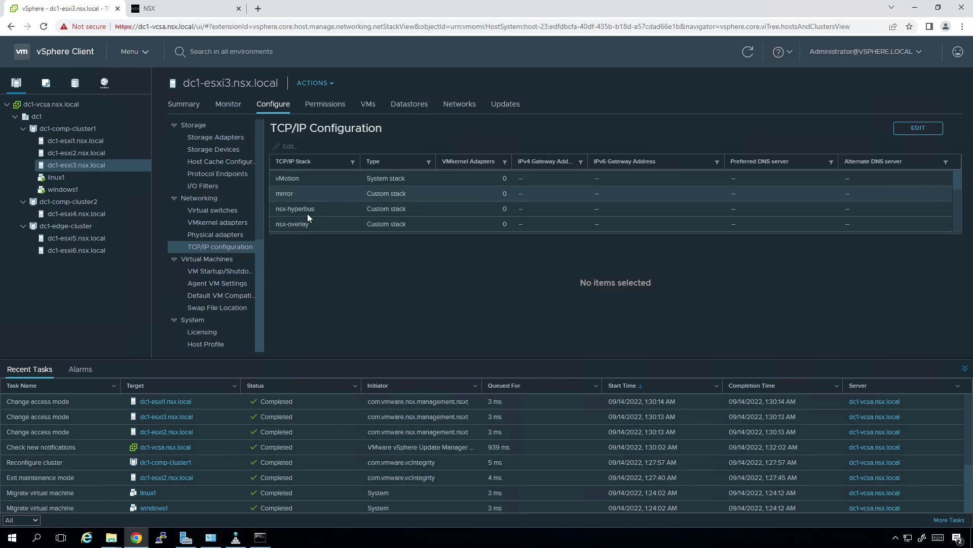